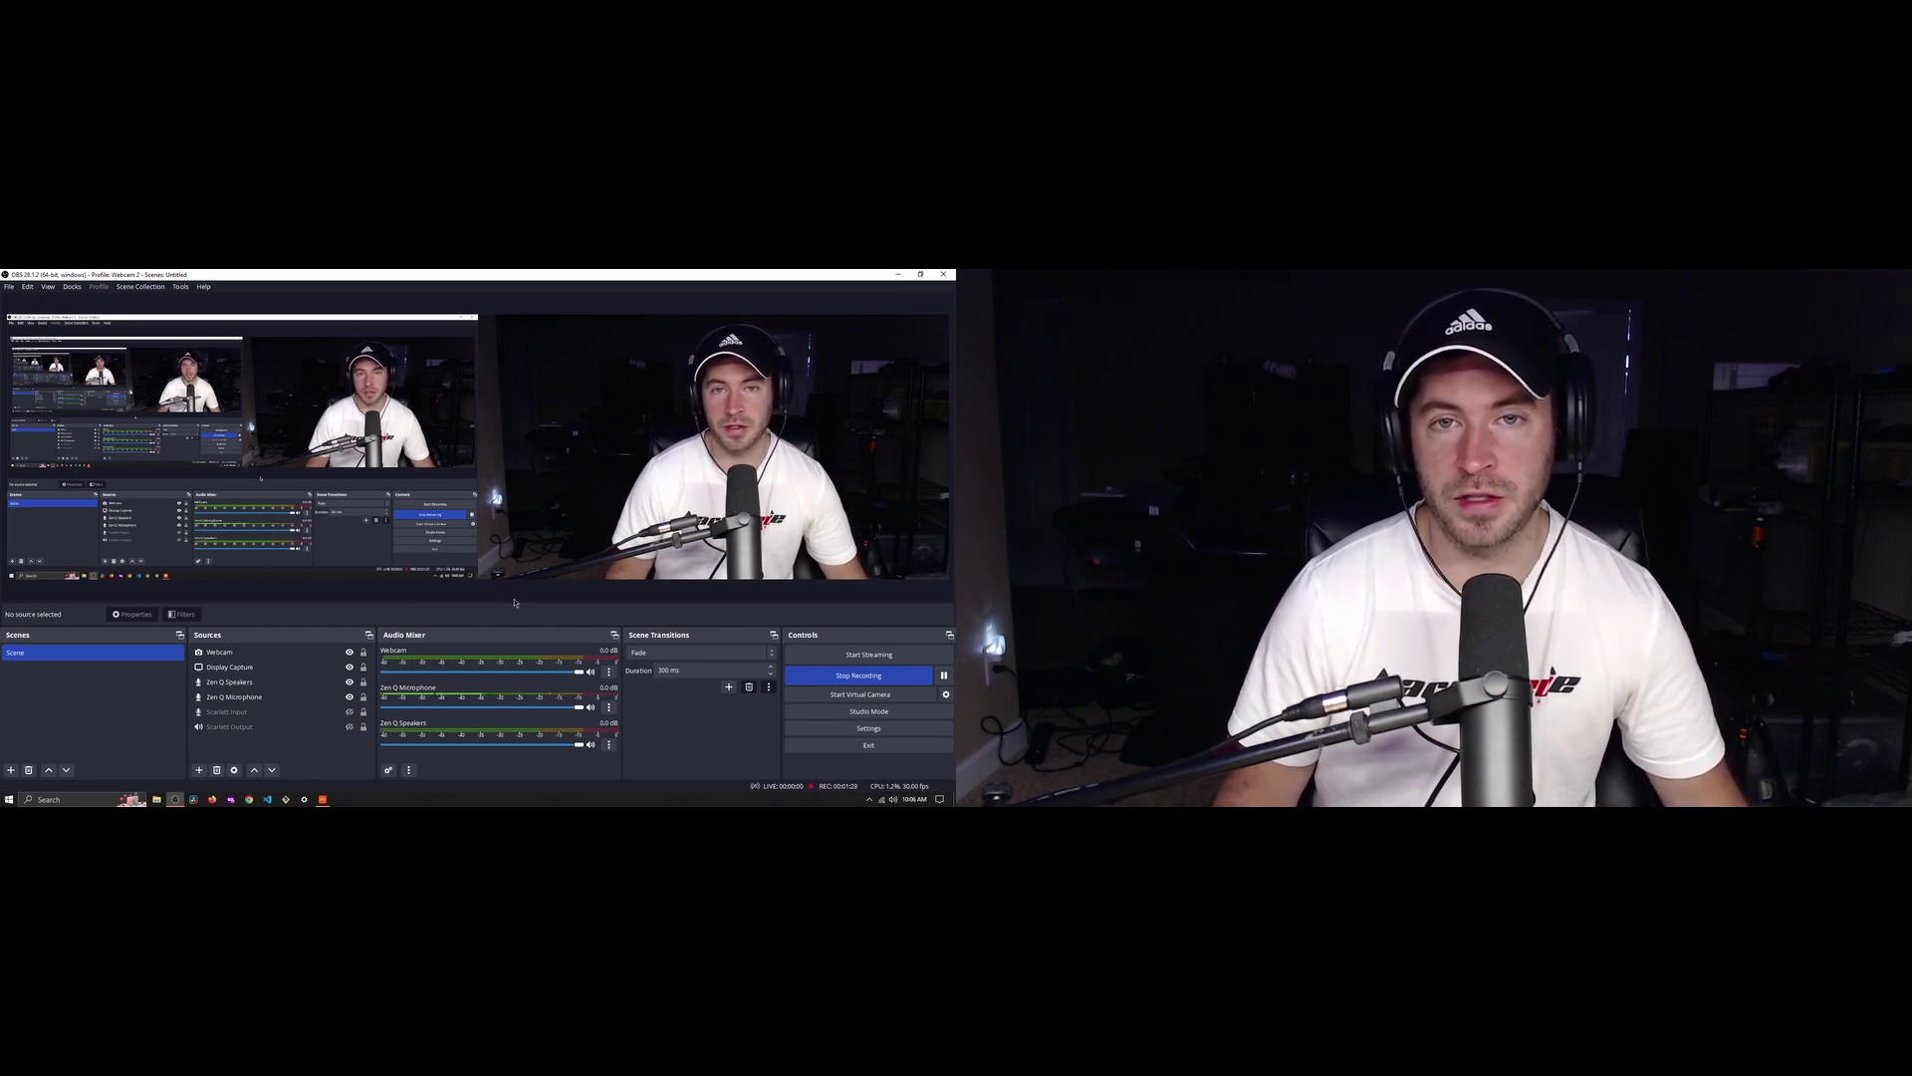
- Drag the Webcam source into the right half of the OBS canvas and open its properties
{"action": "left_click", "coordinate": [525, 539]}
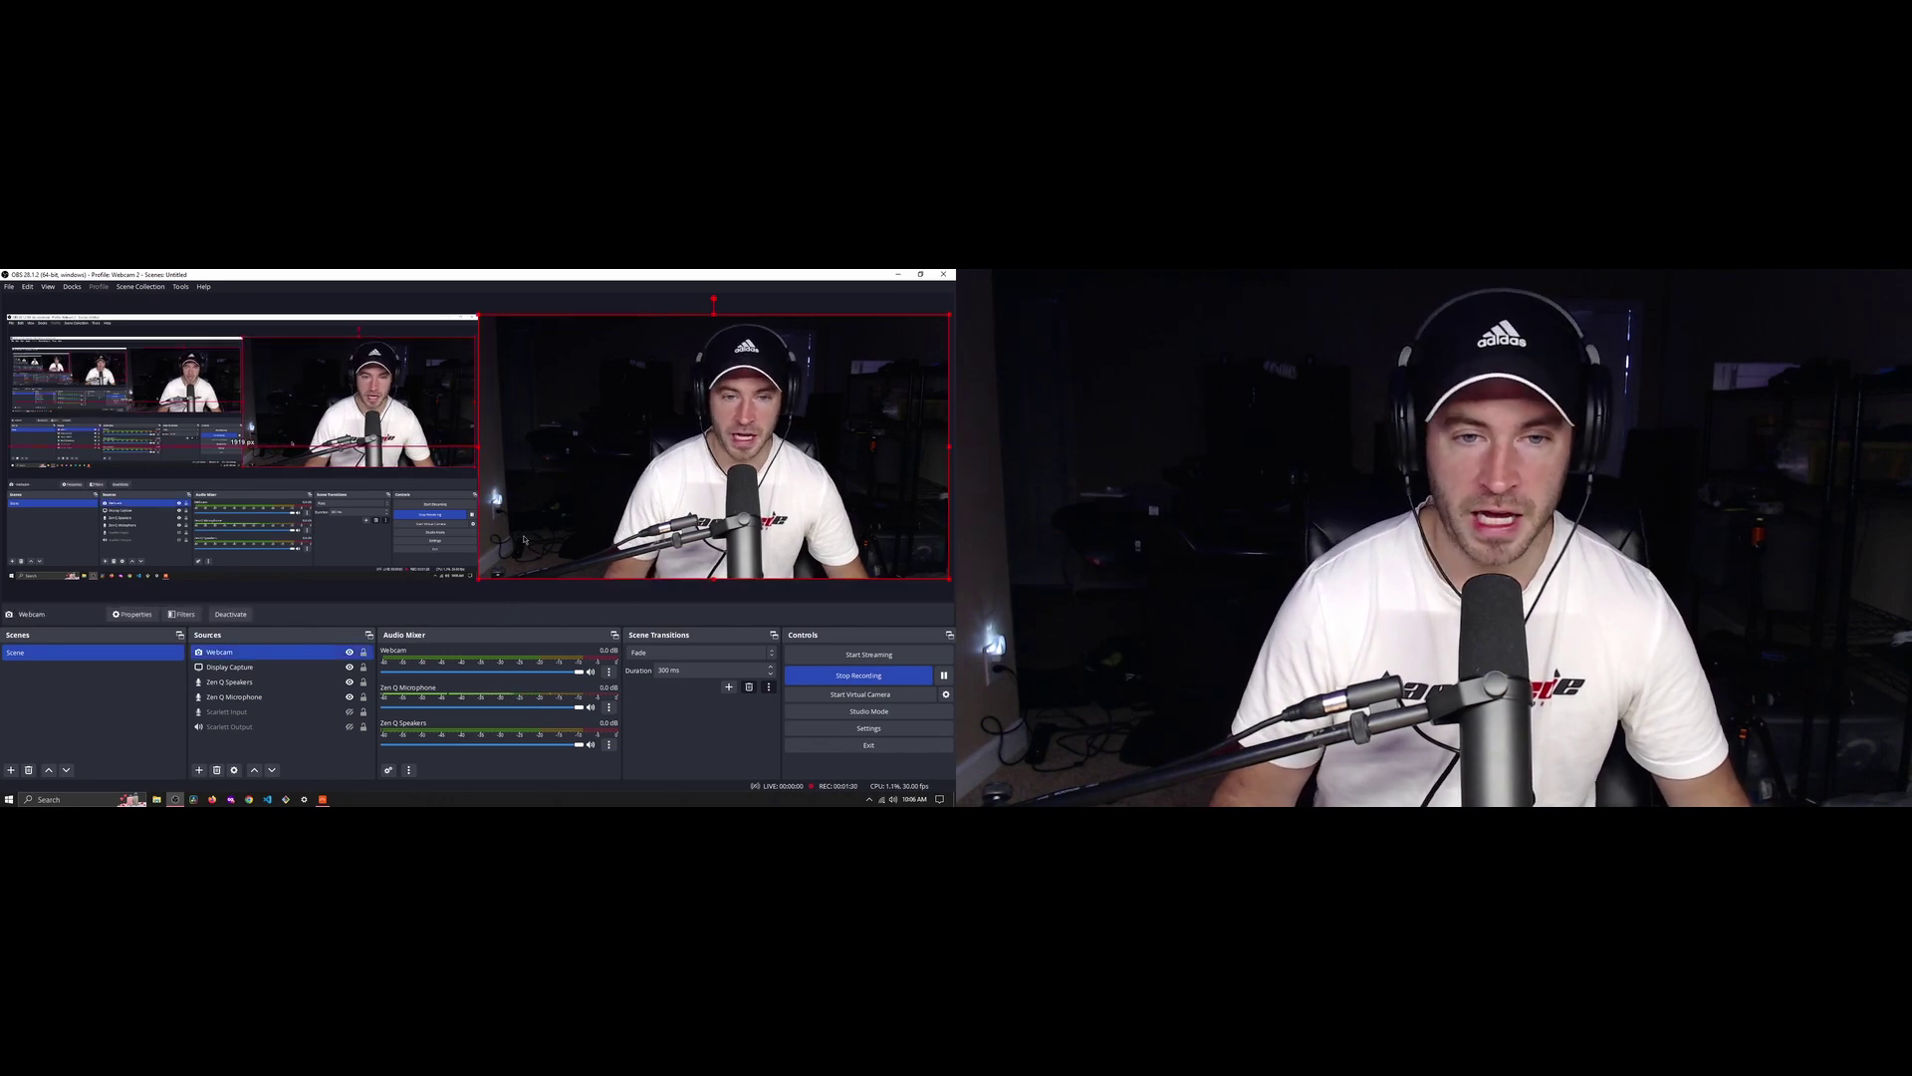
{"action": "left_click", "coordinate": [557, 591]}
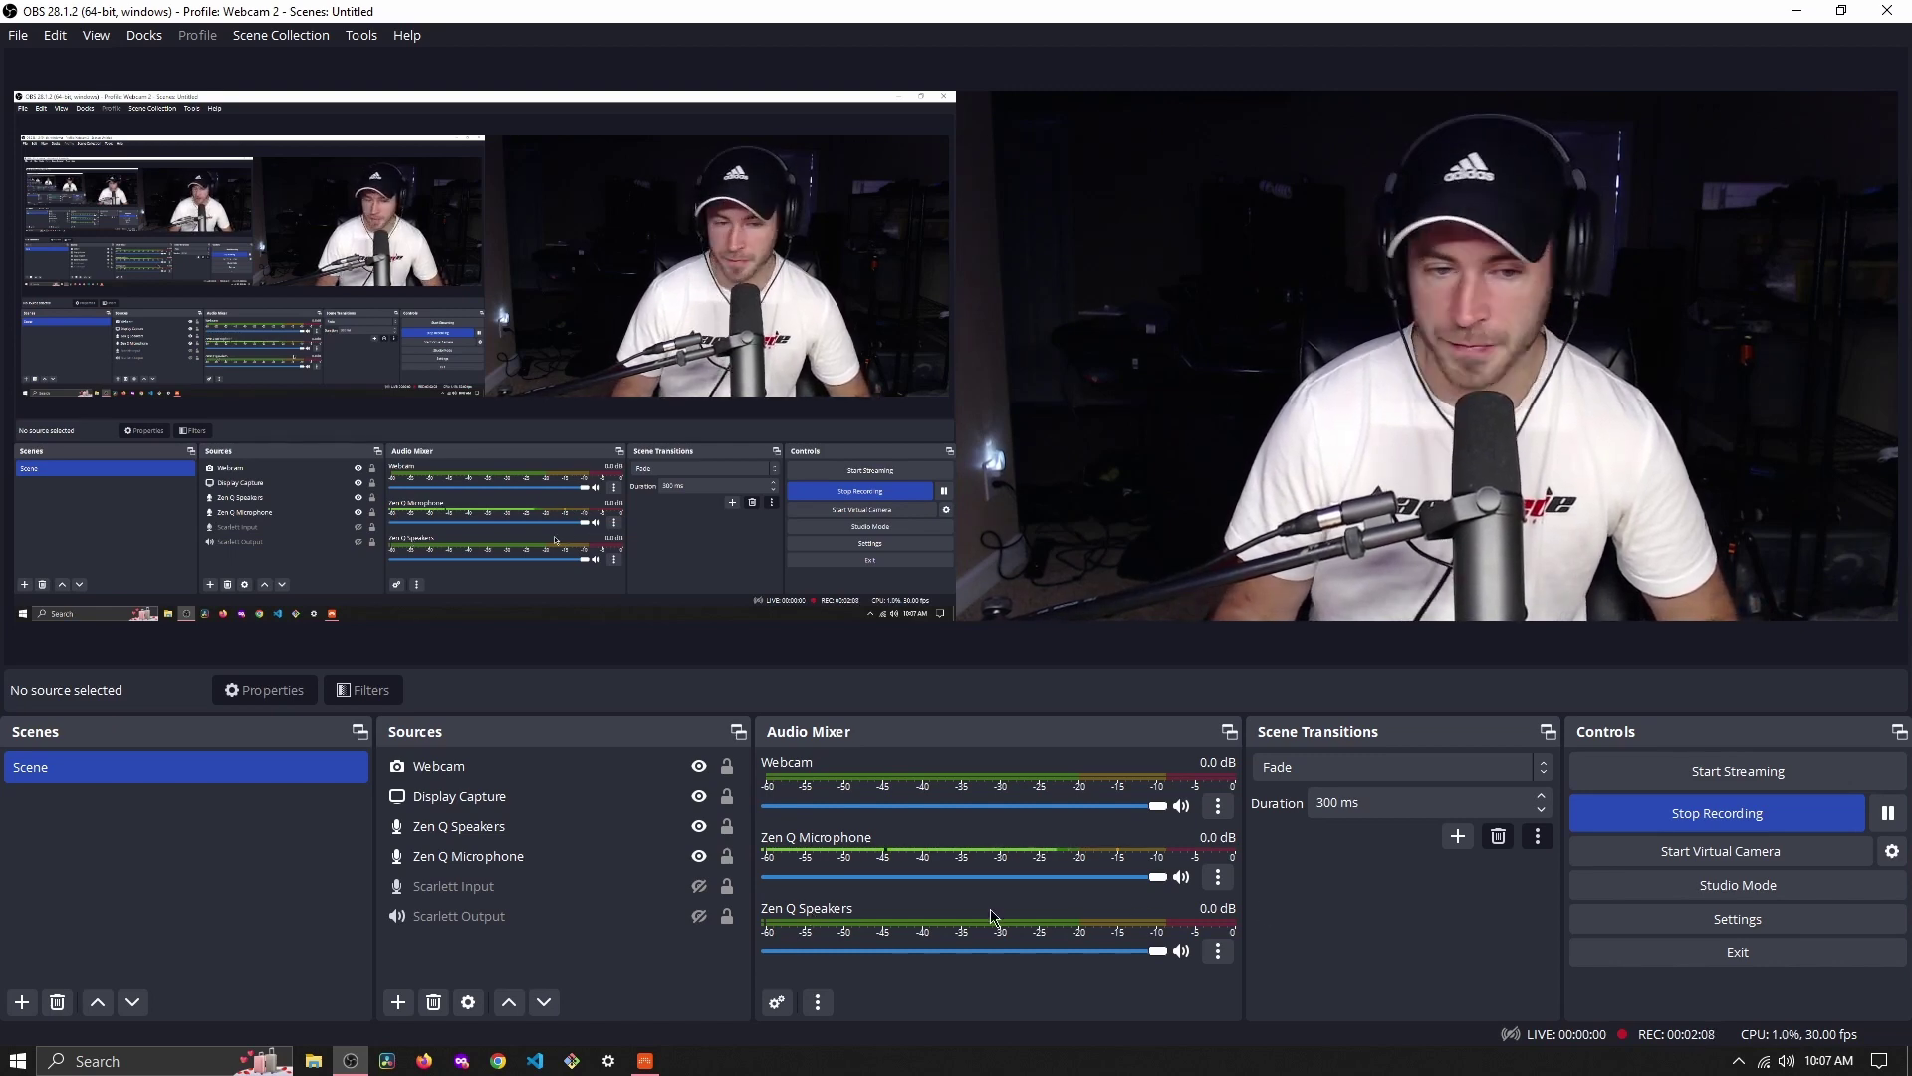
{"action": "left_click", "coordinate": [582, 774]}
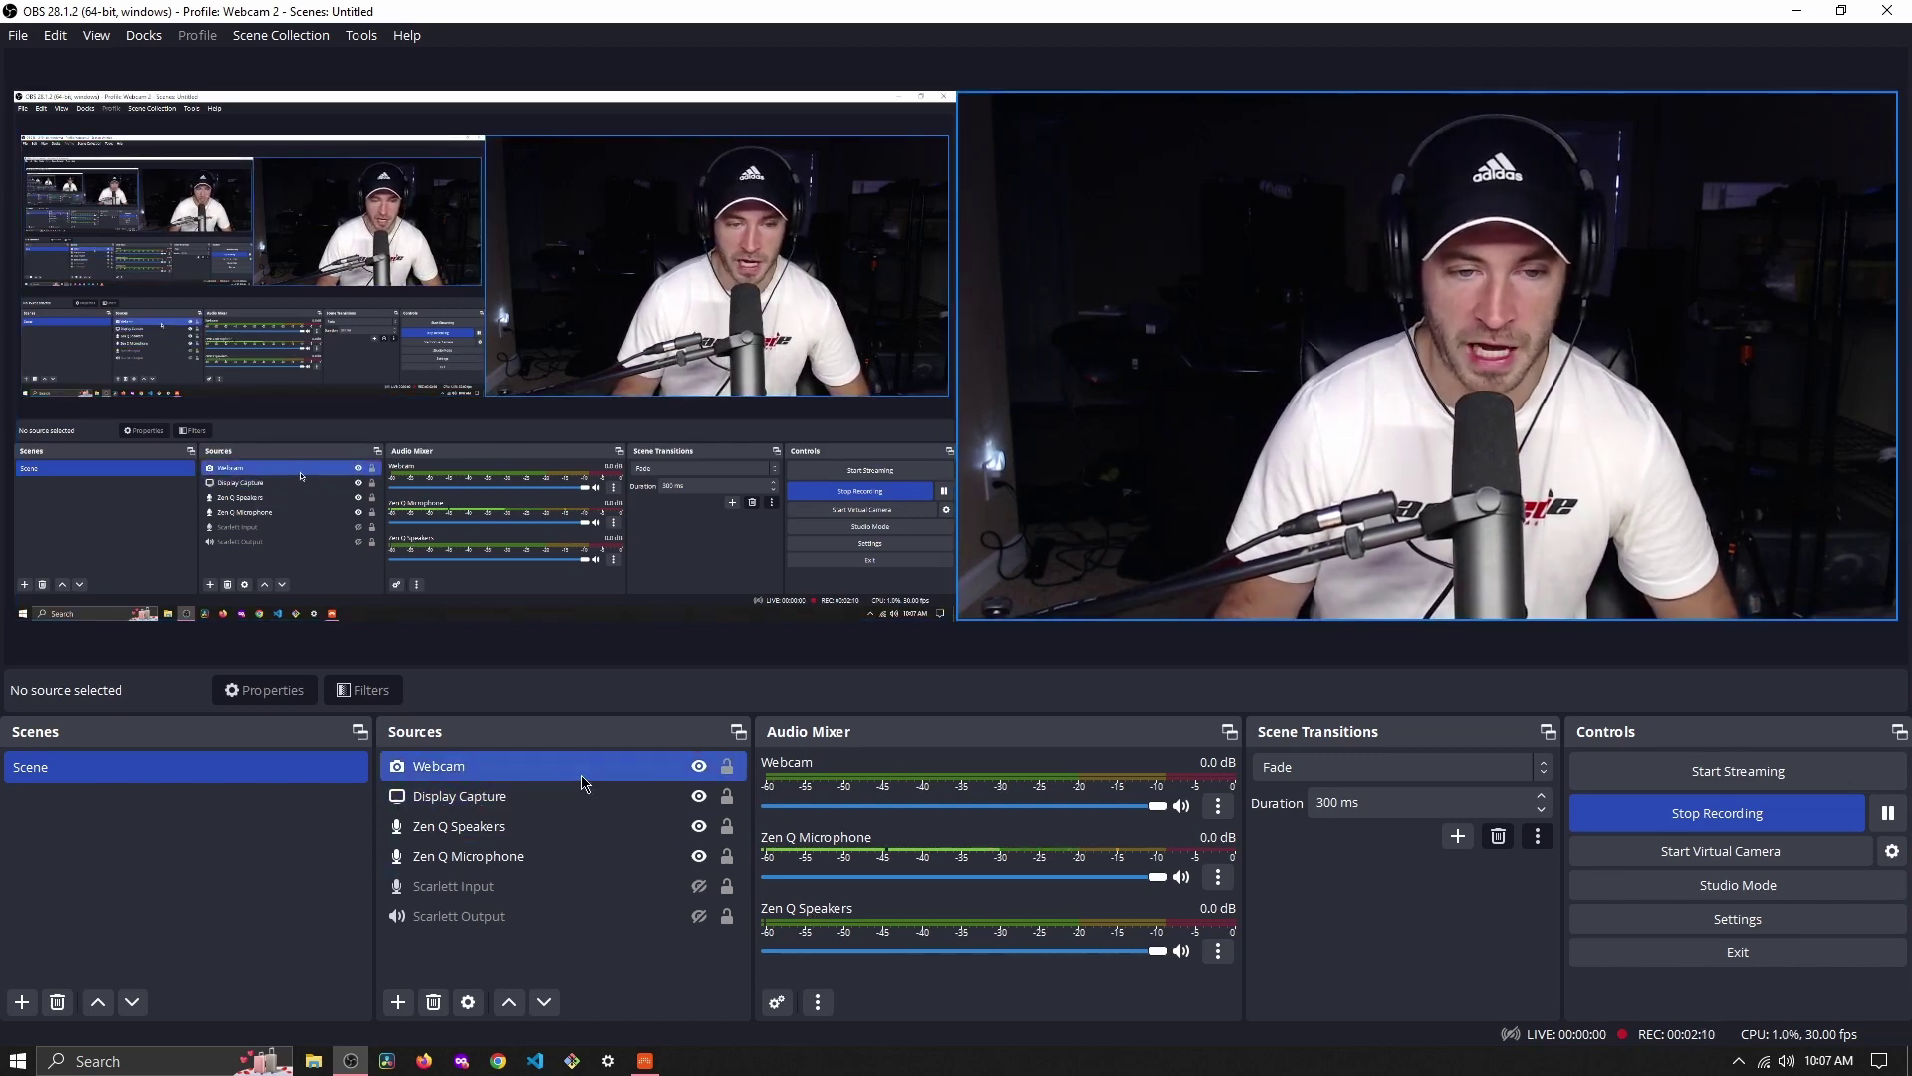
{"action": "left_click", "coordinate": [593, 769], "text": "ctrl"}
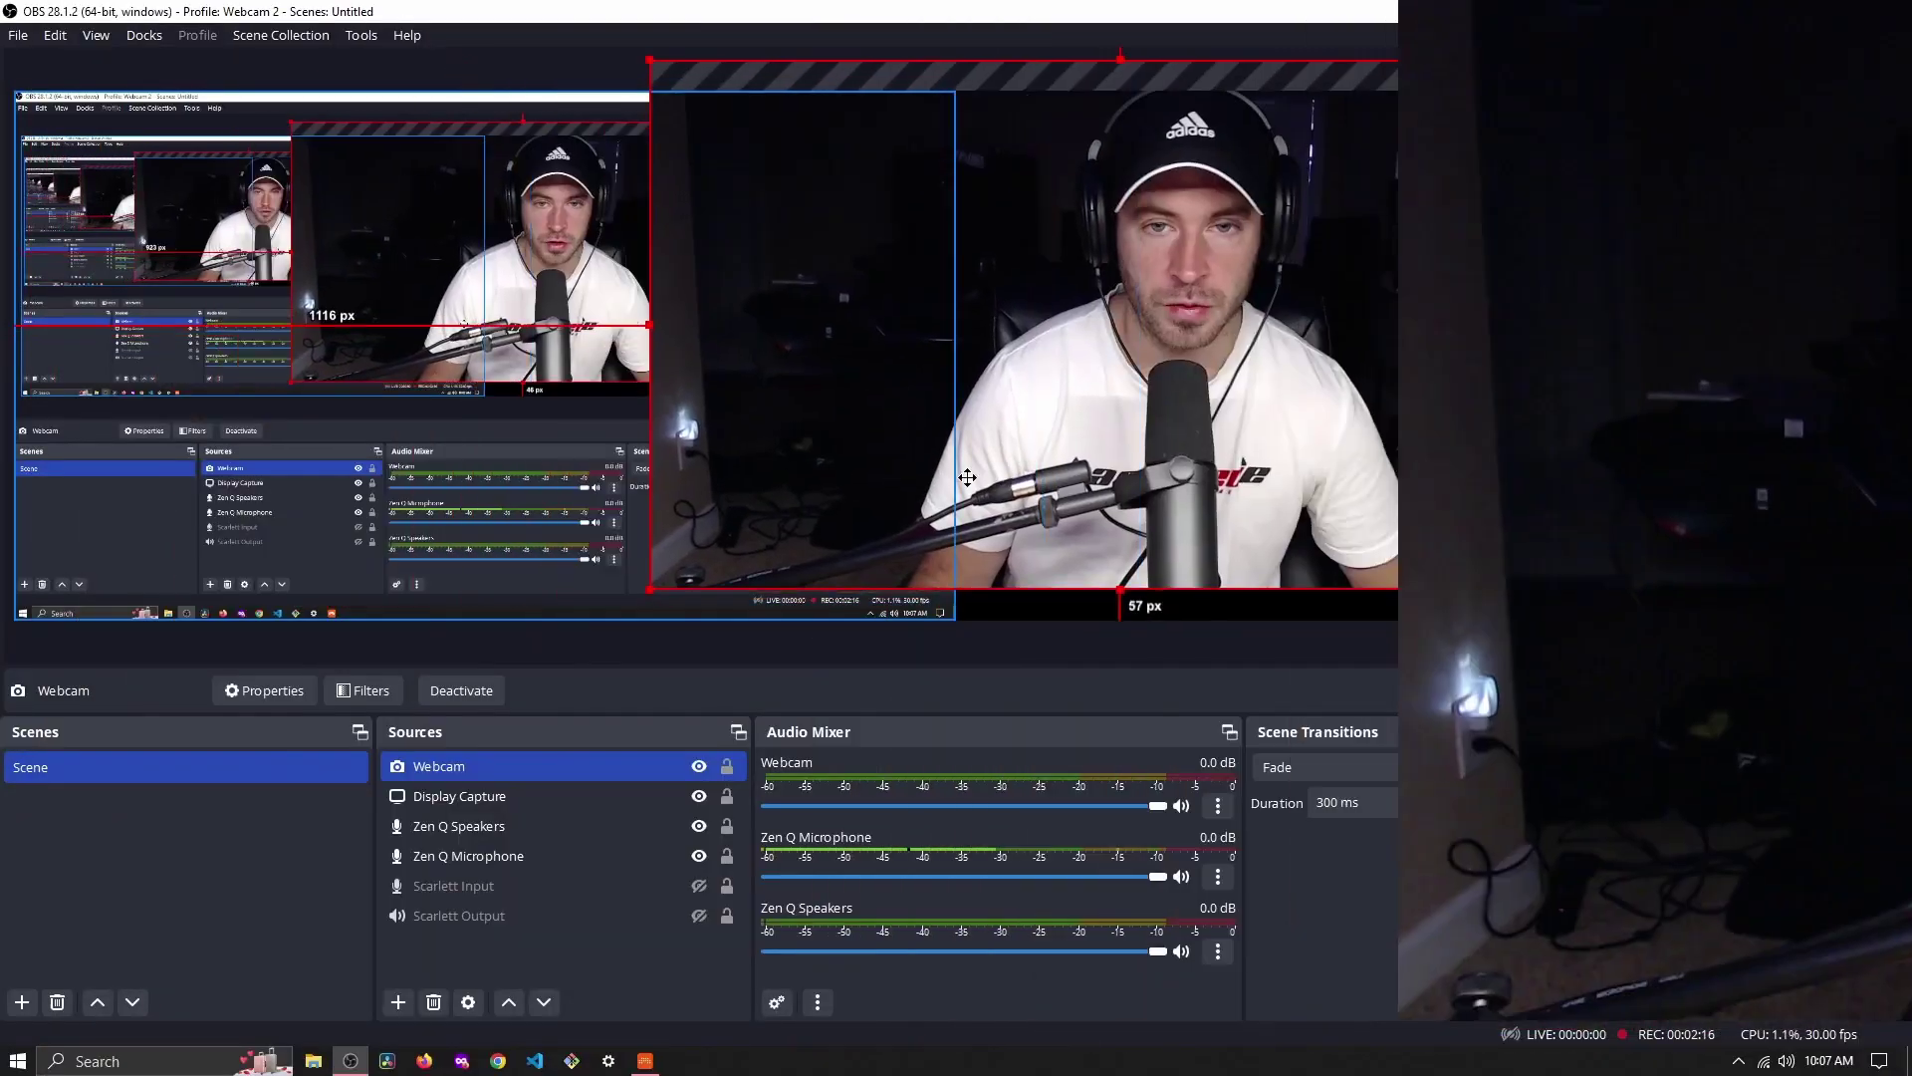
{"action": "left_click_drag", "start_coordinate": [967, 477], "coordinate": [1274, 508]}
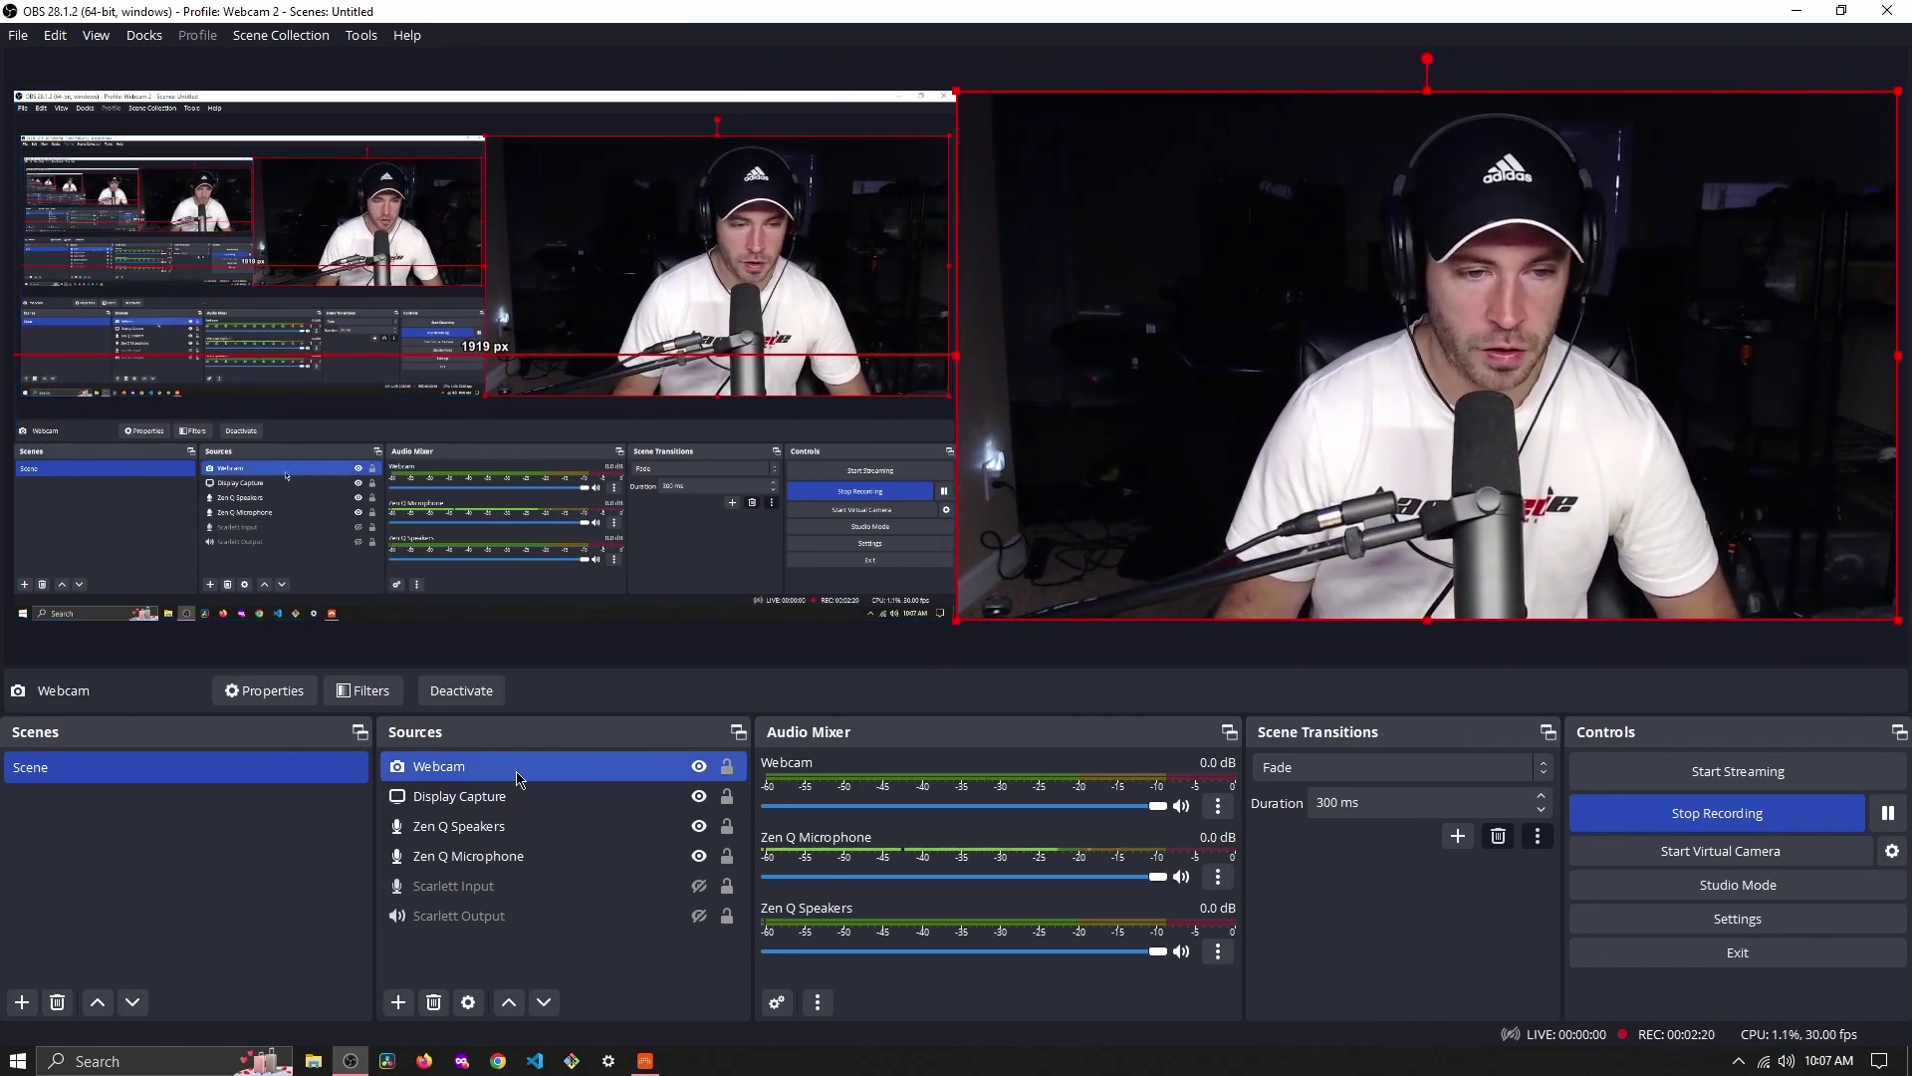
{"action": "left_click", "coordinate": [271, 705]}
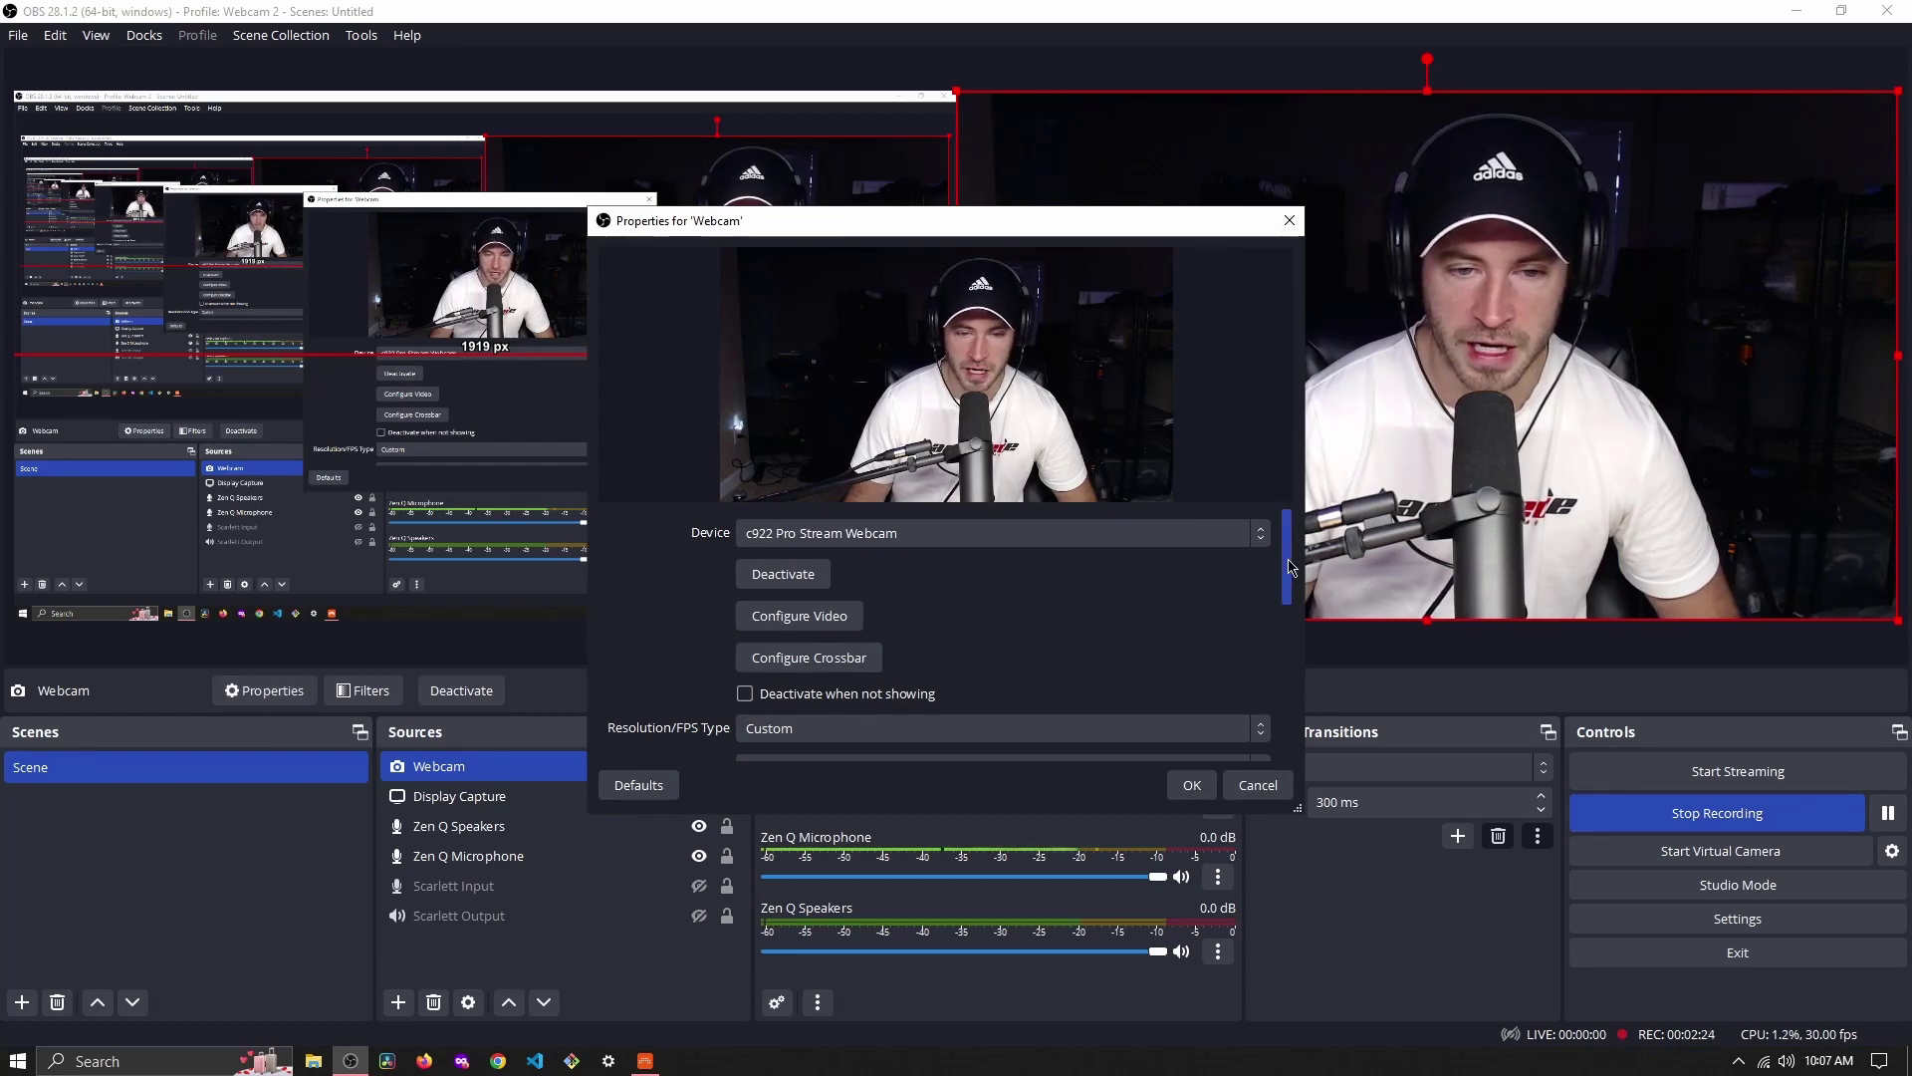
- Review the webcam's custom 1920x1080 resolution and FPS settings, then close the Webcam properties
{"action": "scroll", "coordinate": [1289, 565], "scroll_direction": "down", "scroll_amount": 3}
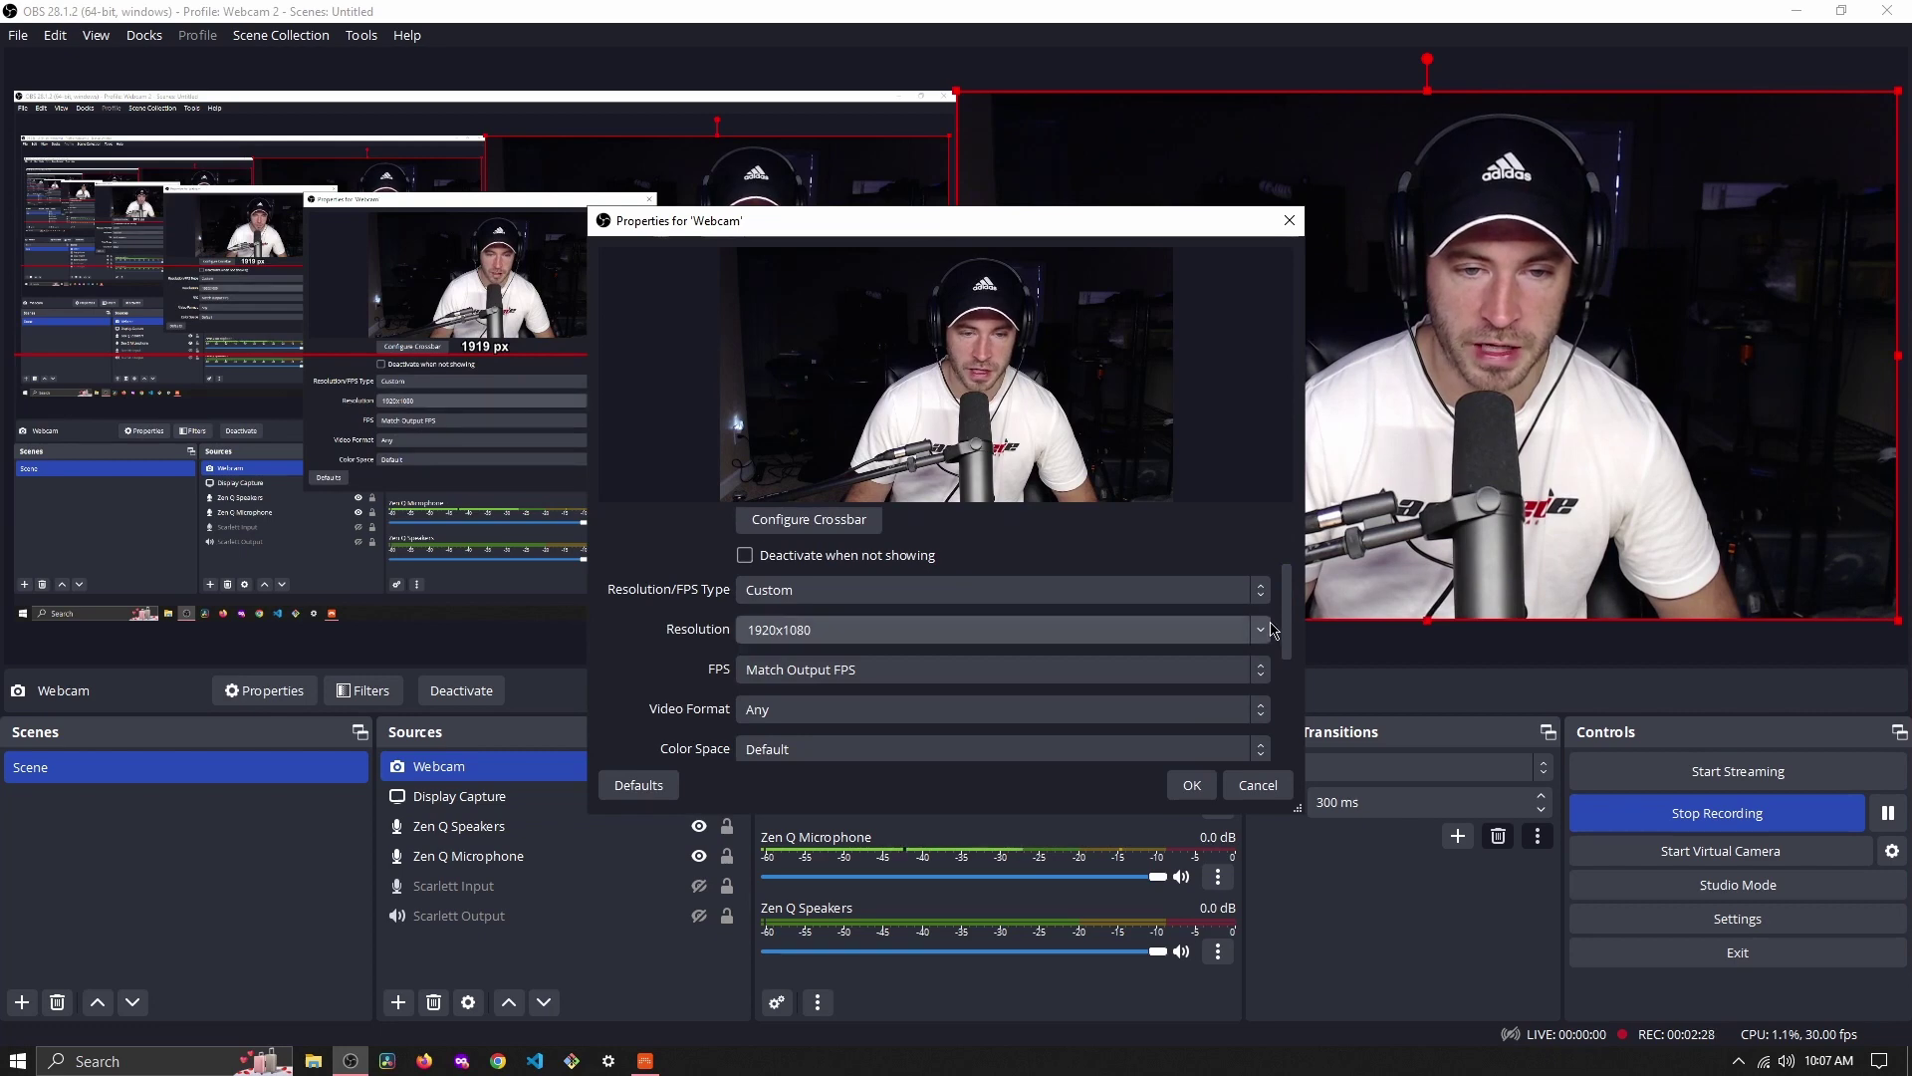
{"action": "scroll", "coordinate": [1295, 674], "scroll_direction": "down", "scroll_amount": 1}
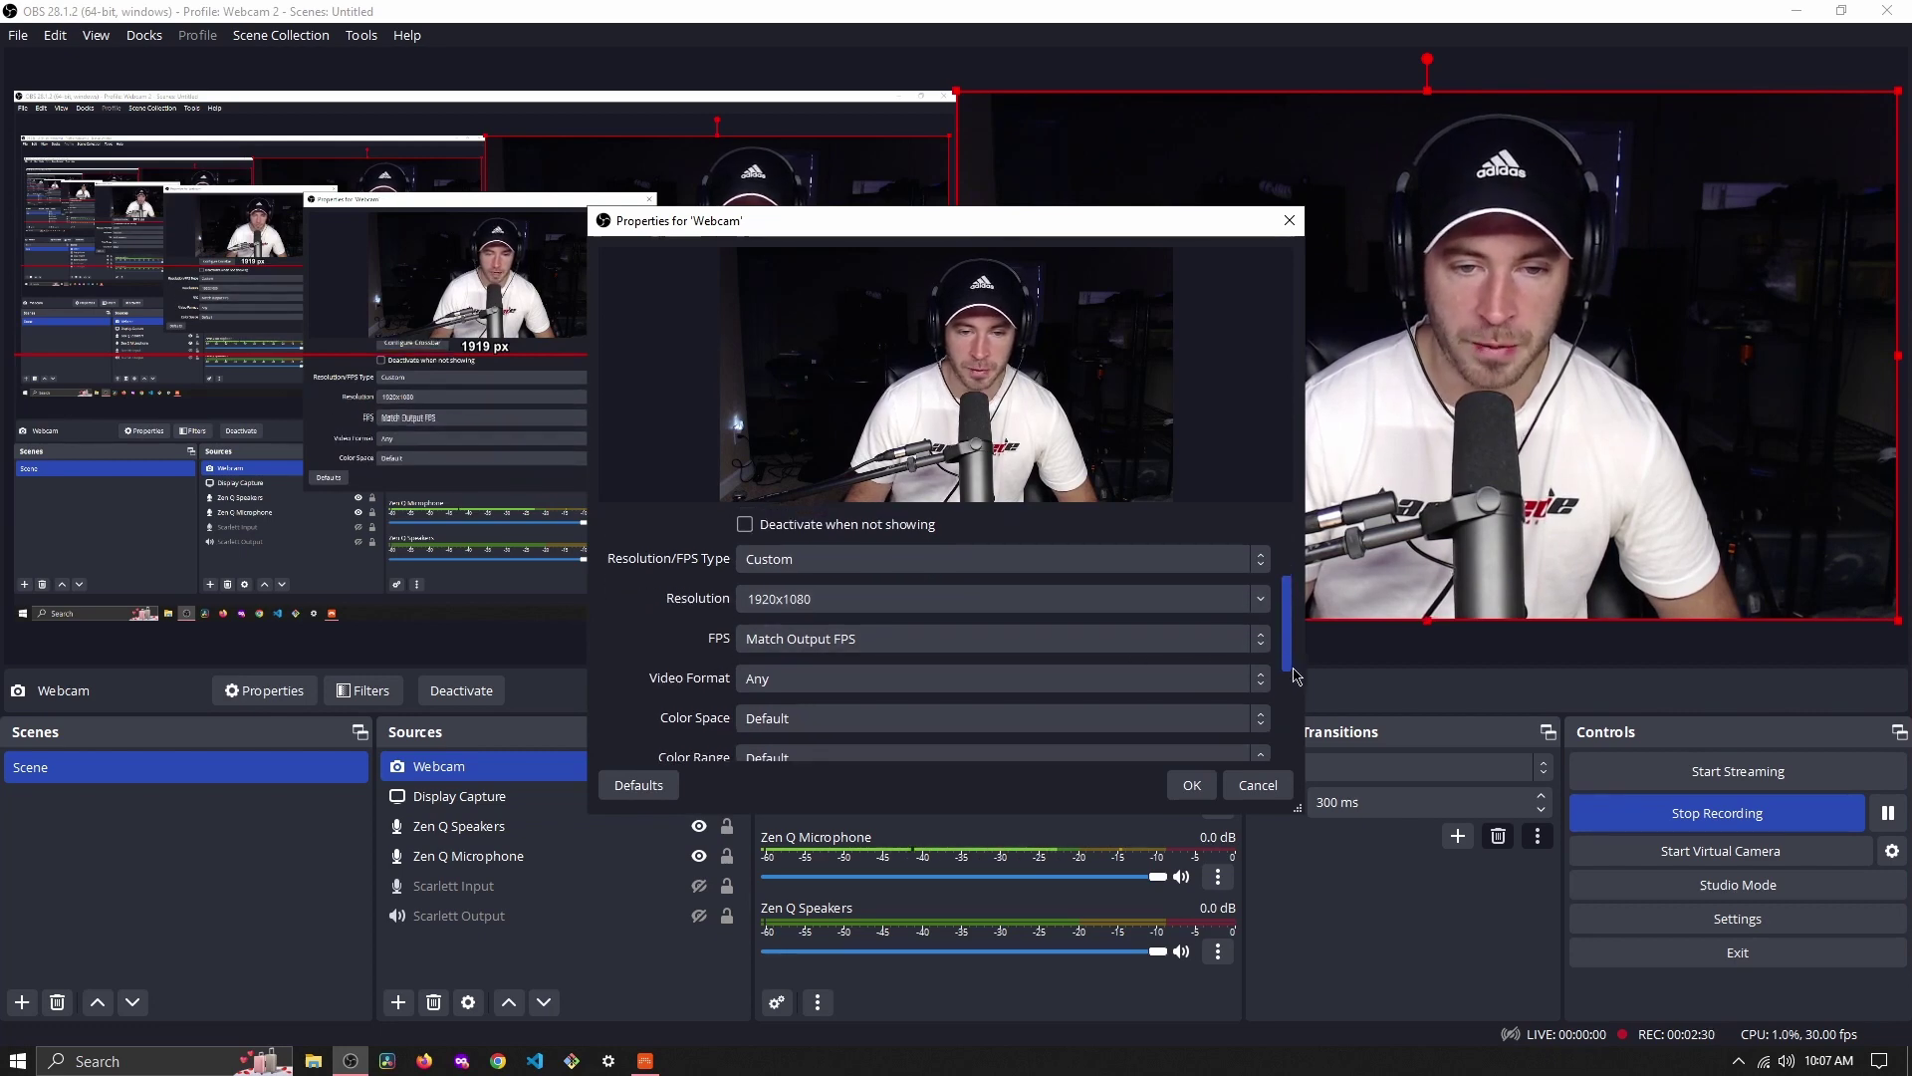
{"action": "mouse_move", "coordinate": [1295, 674]}
{"action": "left_mouse_down"}
{"action": "mouse_move", "coordinate": [1306, 765]}
{"action": "mouse_move", "coordinate": [1321, 690]}
{"action": "left_mouse_up"}
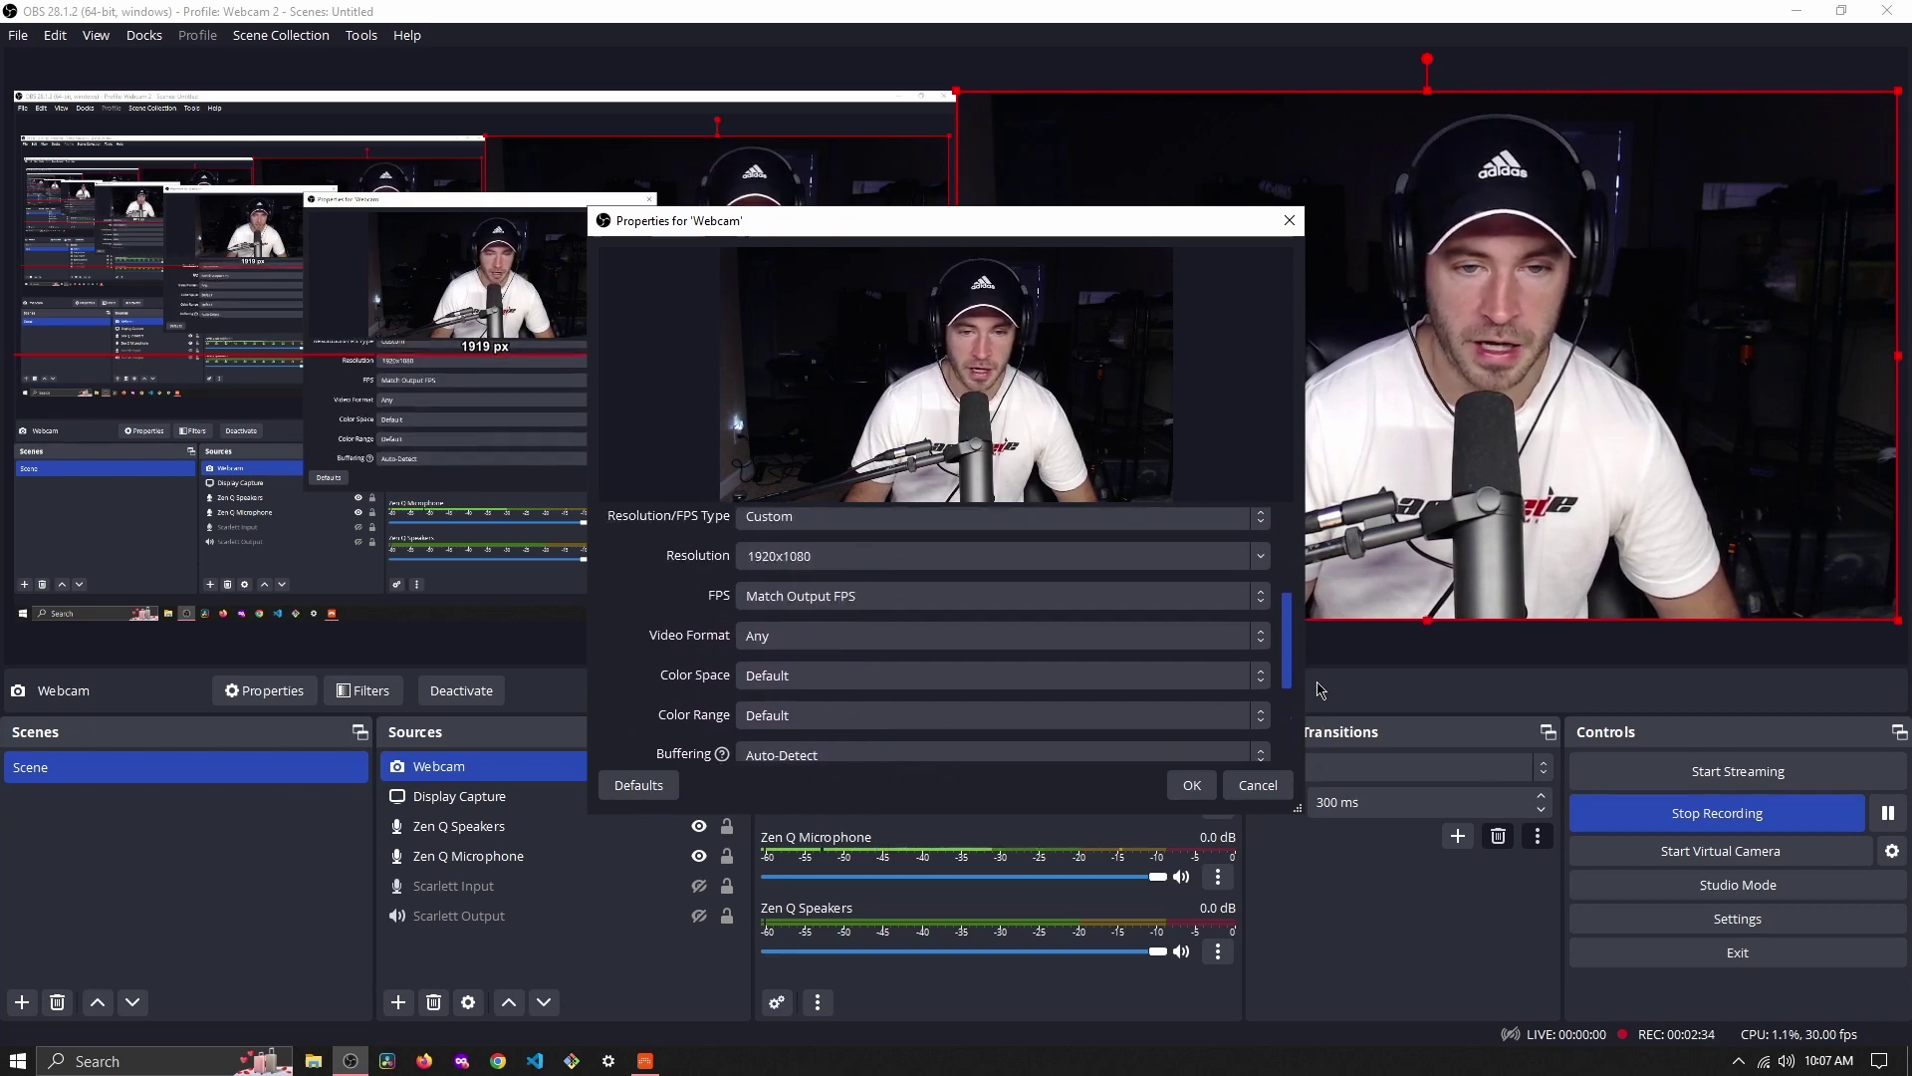
{"action": "scroll", "coordinate": [1257, 728], "scroll_direction": "up", "scroll_amount": 7}
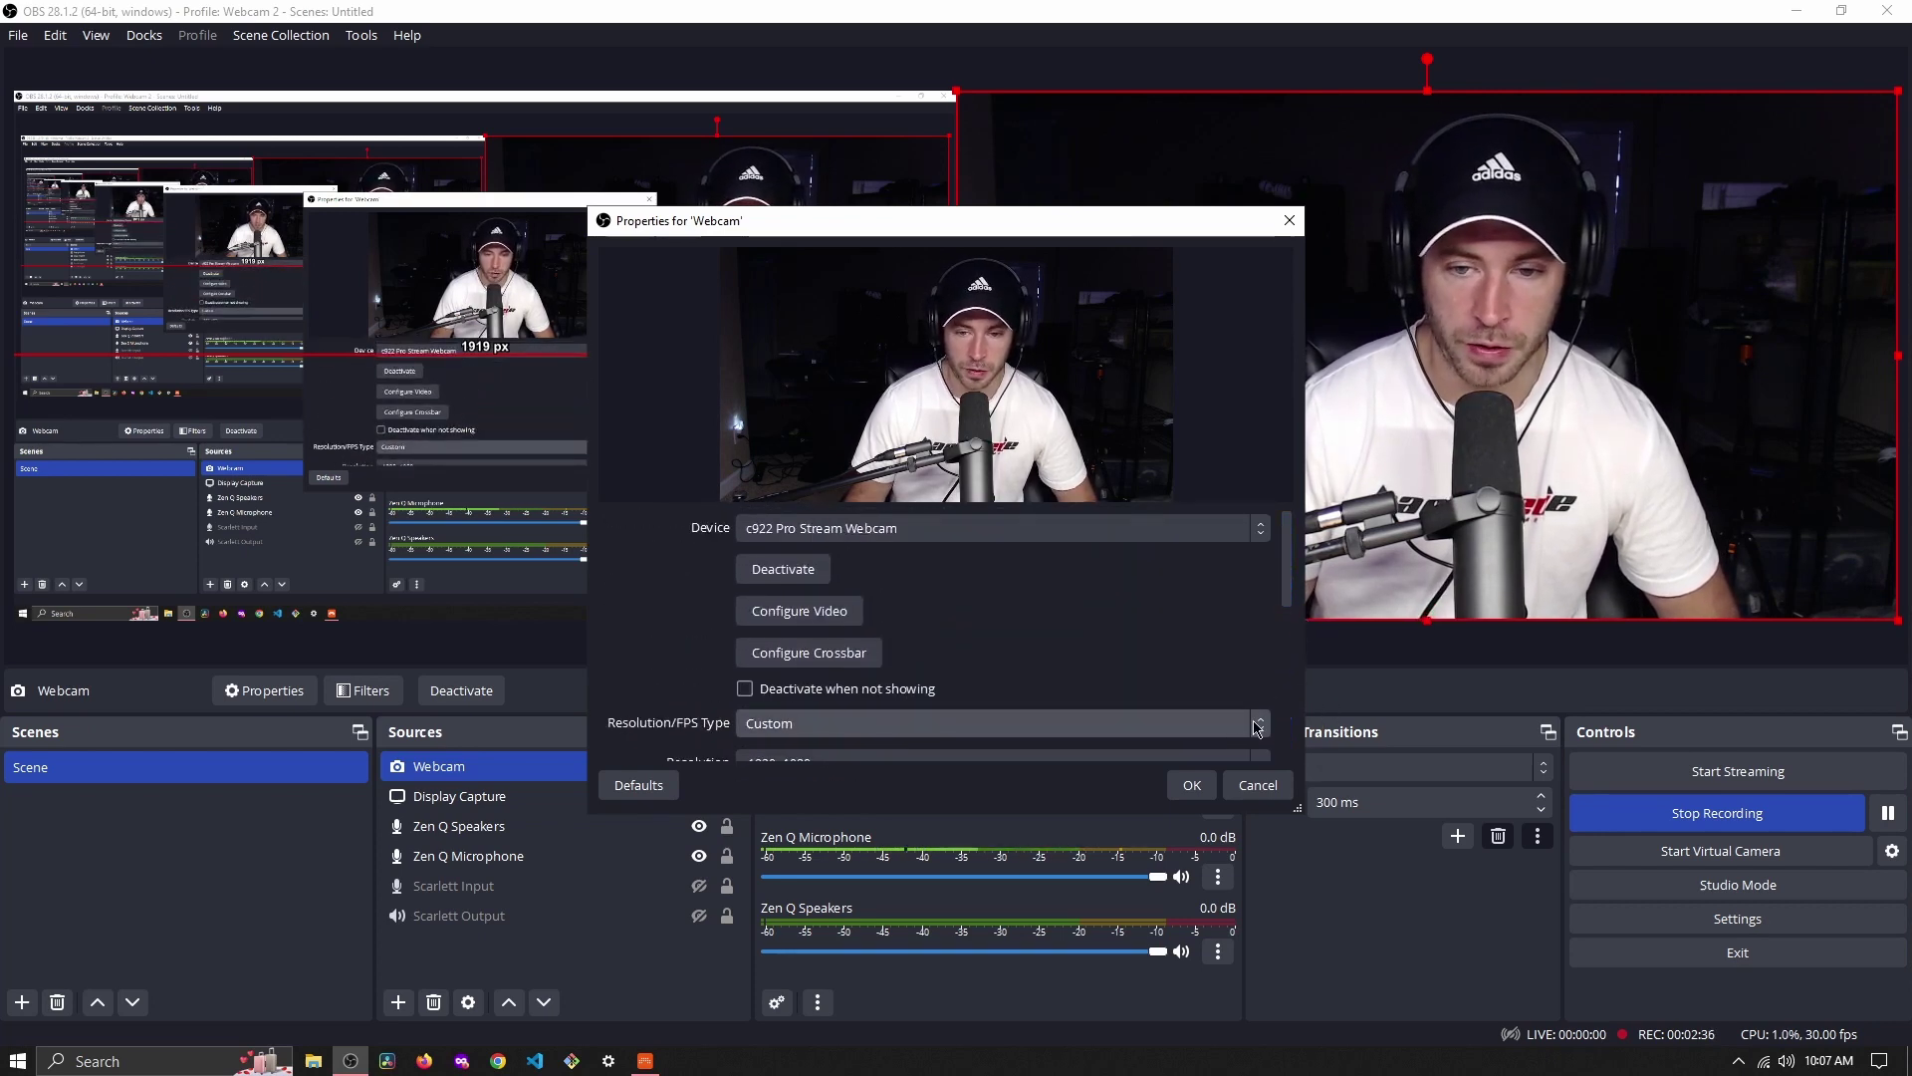
{"action": "left_click", "coordinate": [1192, 784]}
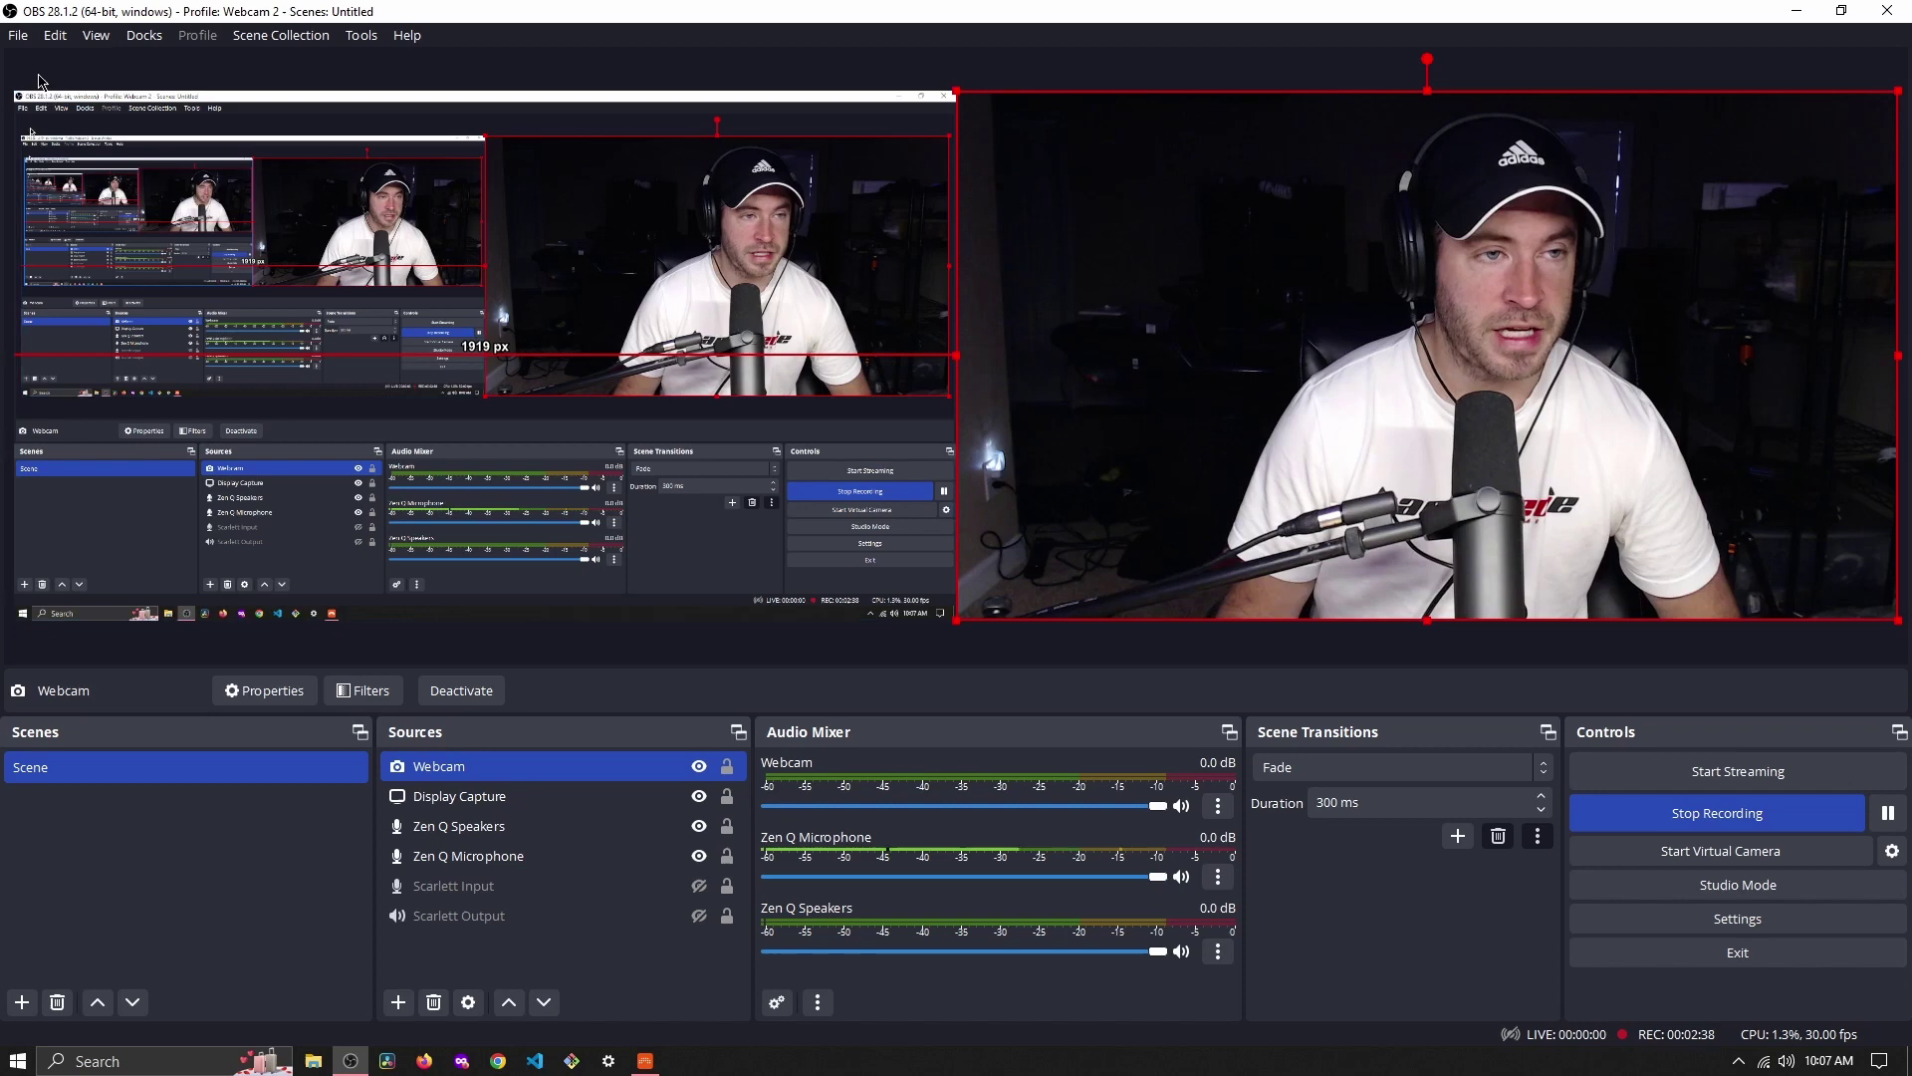
{"action": "left_click", "coordinate": [18, 35]}
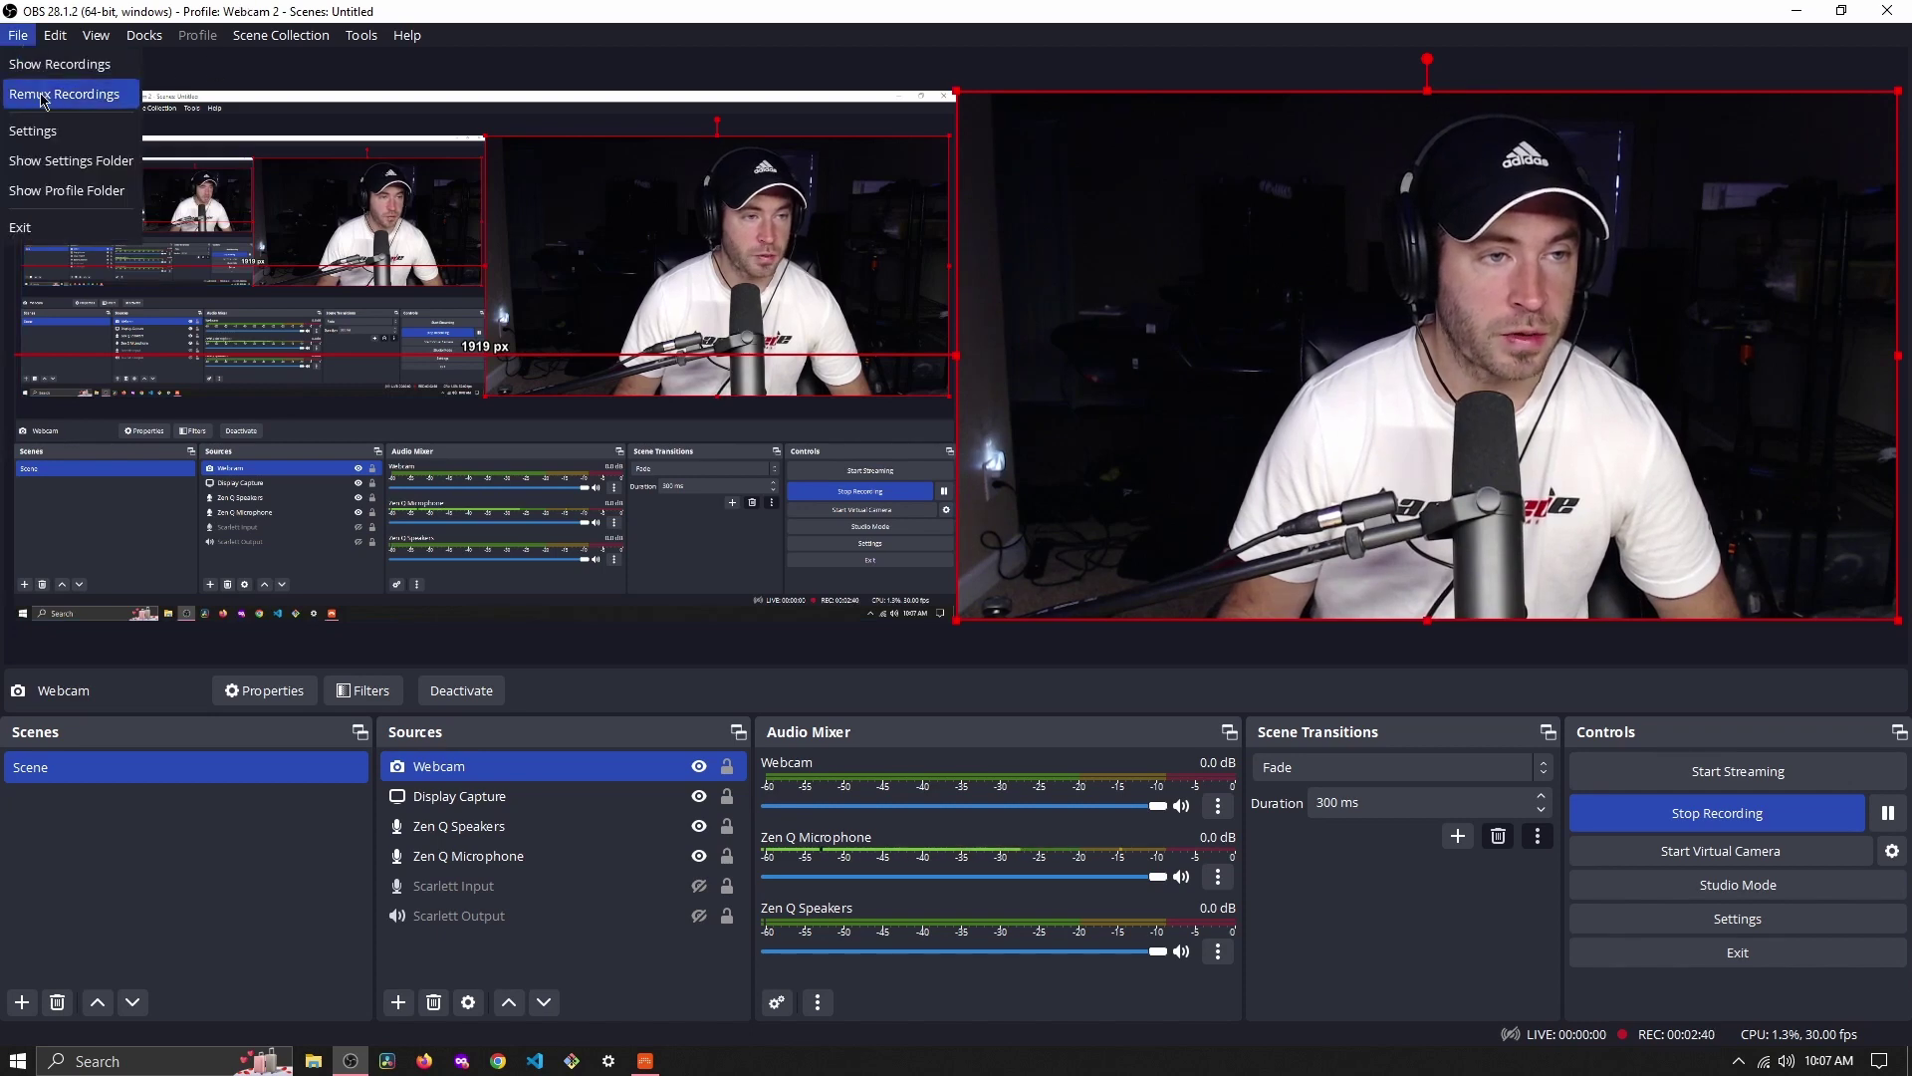
{"action": "left_click", "coordinate": [40, 130]}
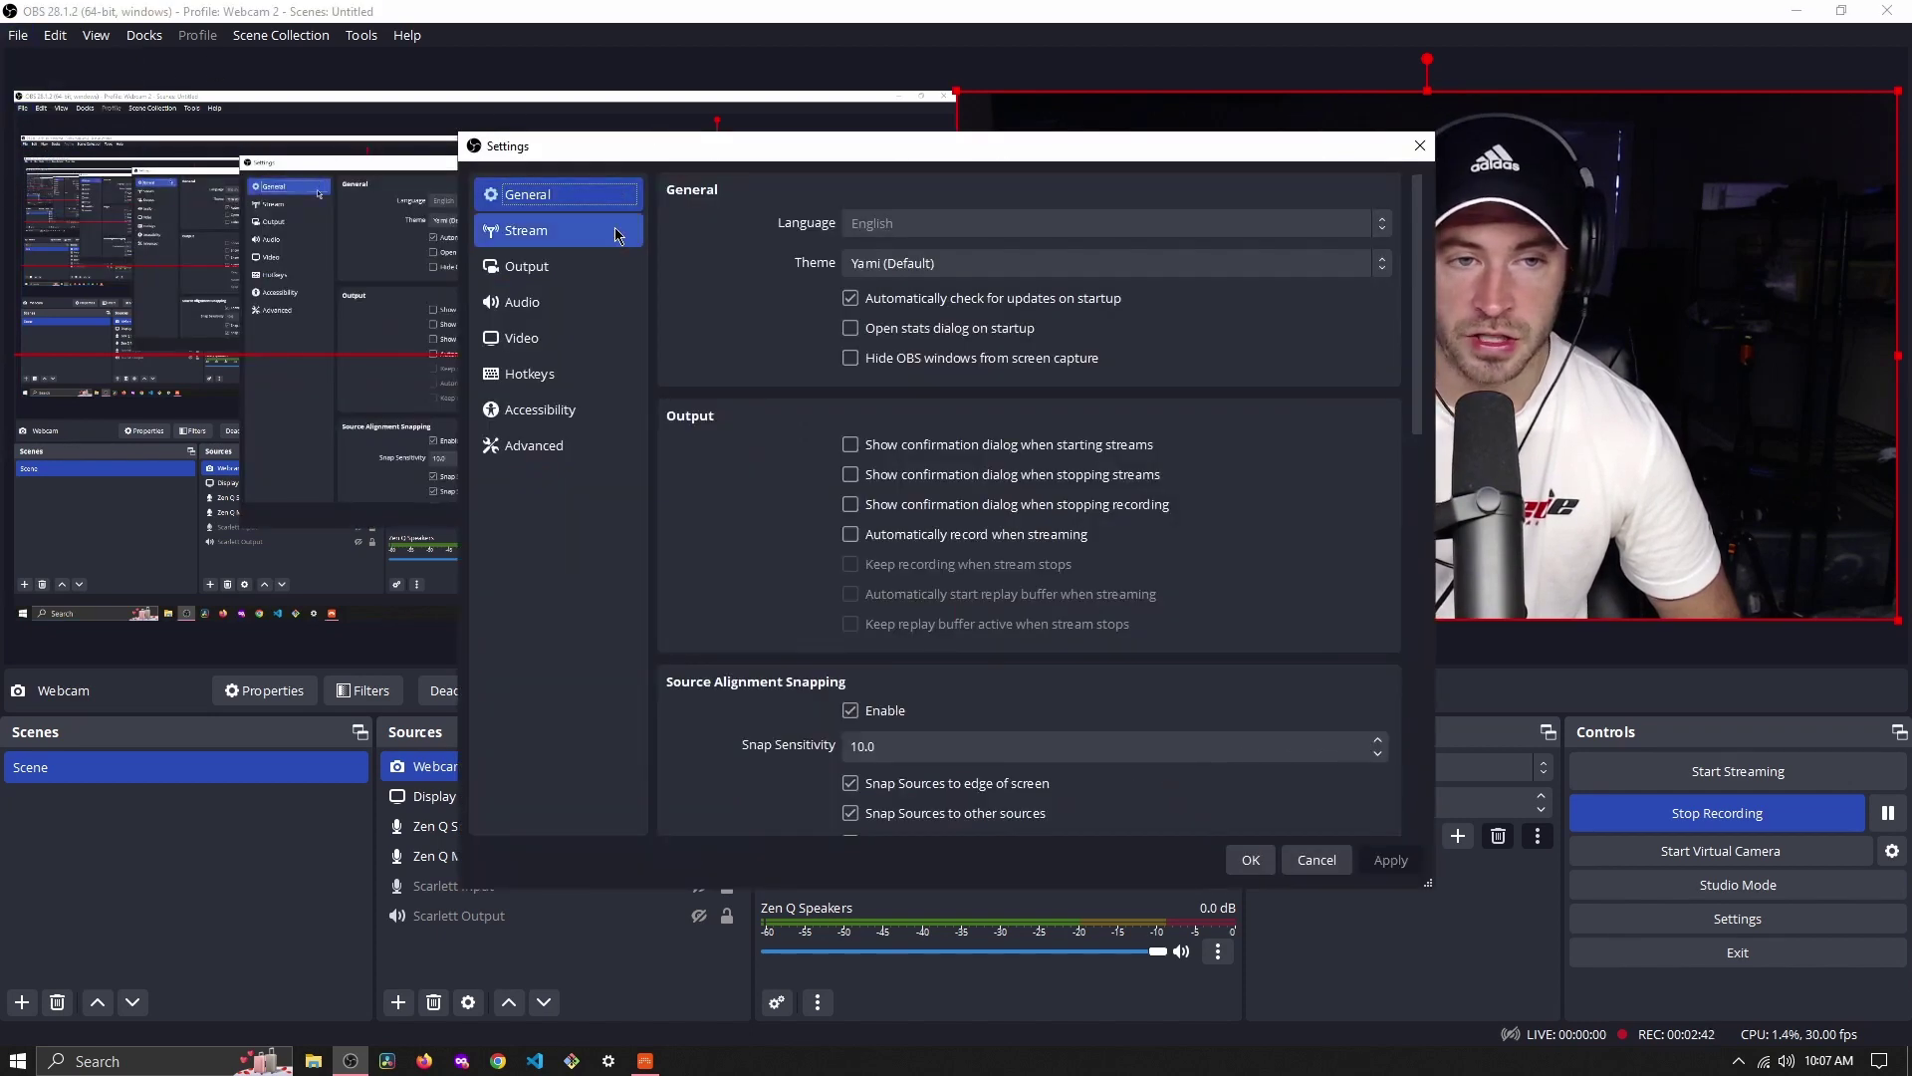
{"action": "left_click", "coordinate": [588, 265]}
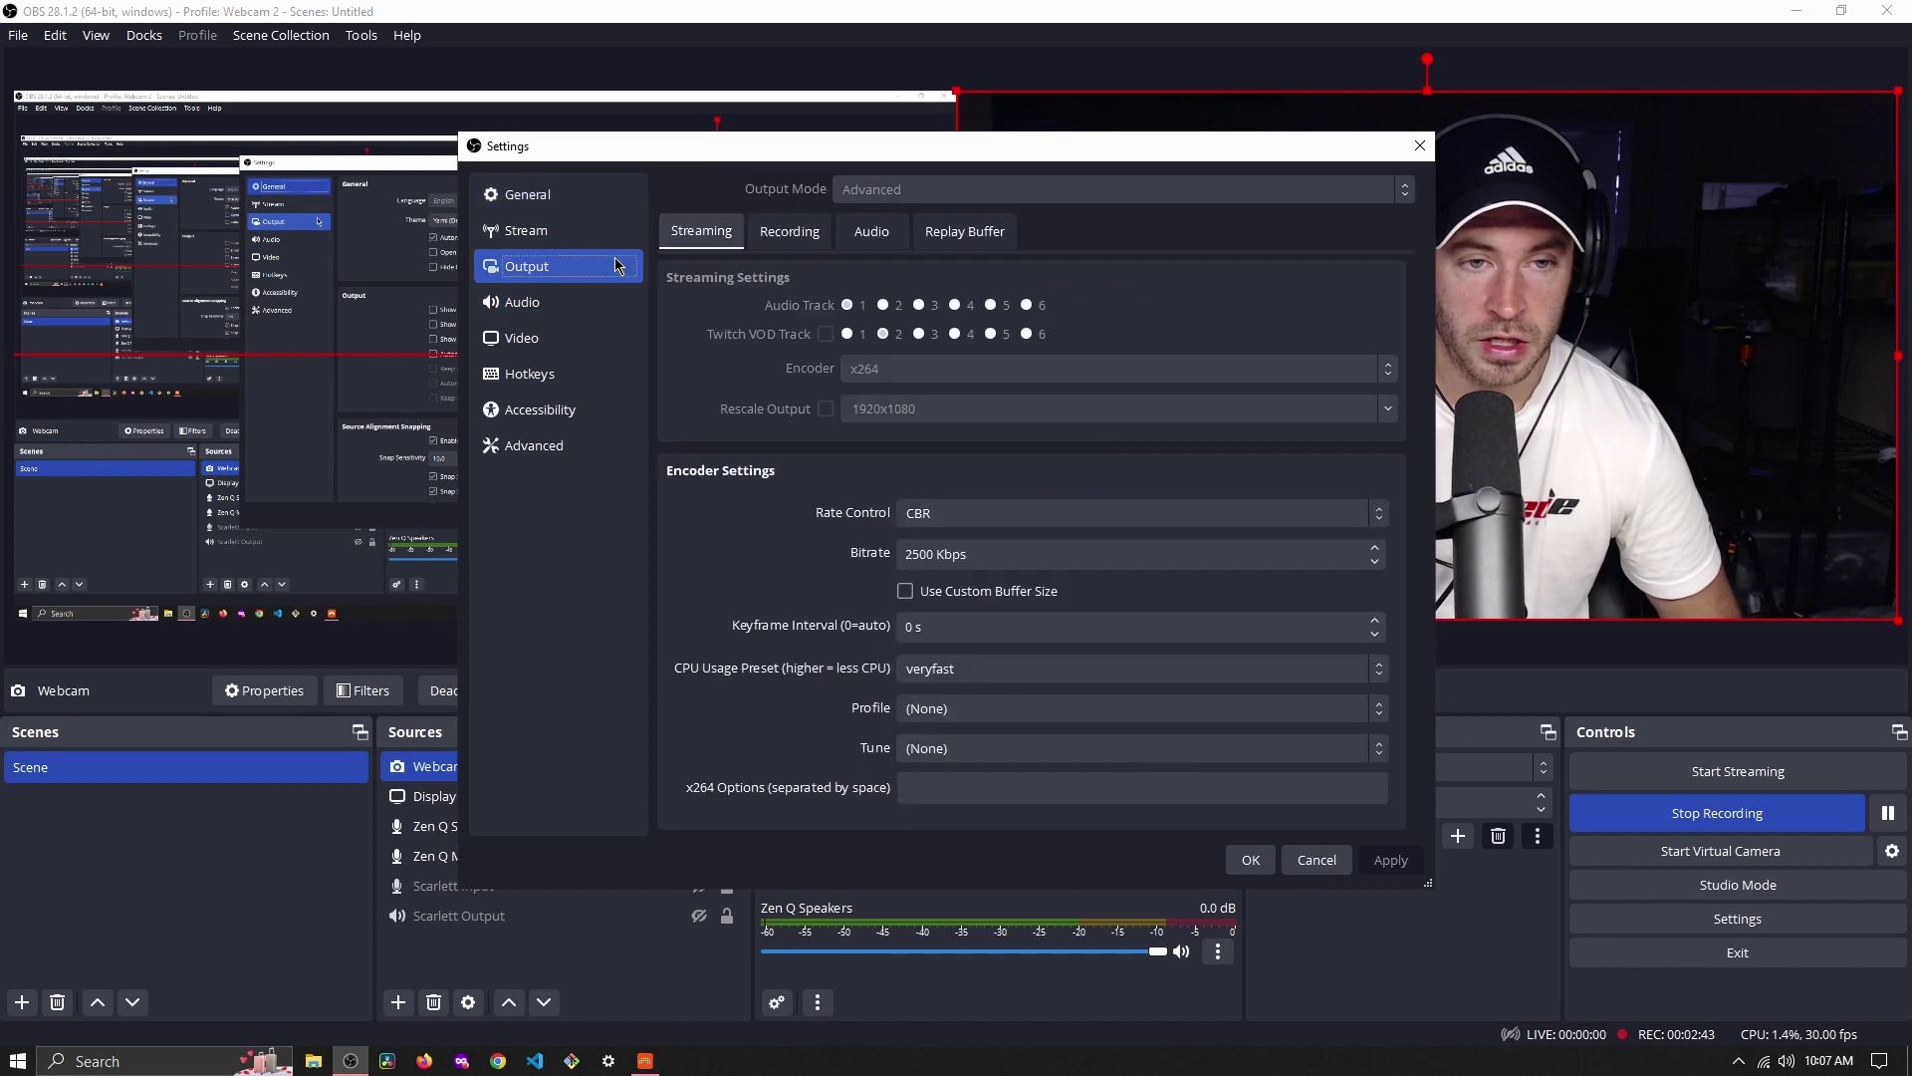
{"action": "left_click", "coordinate": [786, 227]}
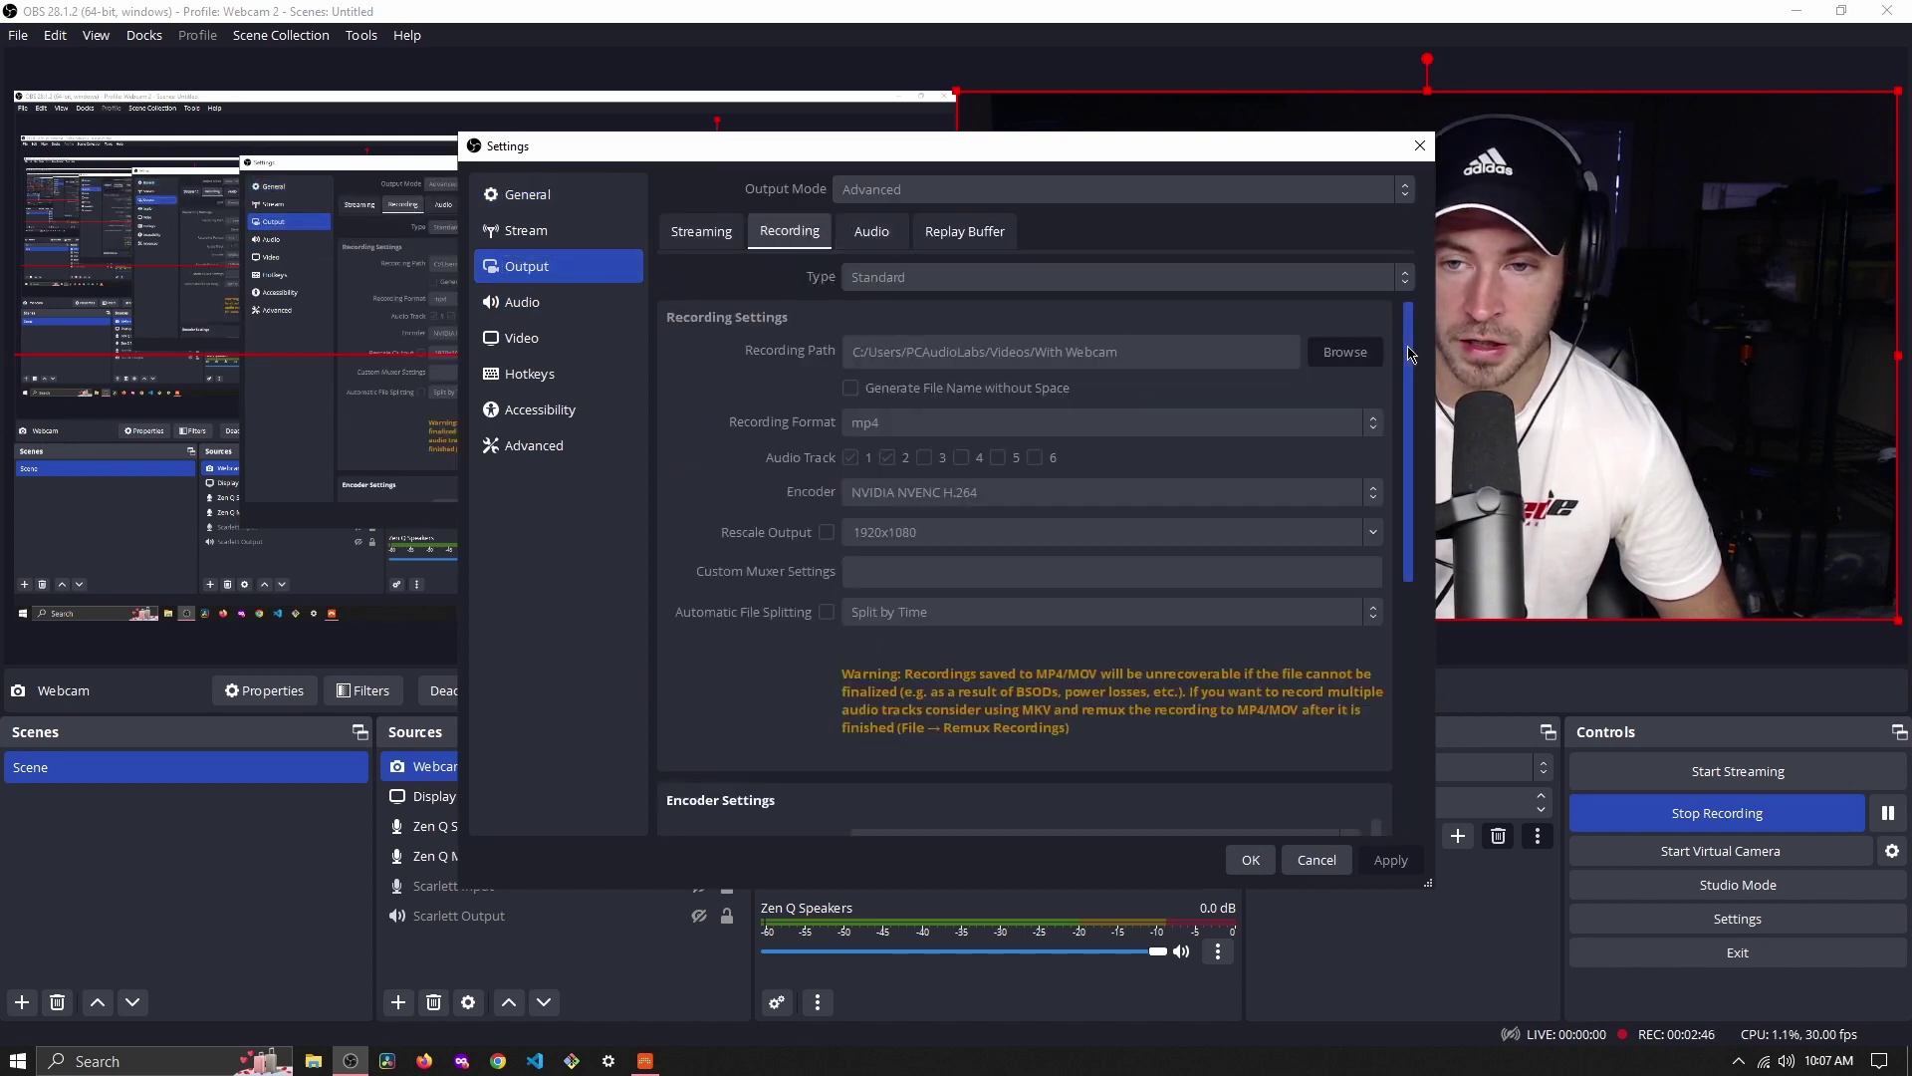
{"action": "left_click_drag", "start_coordinate": [1410, 355], "coordinate": [1410, 543]}
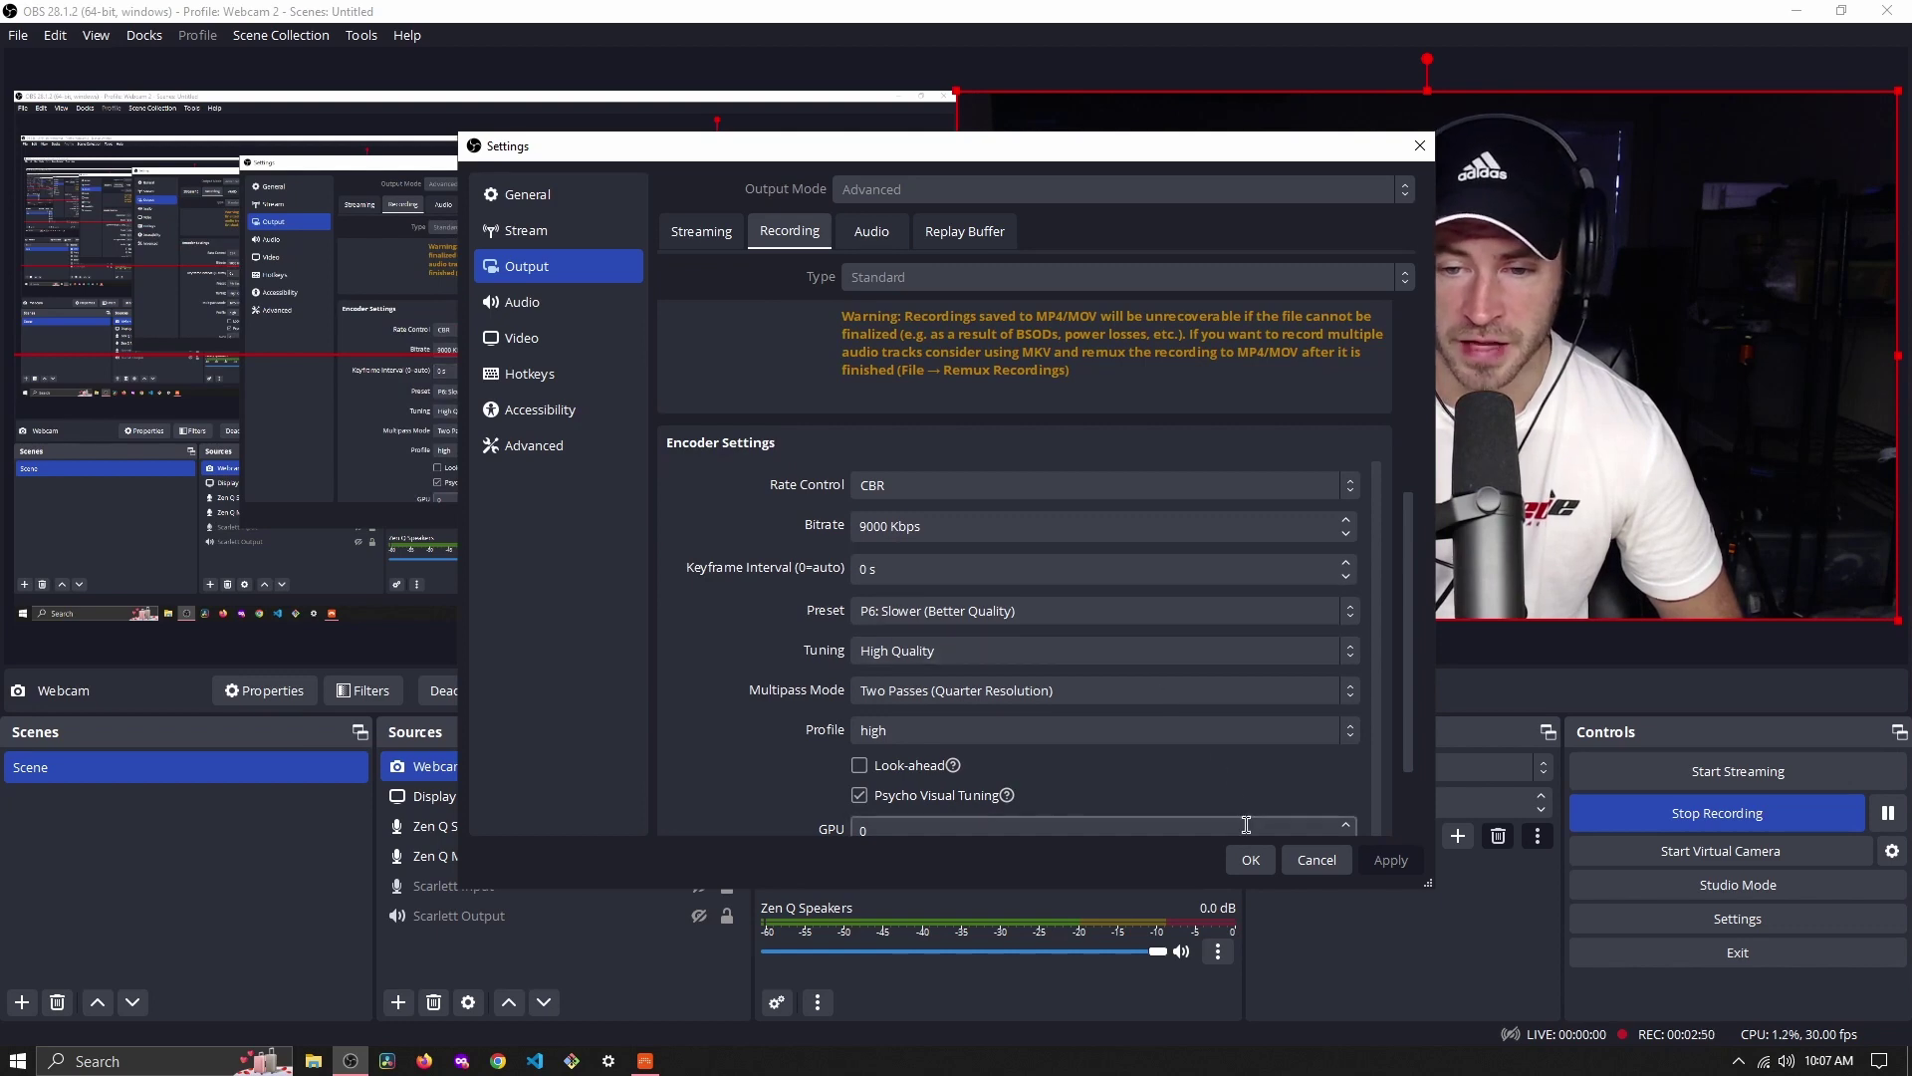
{"action": "left_click", "coordinate": [1255, 862]}
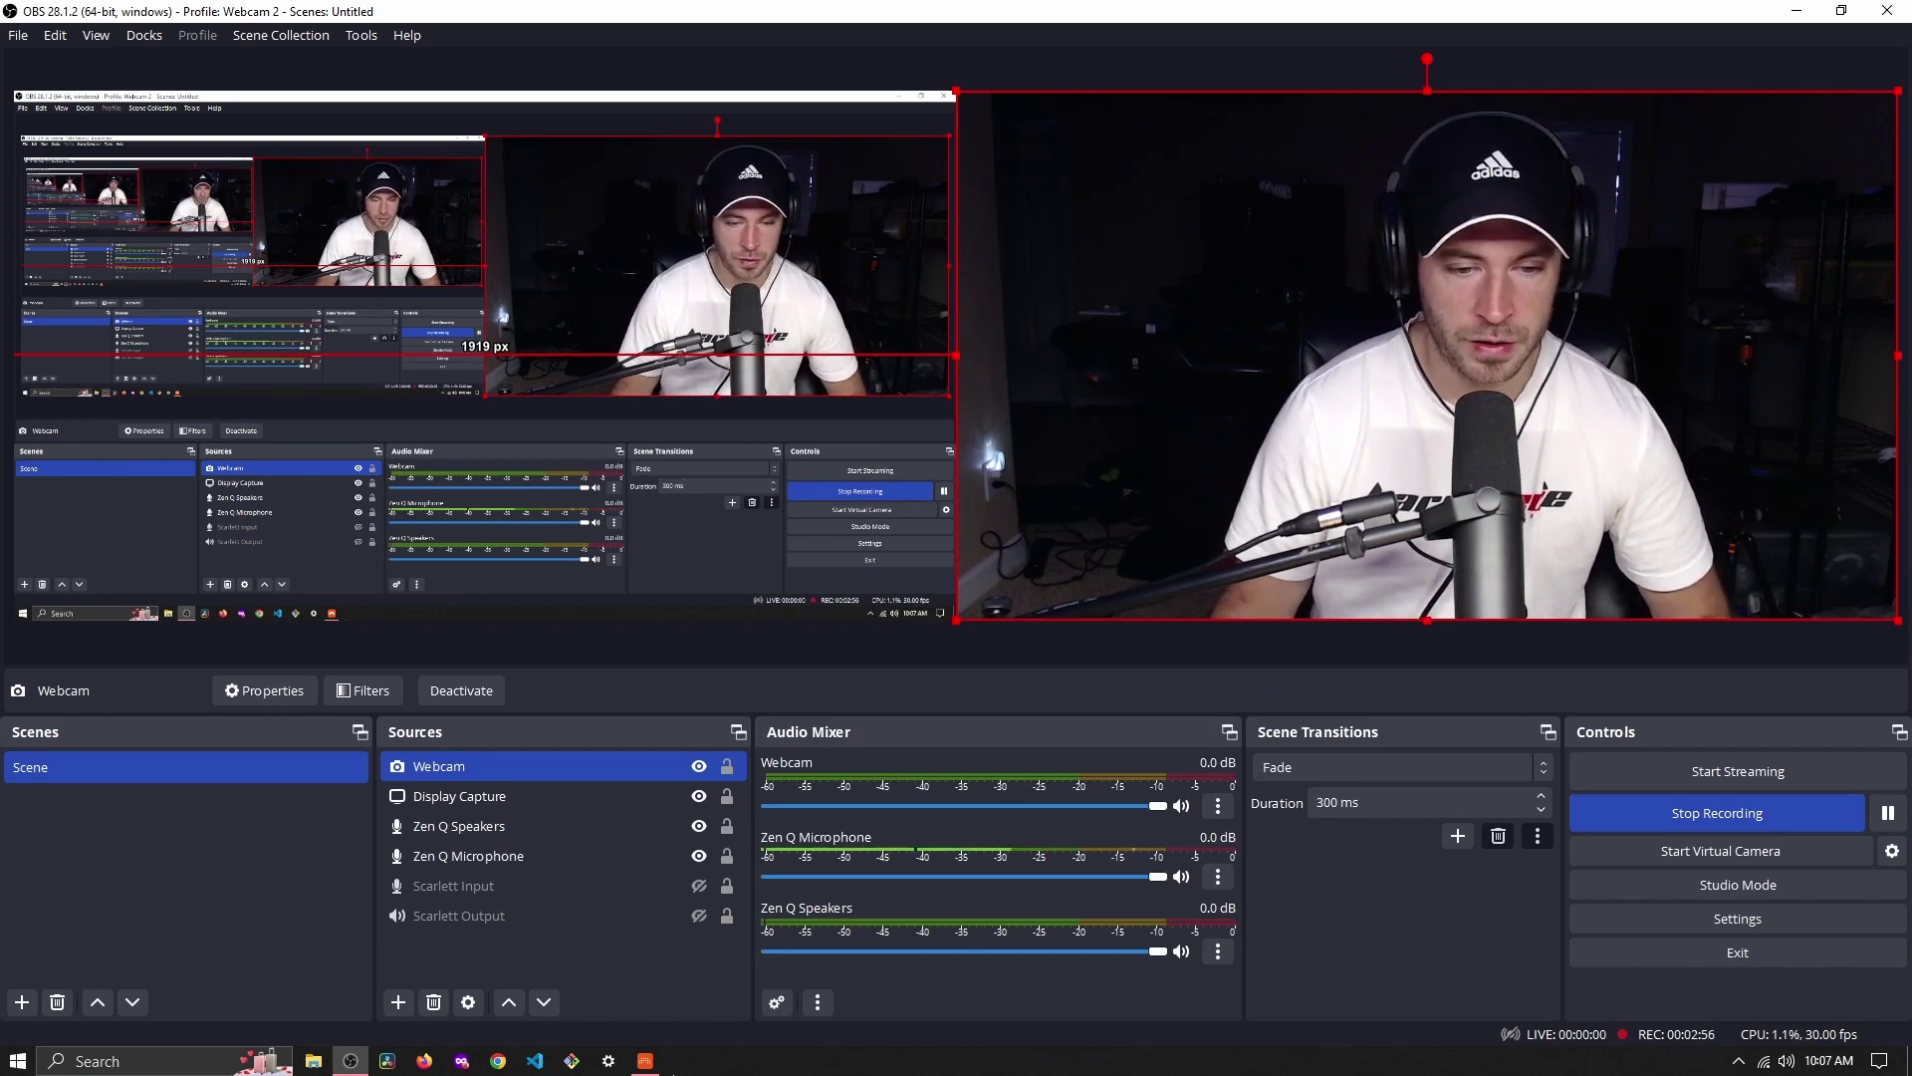
- Bring Bitwig Studio forward, maximize it to show the Polysynth track, then minimize it
{"action": "left_click", "coordinate": [653, 1066]}
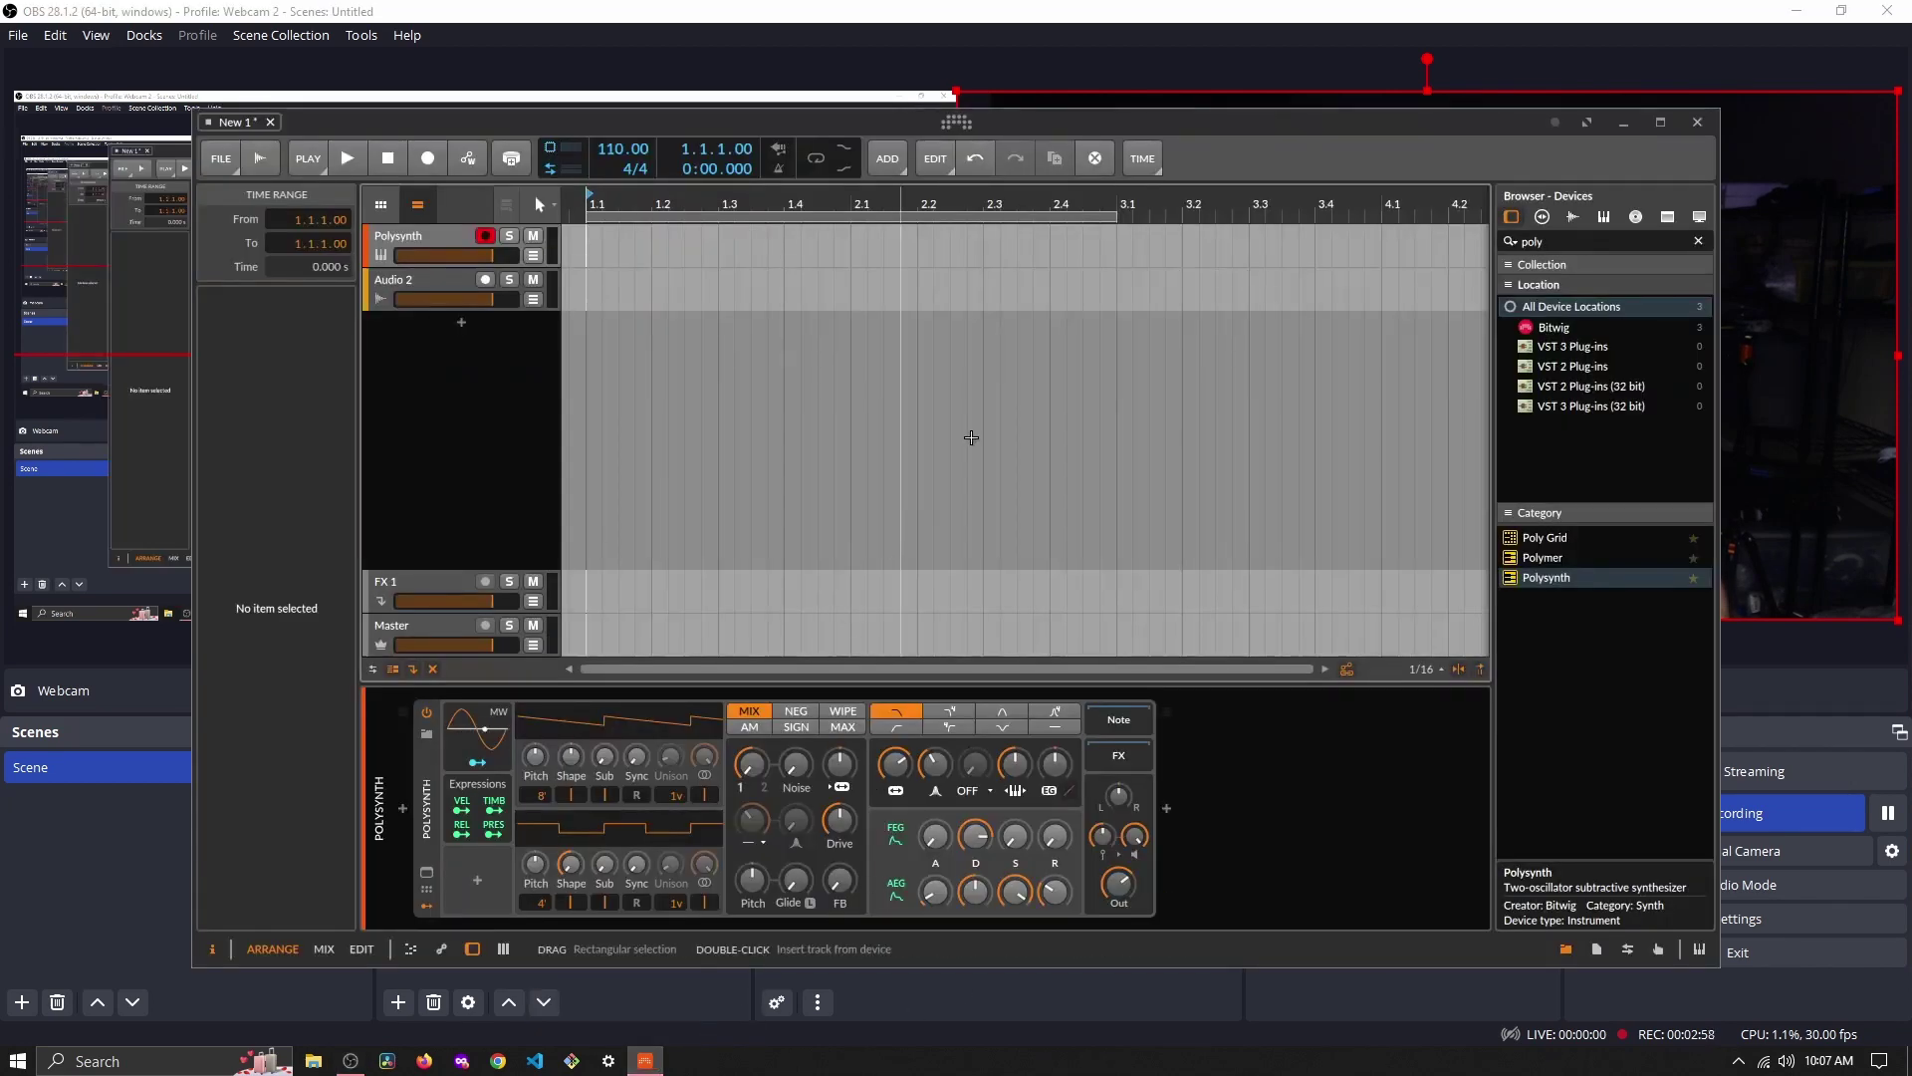
{"action": "double_click", "coordinate": [1564, 120]}
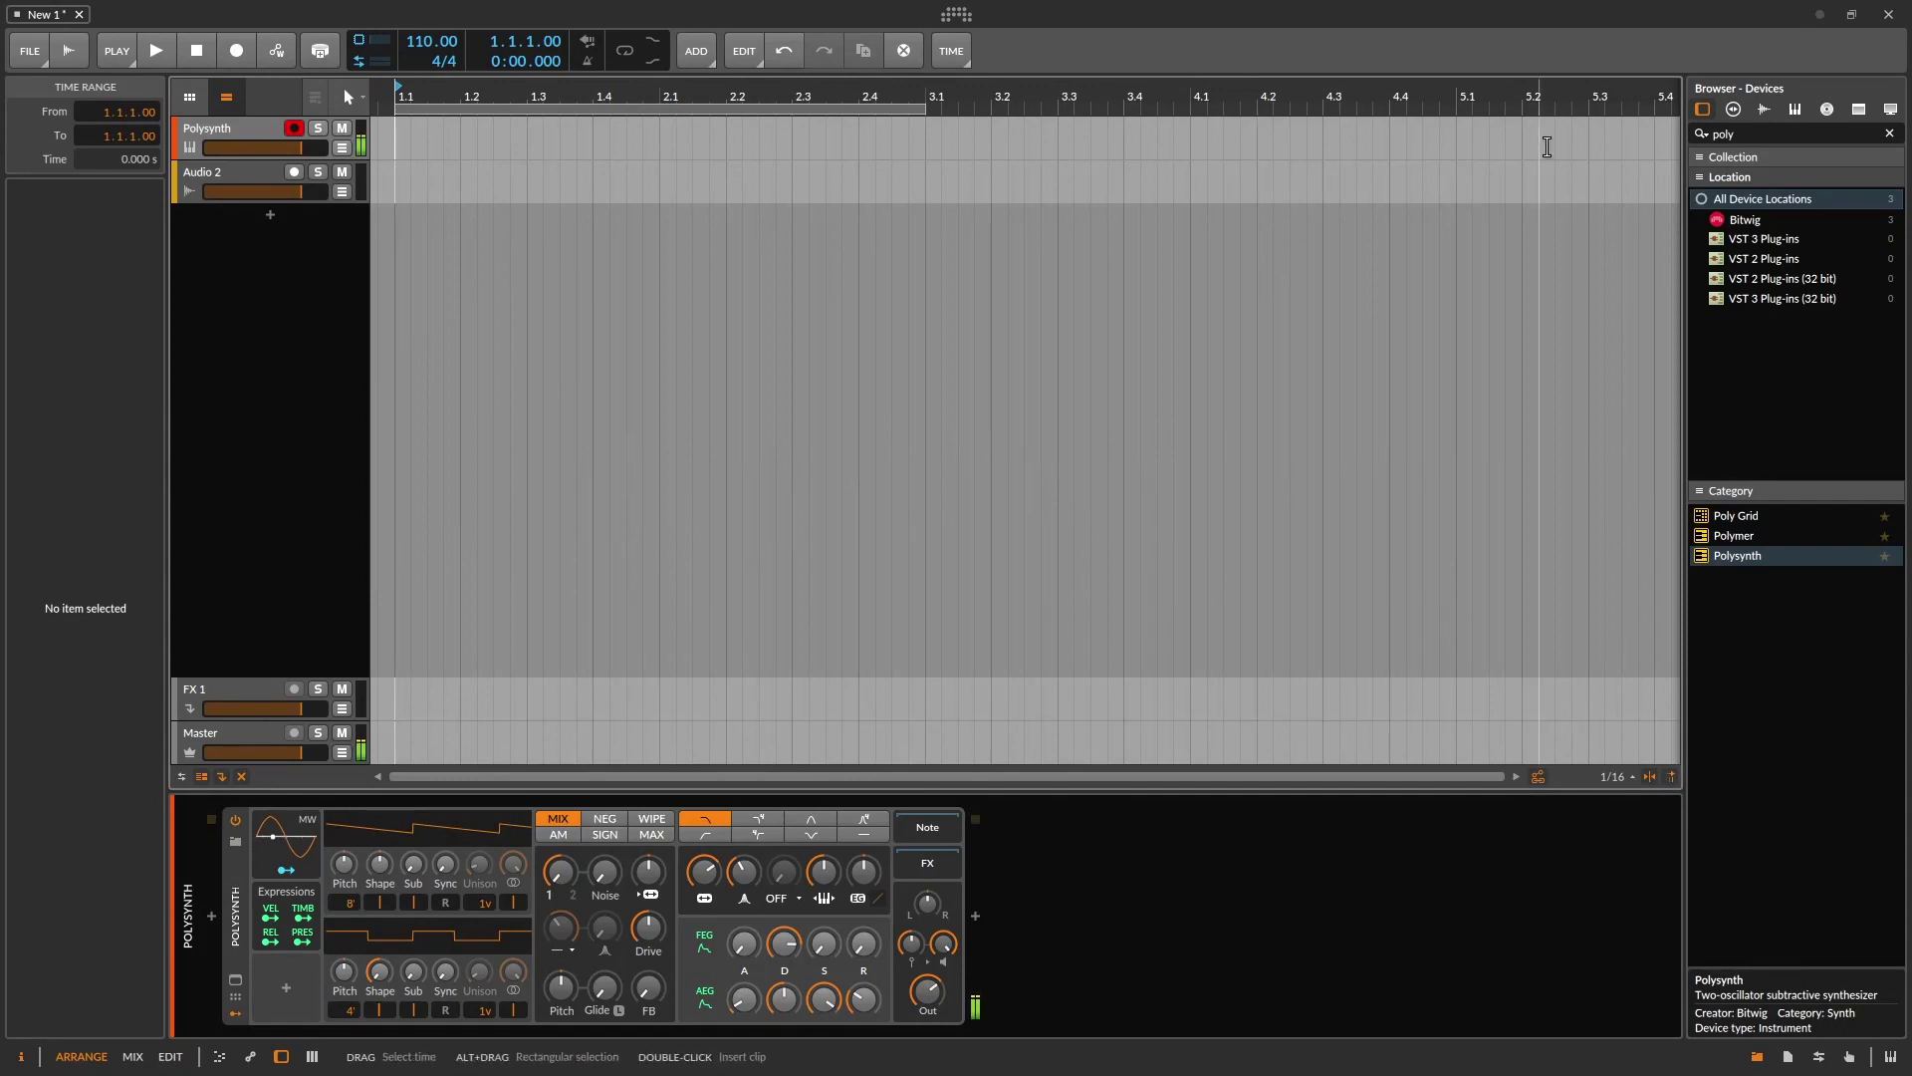
{"action": "left_click", "coordinate": [1850, 16]}
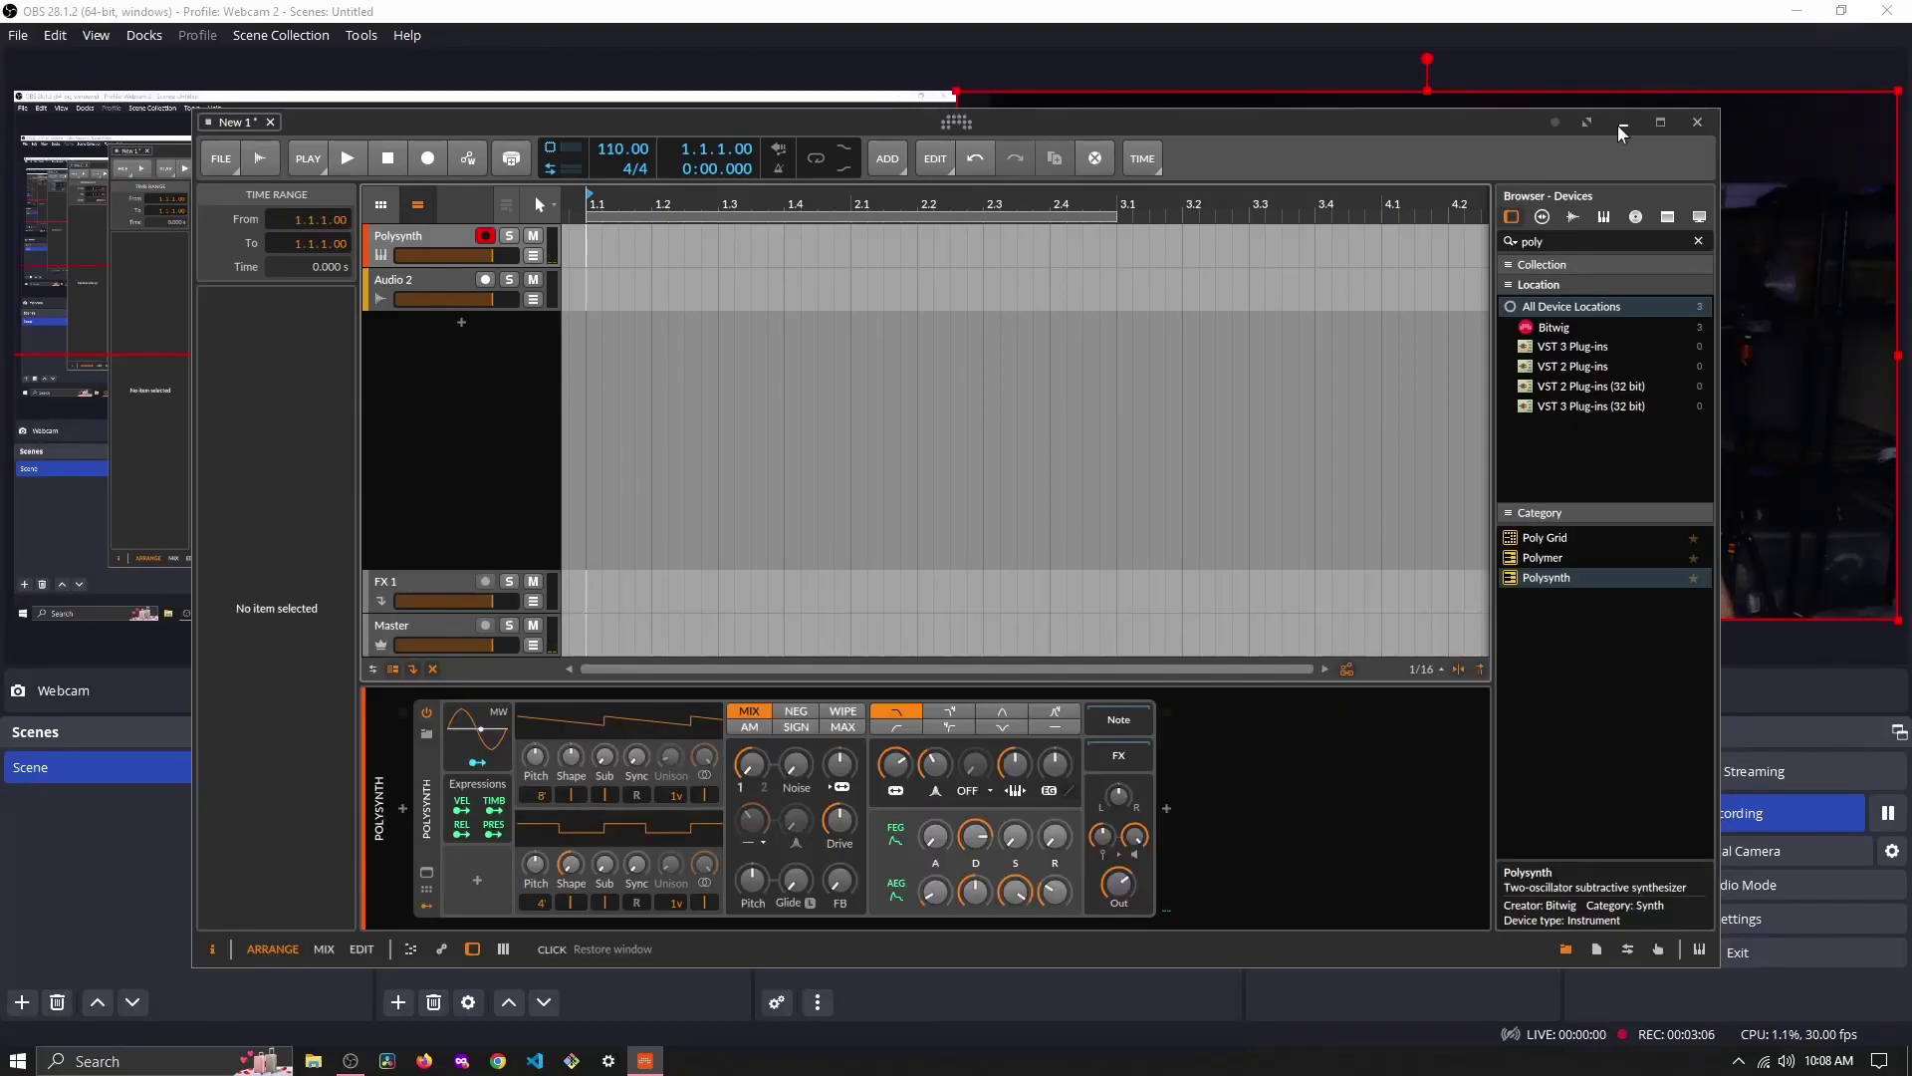
{"action": "left_click", "coordinate": [1678, 127]}
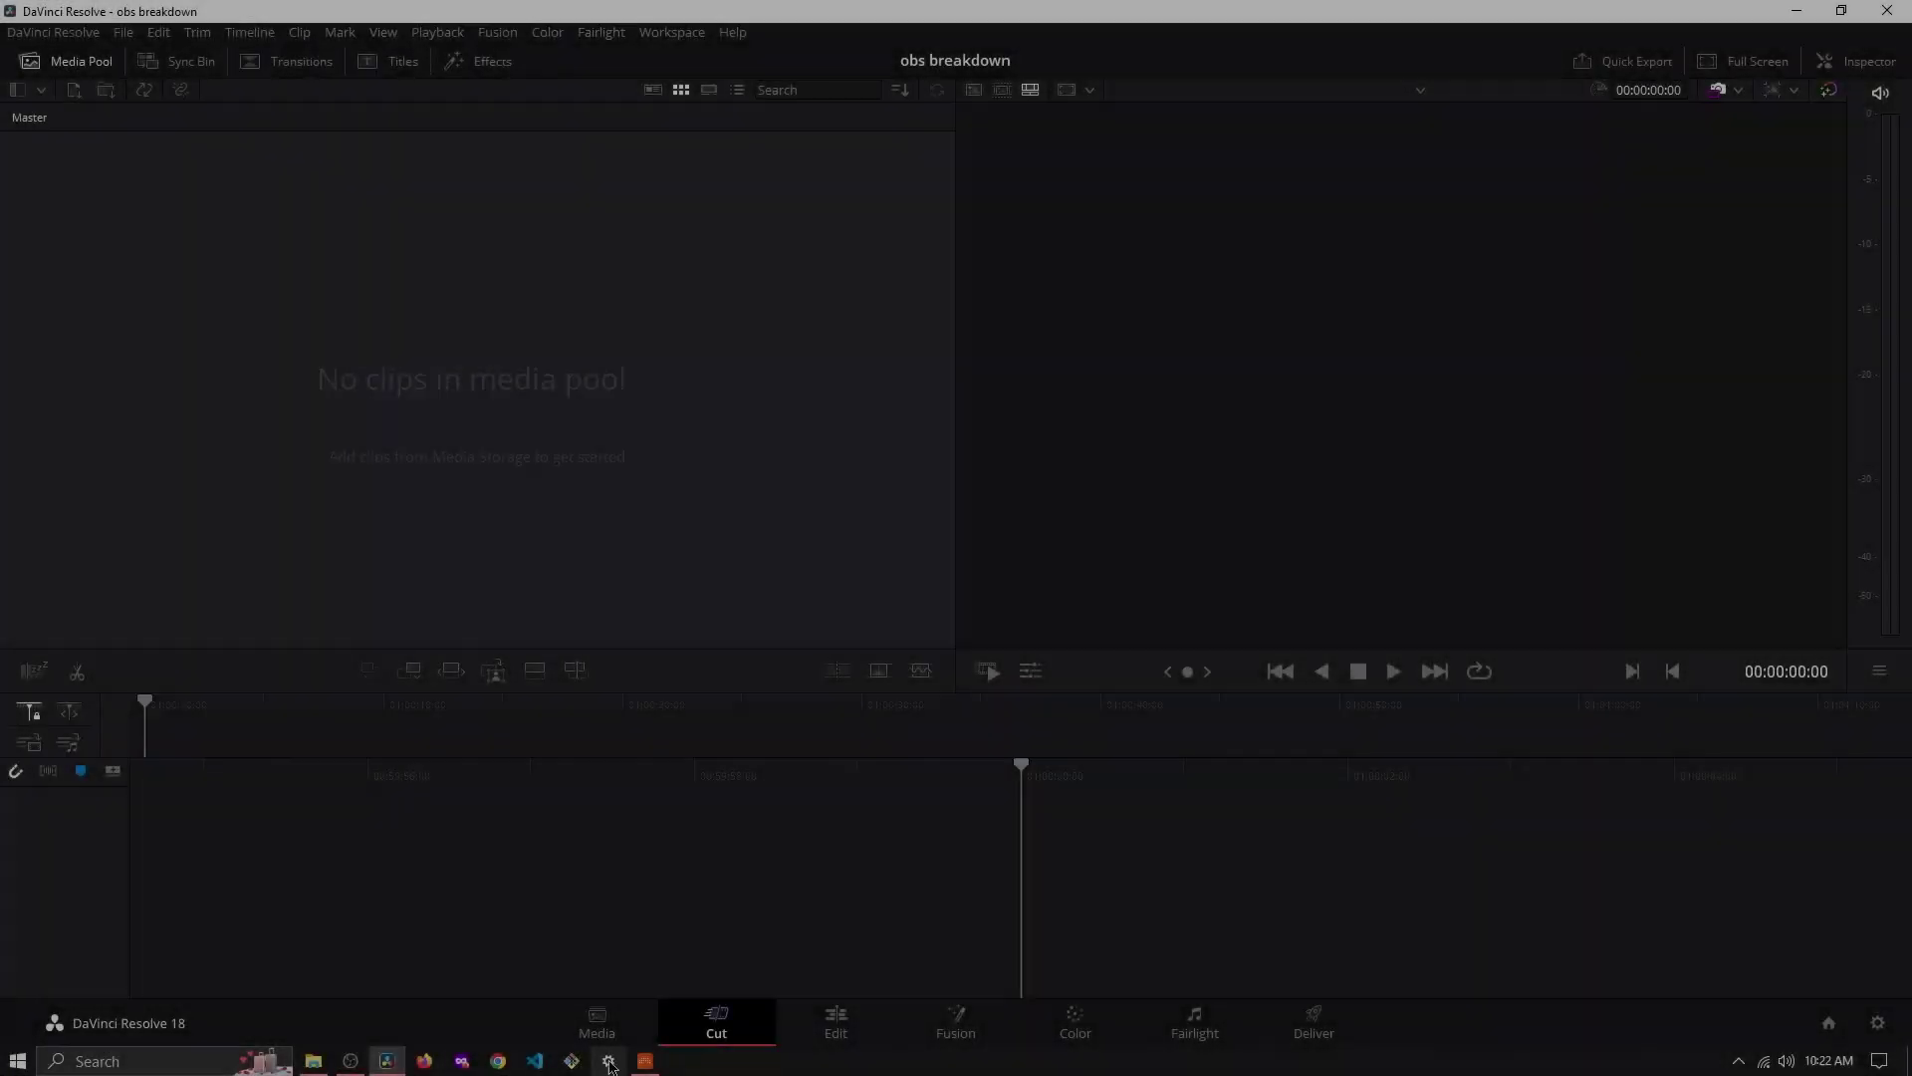
- Switch to the Edit page and check the 1920 x 1080, 24 fps settings without changing them
{"action": "left_click", "coordinate": [819, 1036]}
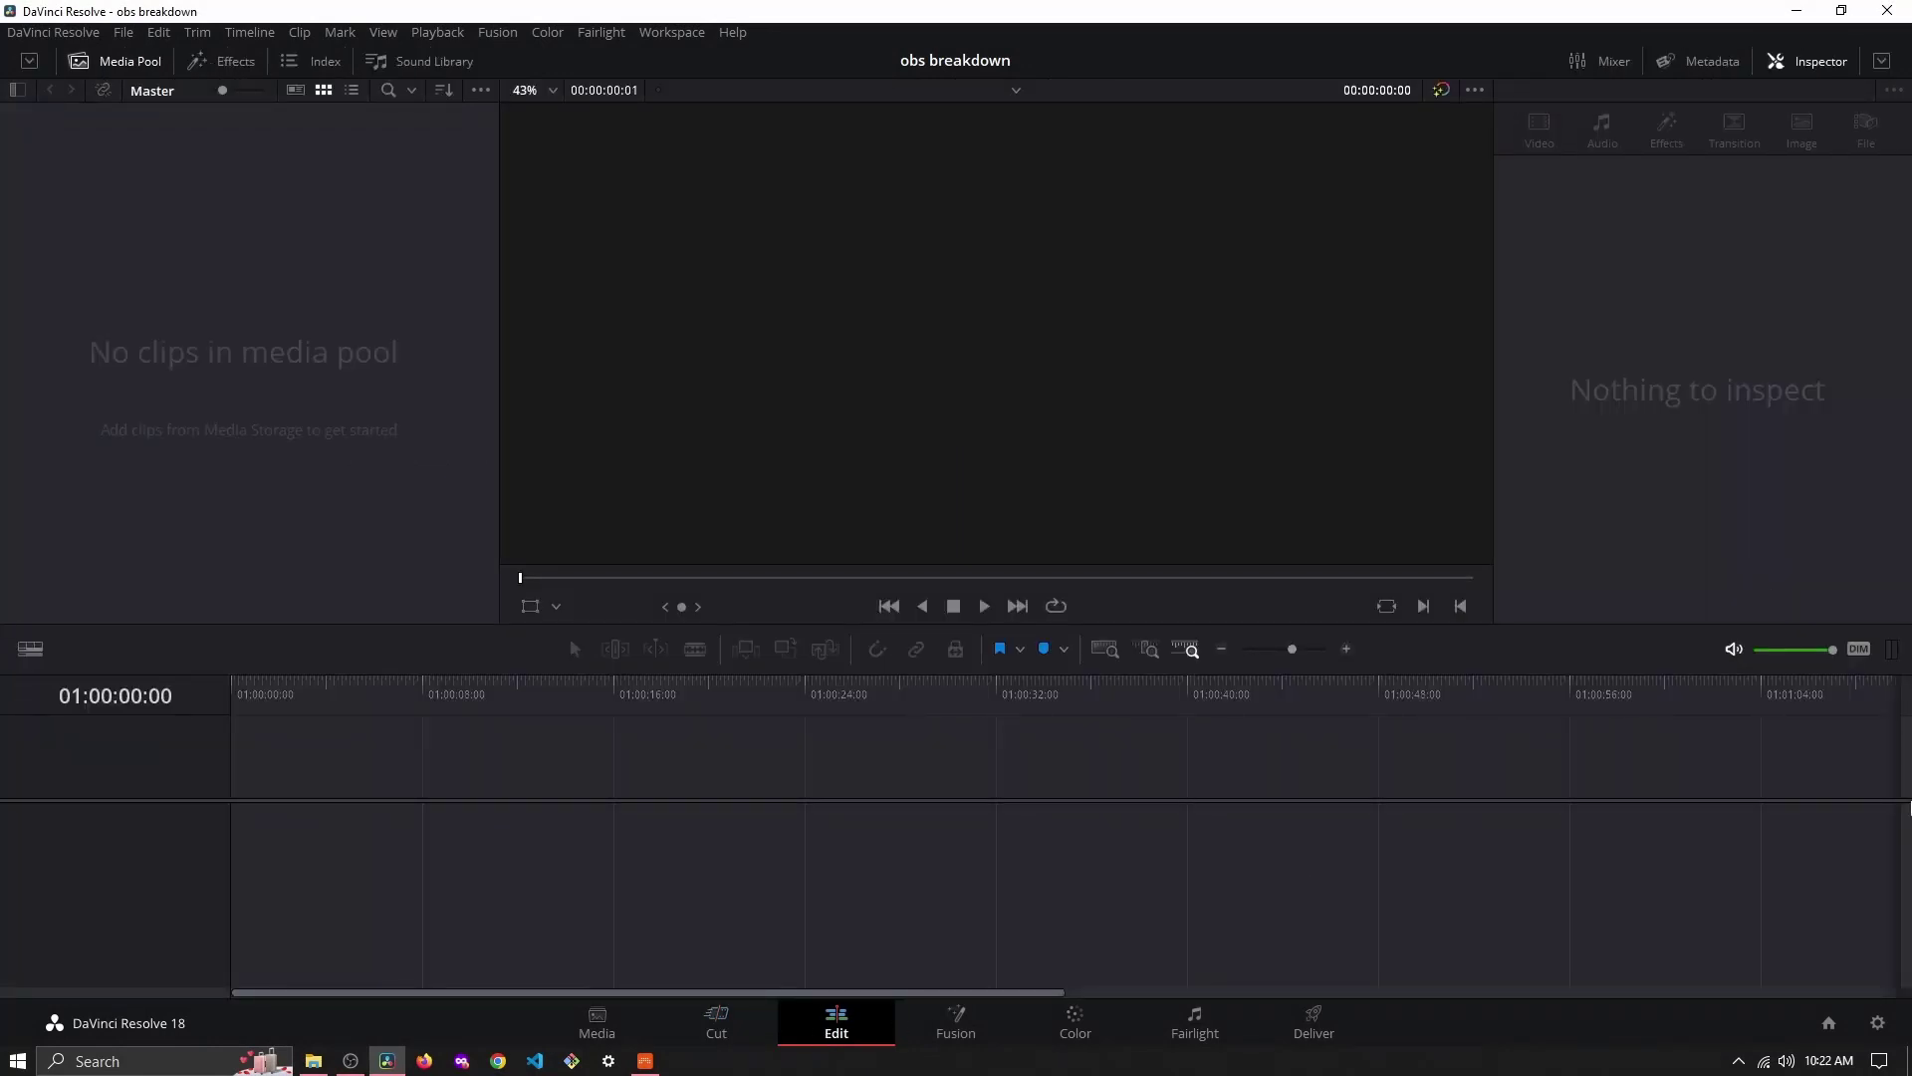
{"action": "left_click", "coordinate": [1878, 1024]}
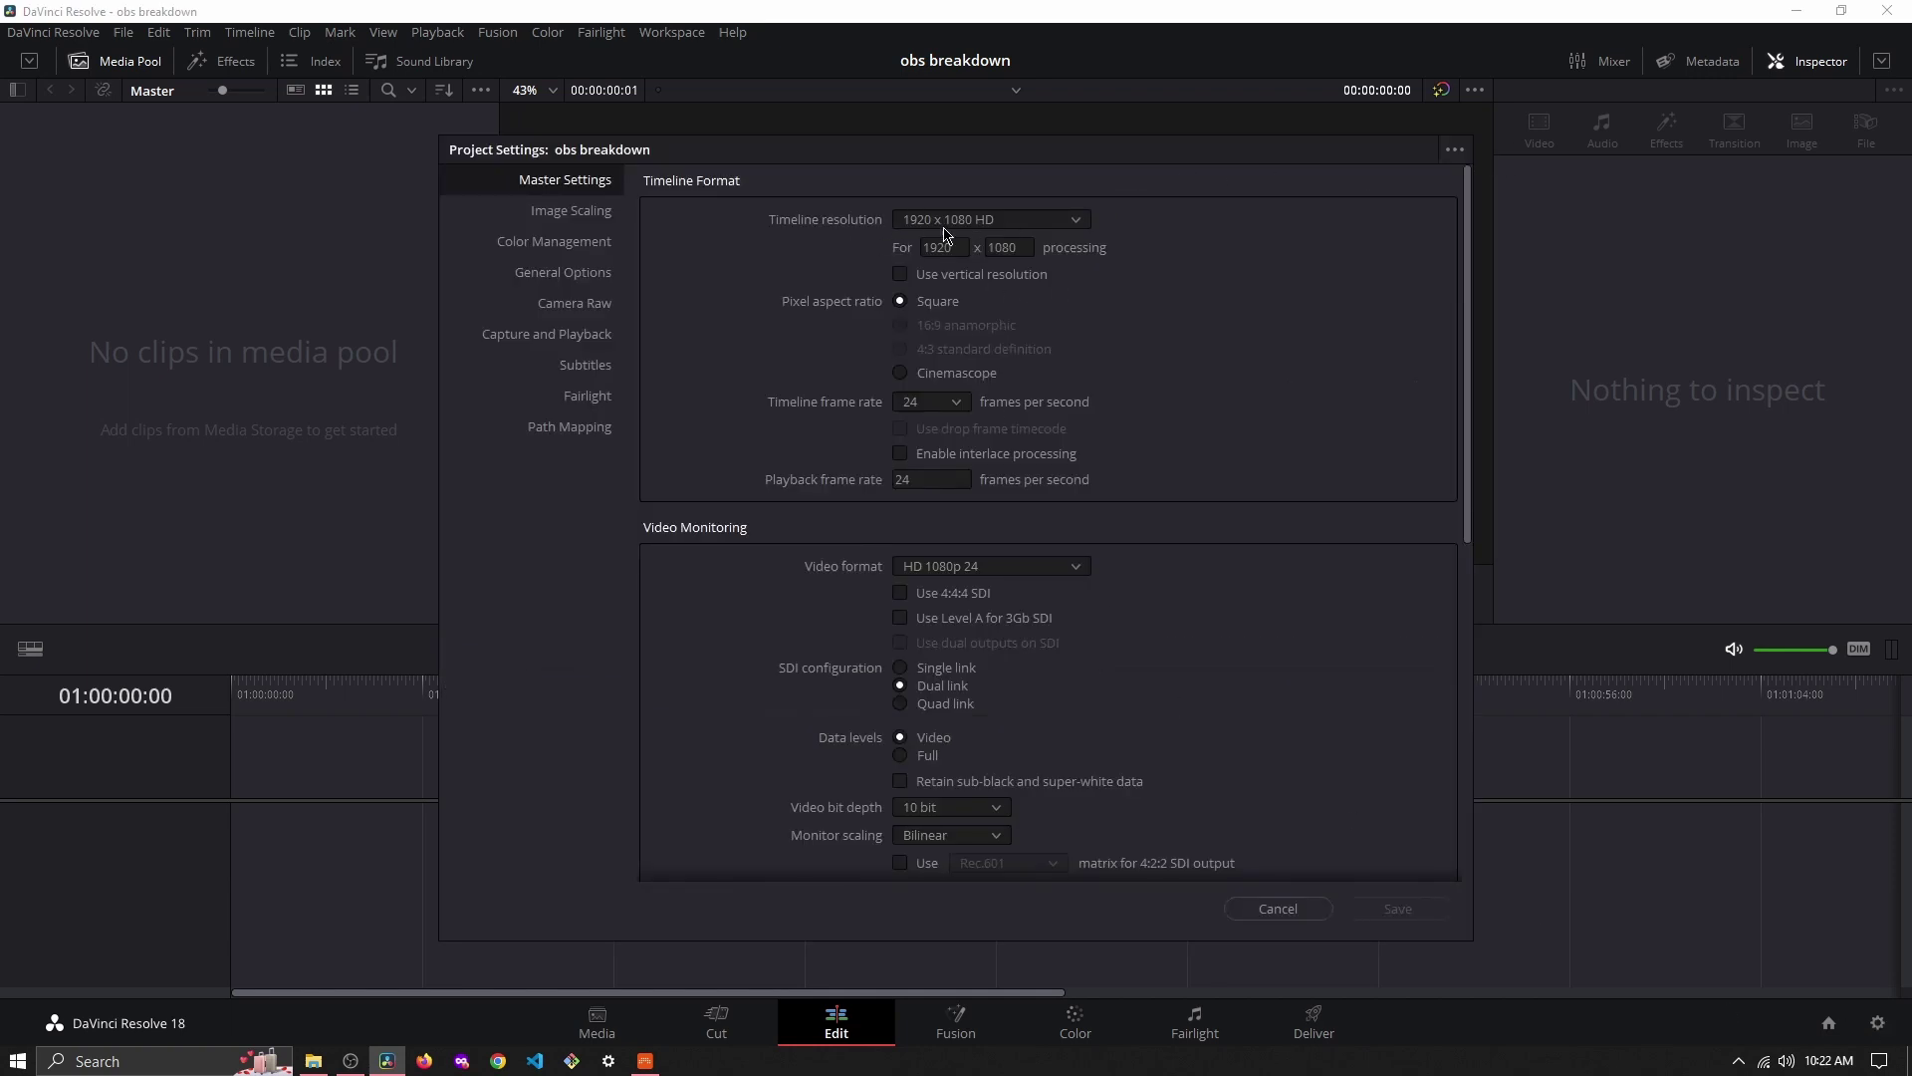
{"action": "left_click", "coordinate": [1304, 902]}
- Import To Edit into the media pool, switching the project to its 30 fps rate, and close Explorer
{"action": "left_click", "coordinate": [314, 1060]}
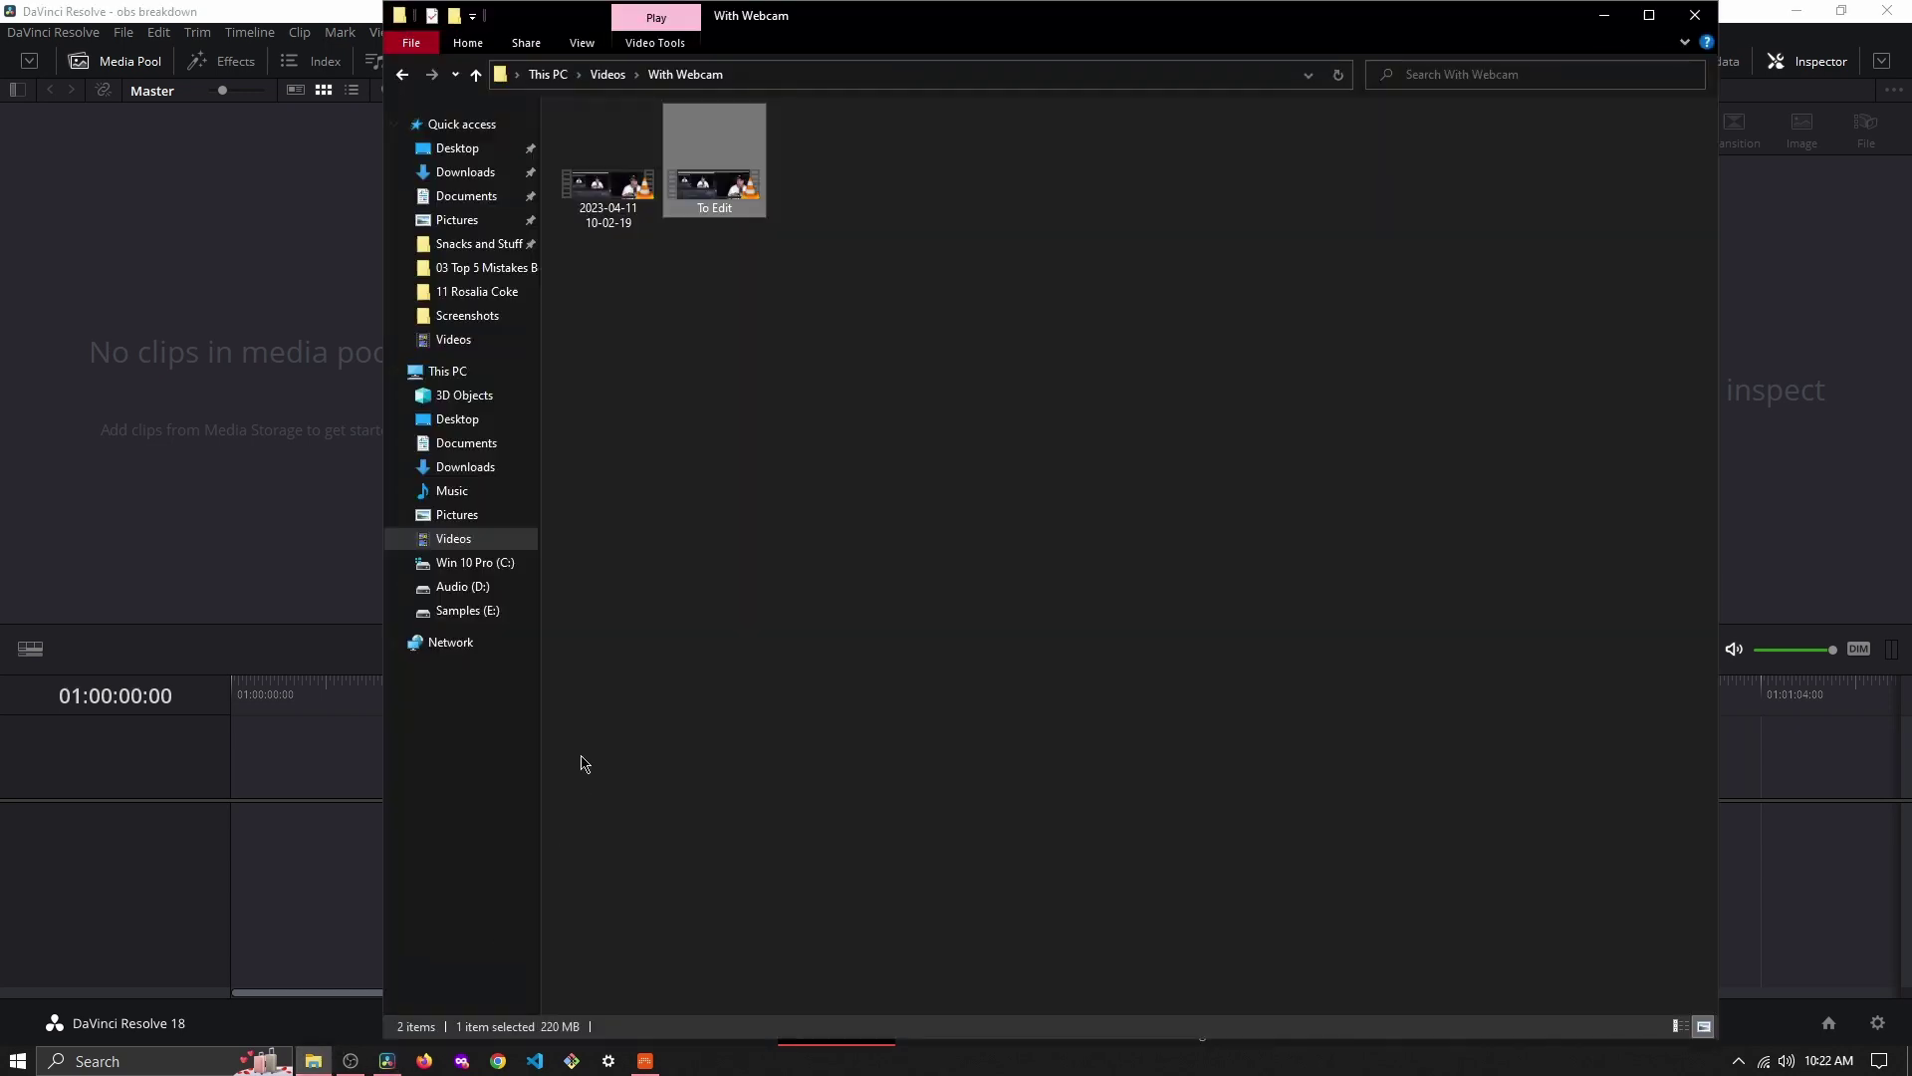
{"action": "left_click_drag", "start_coordinate": [749, 172], "coordinate": [257, 428]}
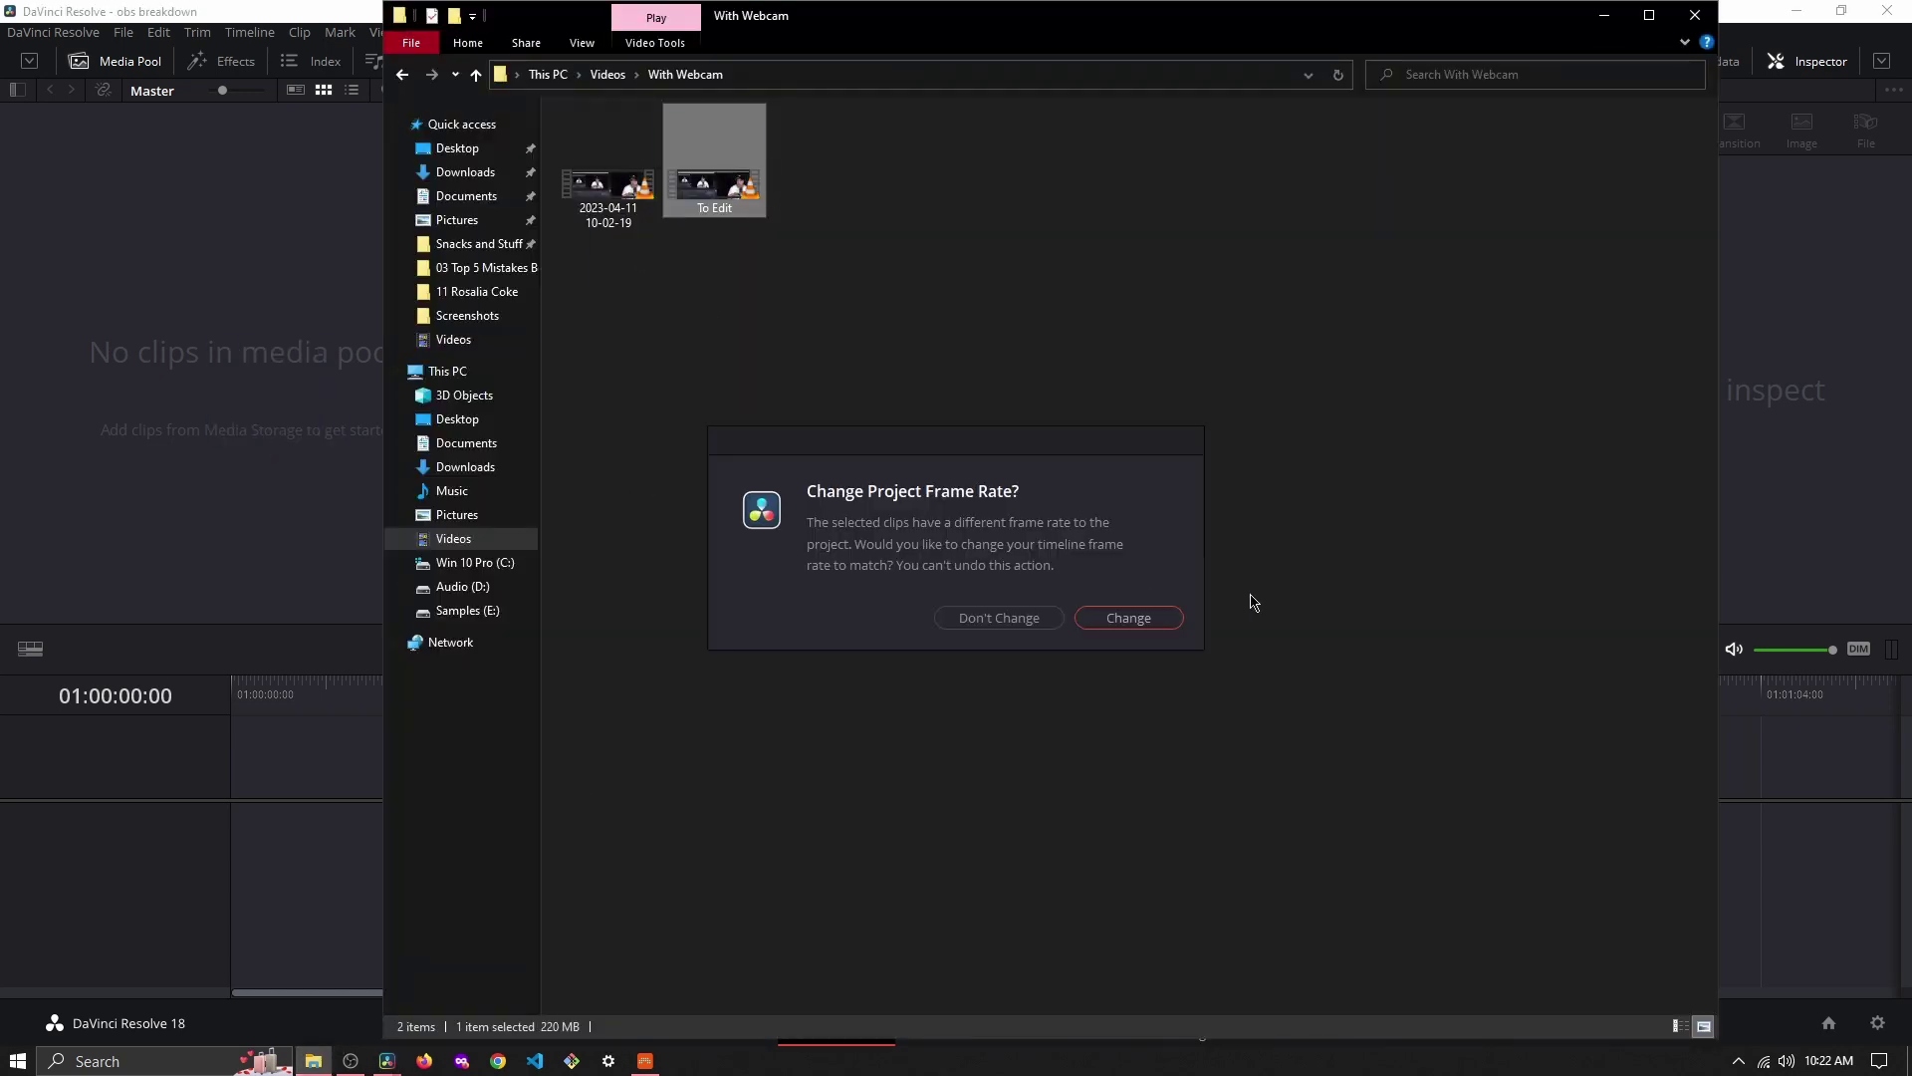
{"action": "left_click", "coordinate": [1131, 618]}
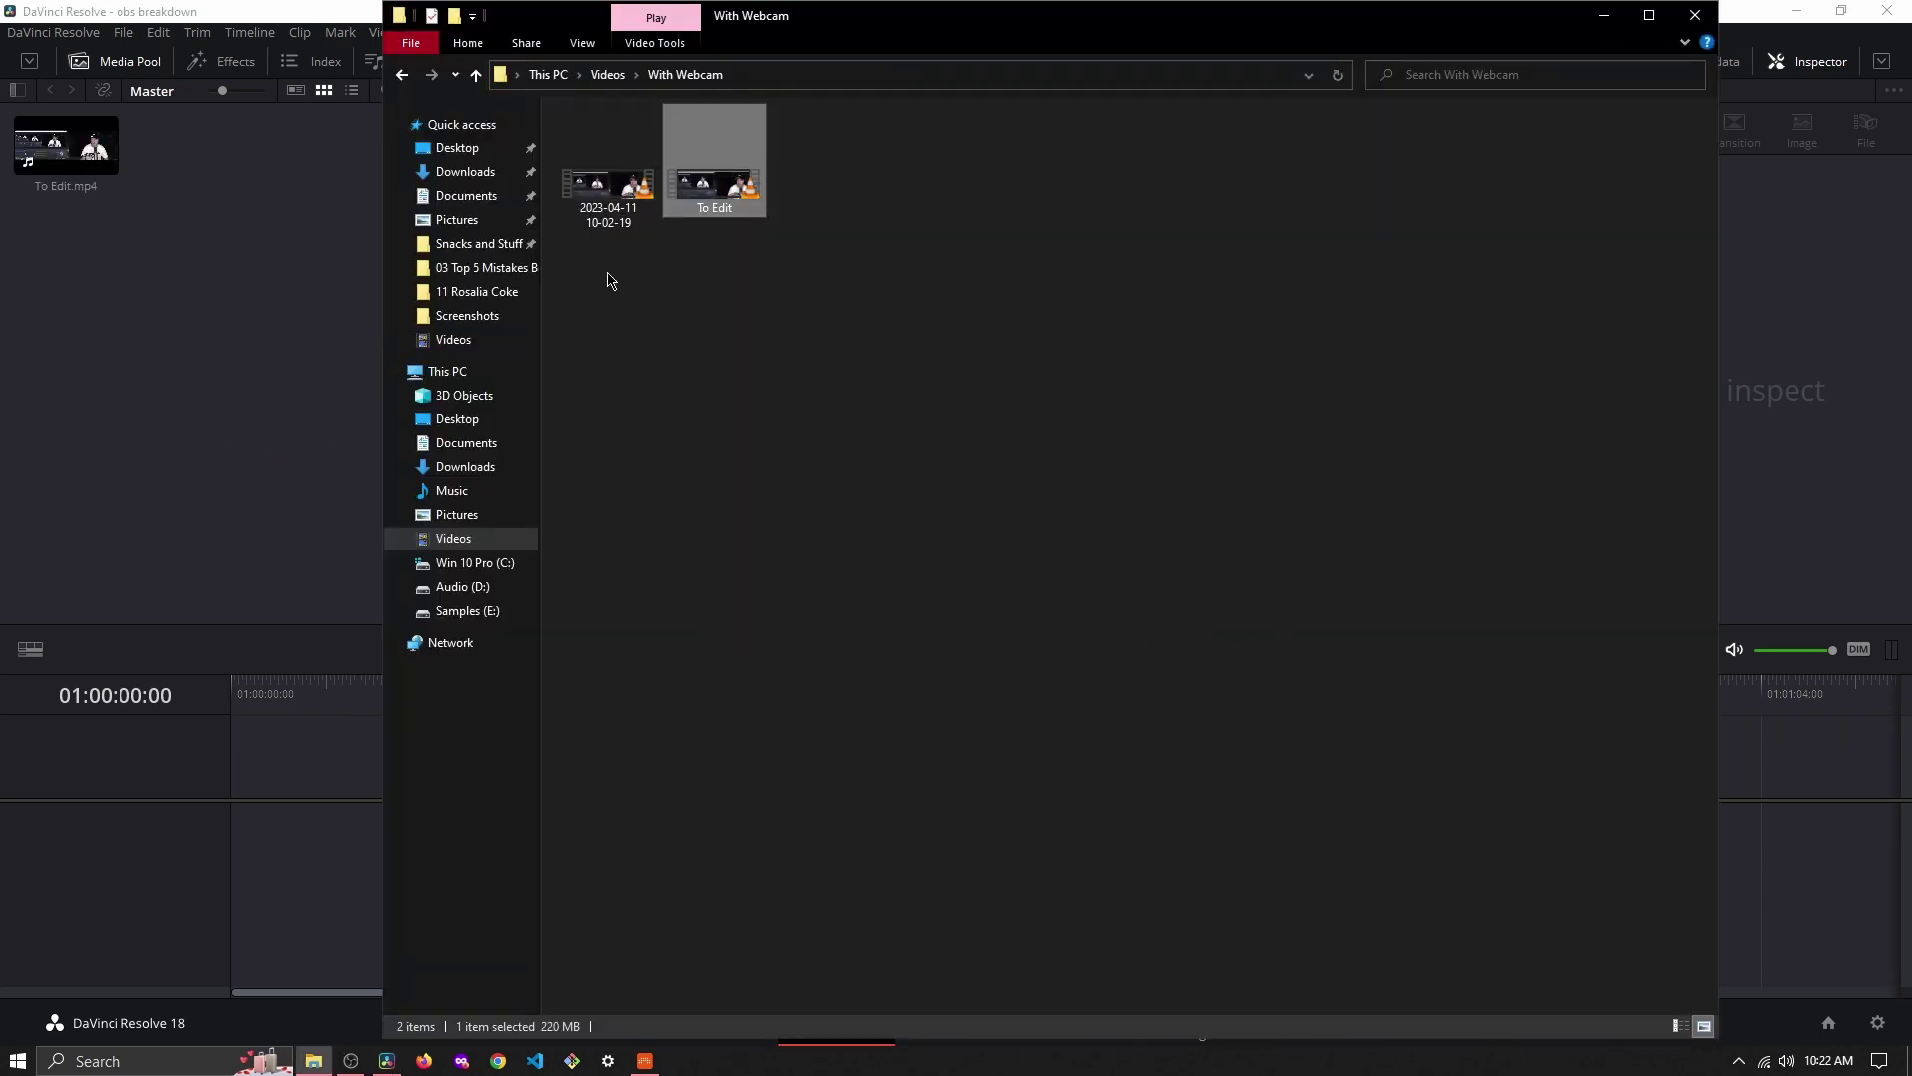
{"action": "left_click", "coordinate": [1696, 15]}
{"action": "left_click", "coordinate": [1879, 1025]}
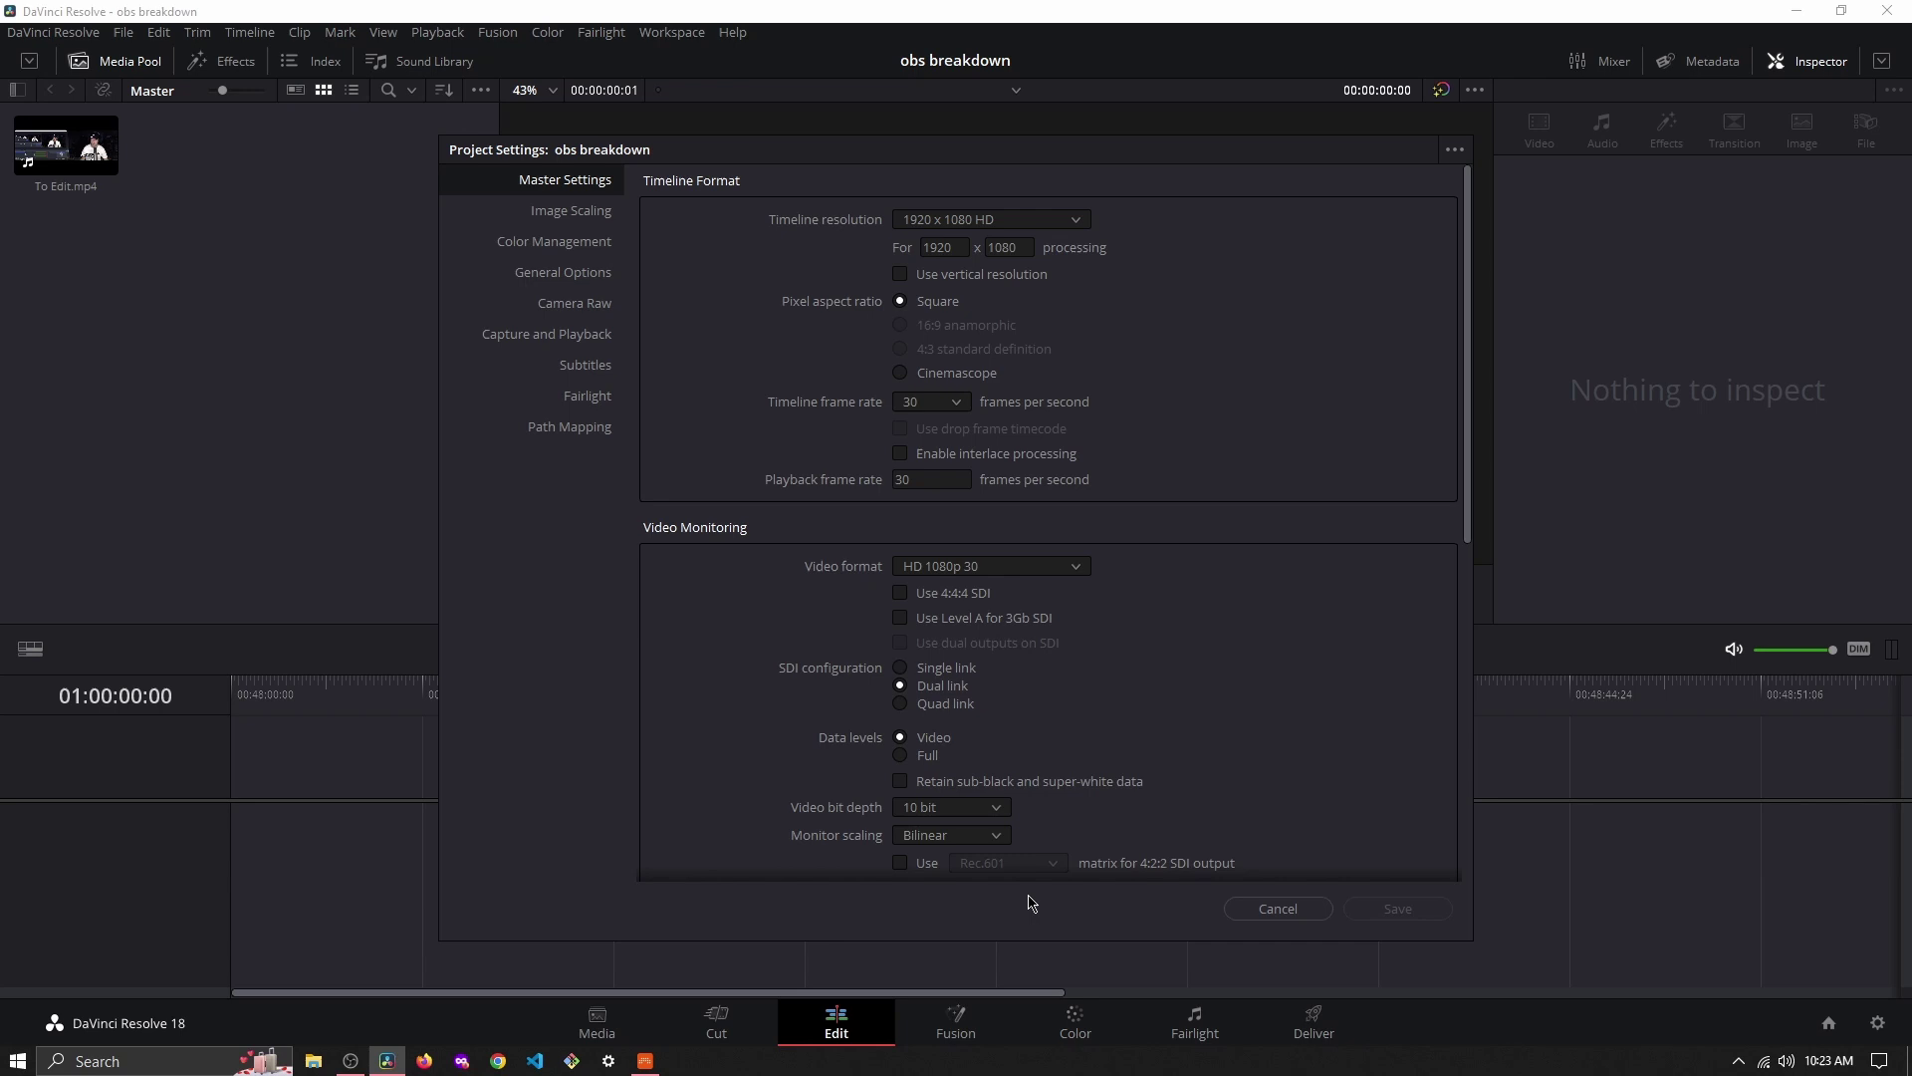
{"action": "left_click", "coordinate": [1279, 908]}
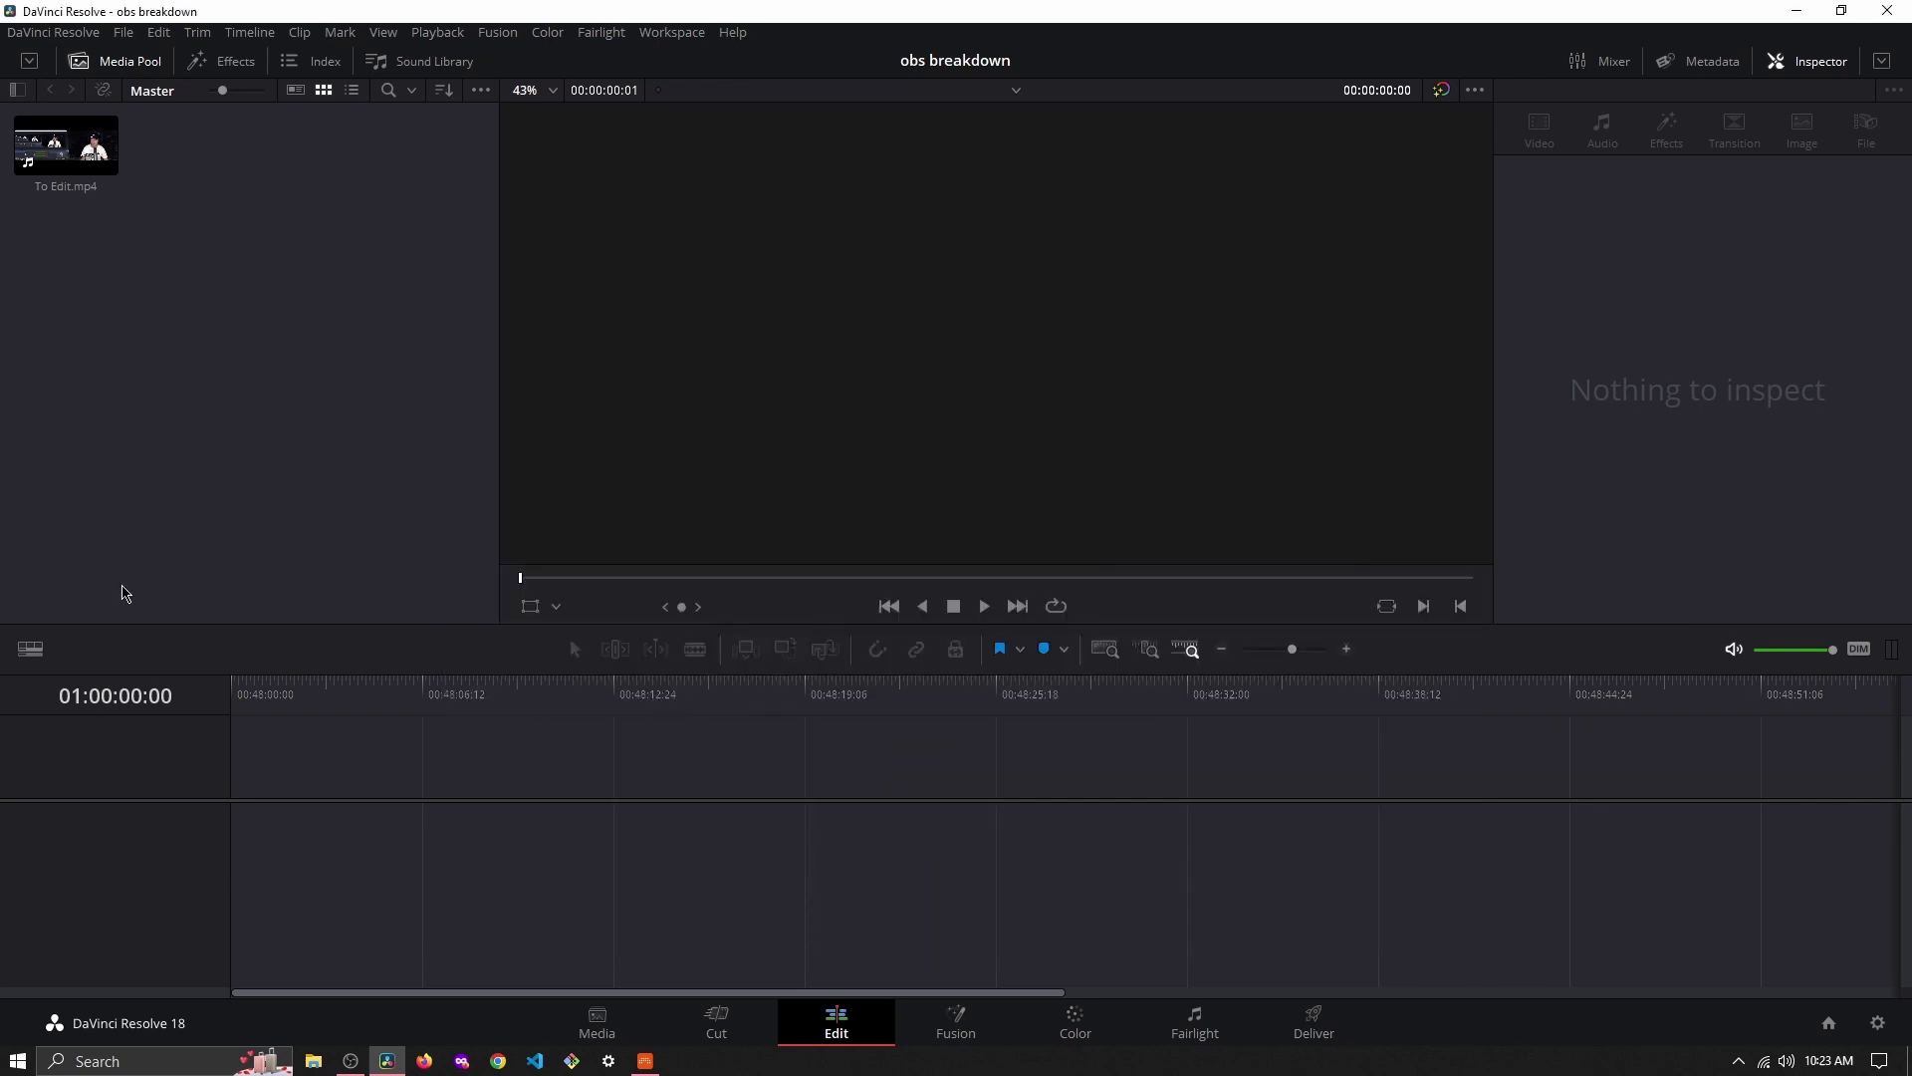
- Drop To Edit.mp4 onto a new Timeline 1, zoom out, and expand Cropping in the Inspector
{"action": "left_click_drag", "start_coordinate": [67, 150], "coordinate": [244, 877]}
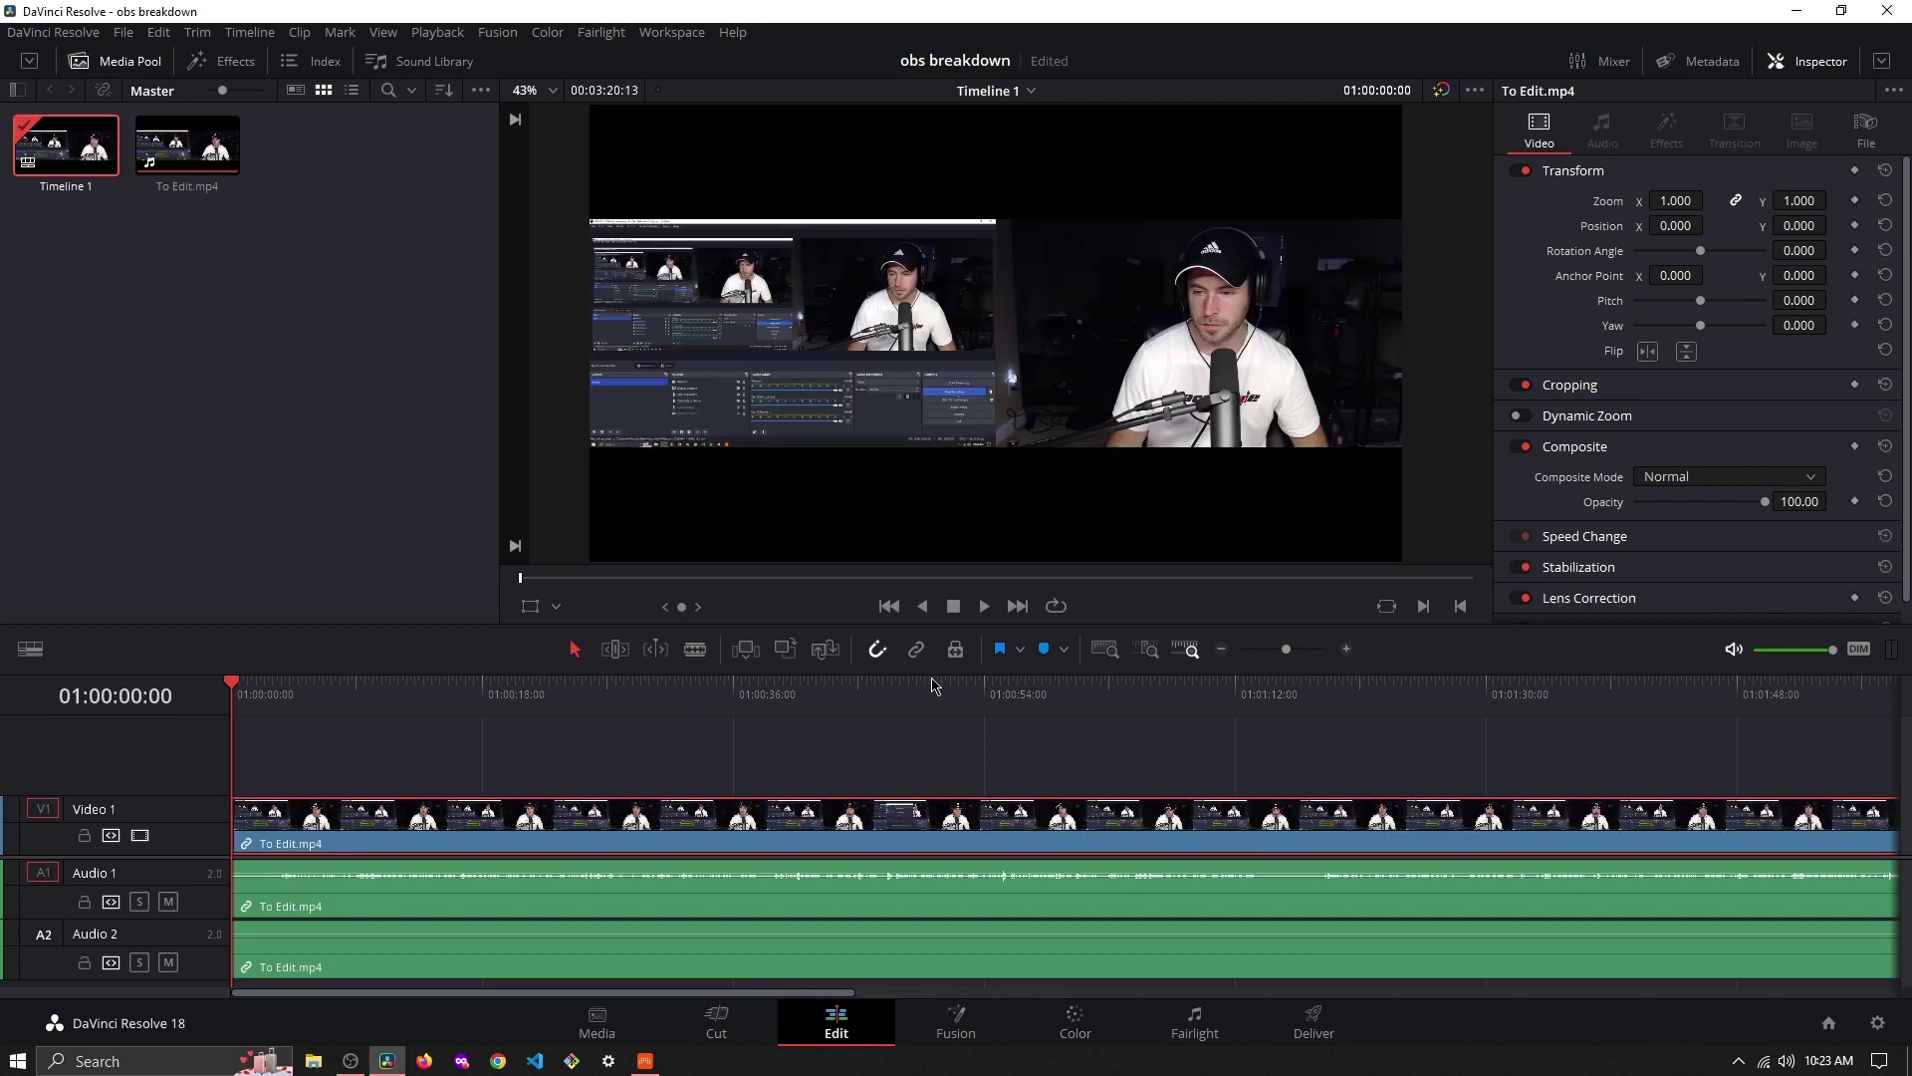
{"action": "left_click", "coordinate": [812, 711]}
{"action": "left_click", "coordinate": [825, 715]}
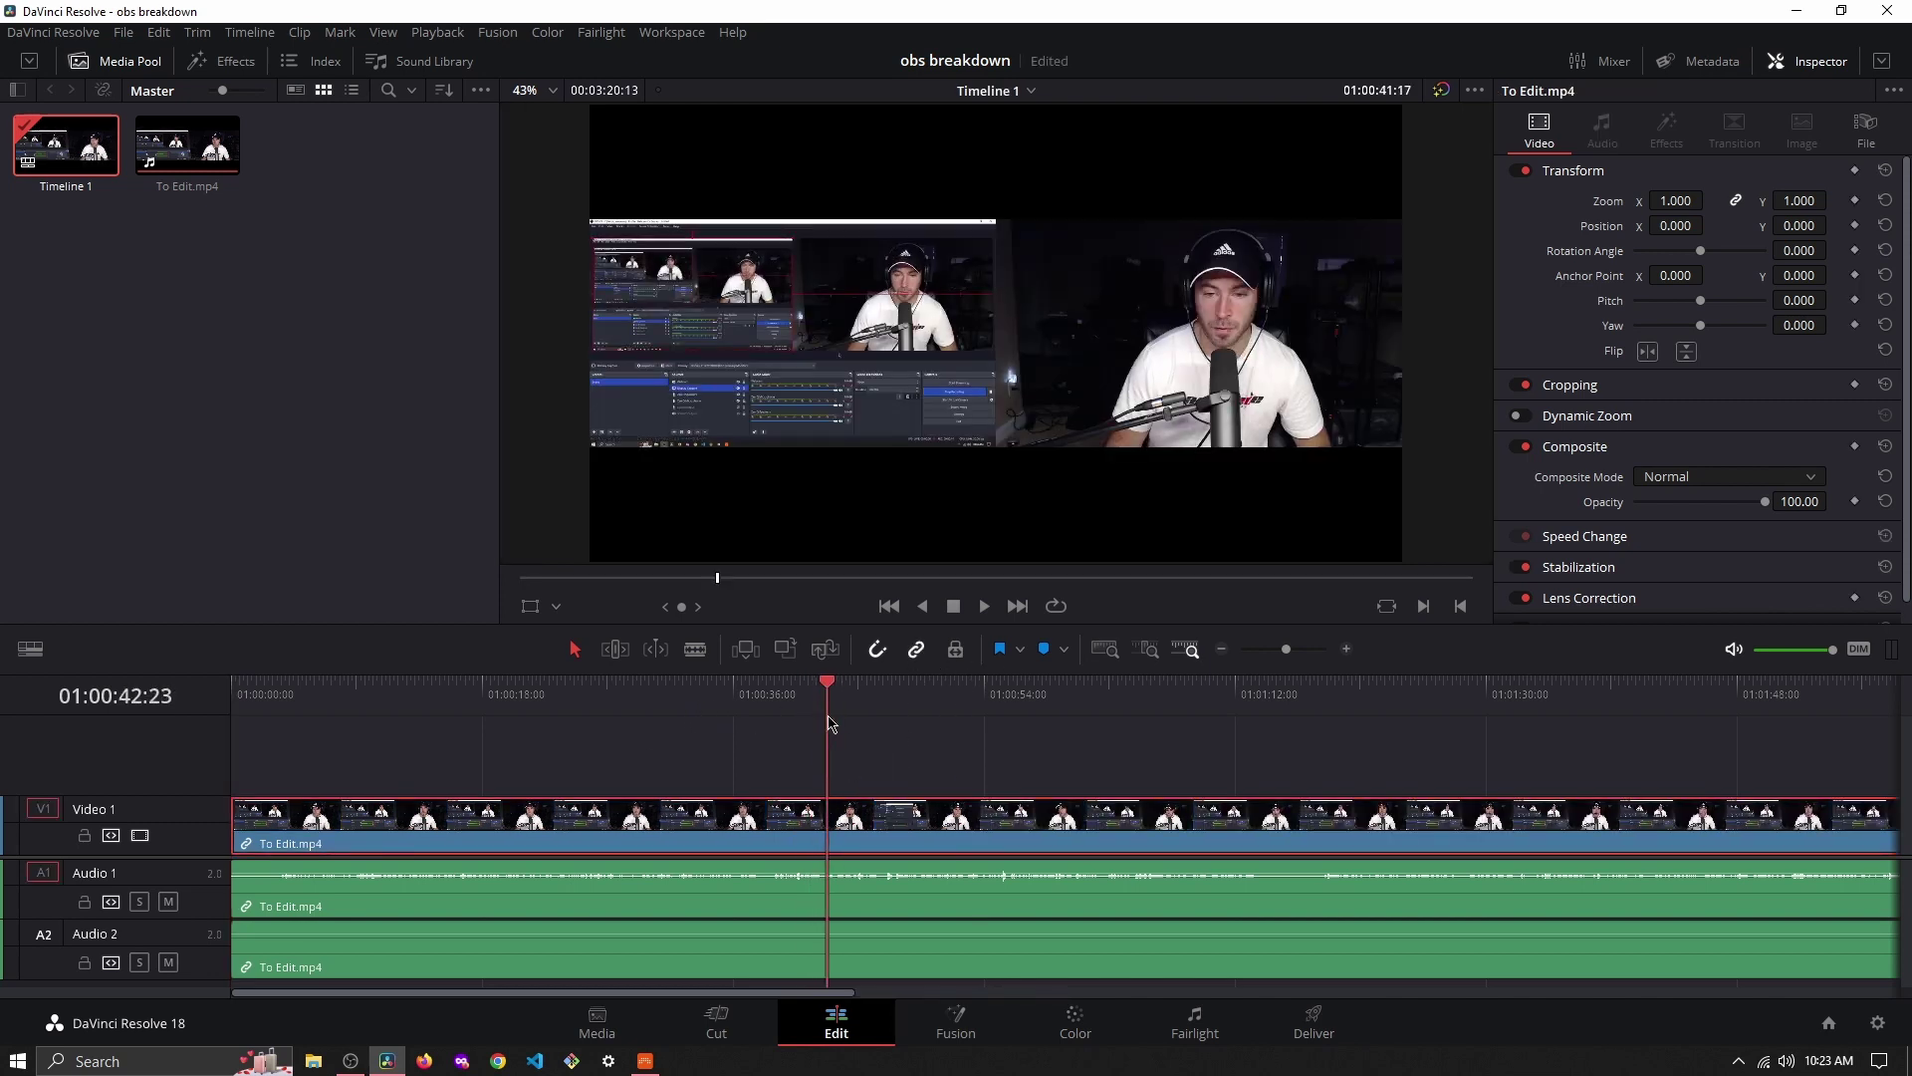
{"action": "left_click", "coordinate": [1222, 650]}
{"action": "left_click", "coordinate": [1223, 652]}
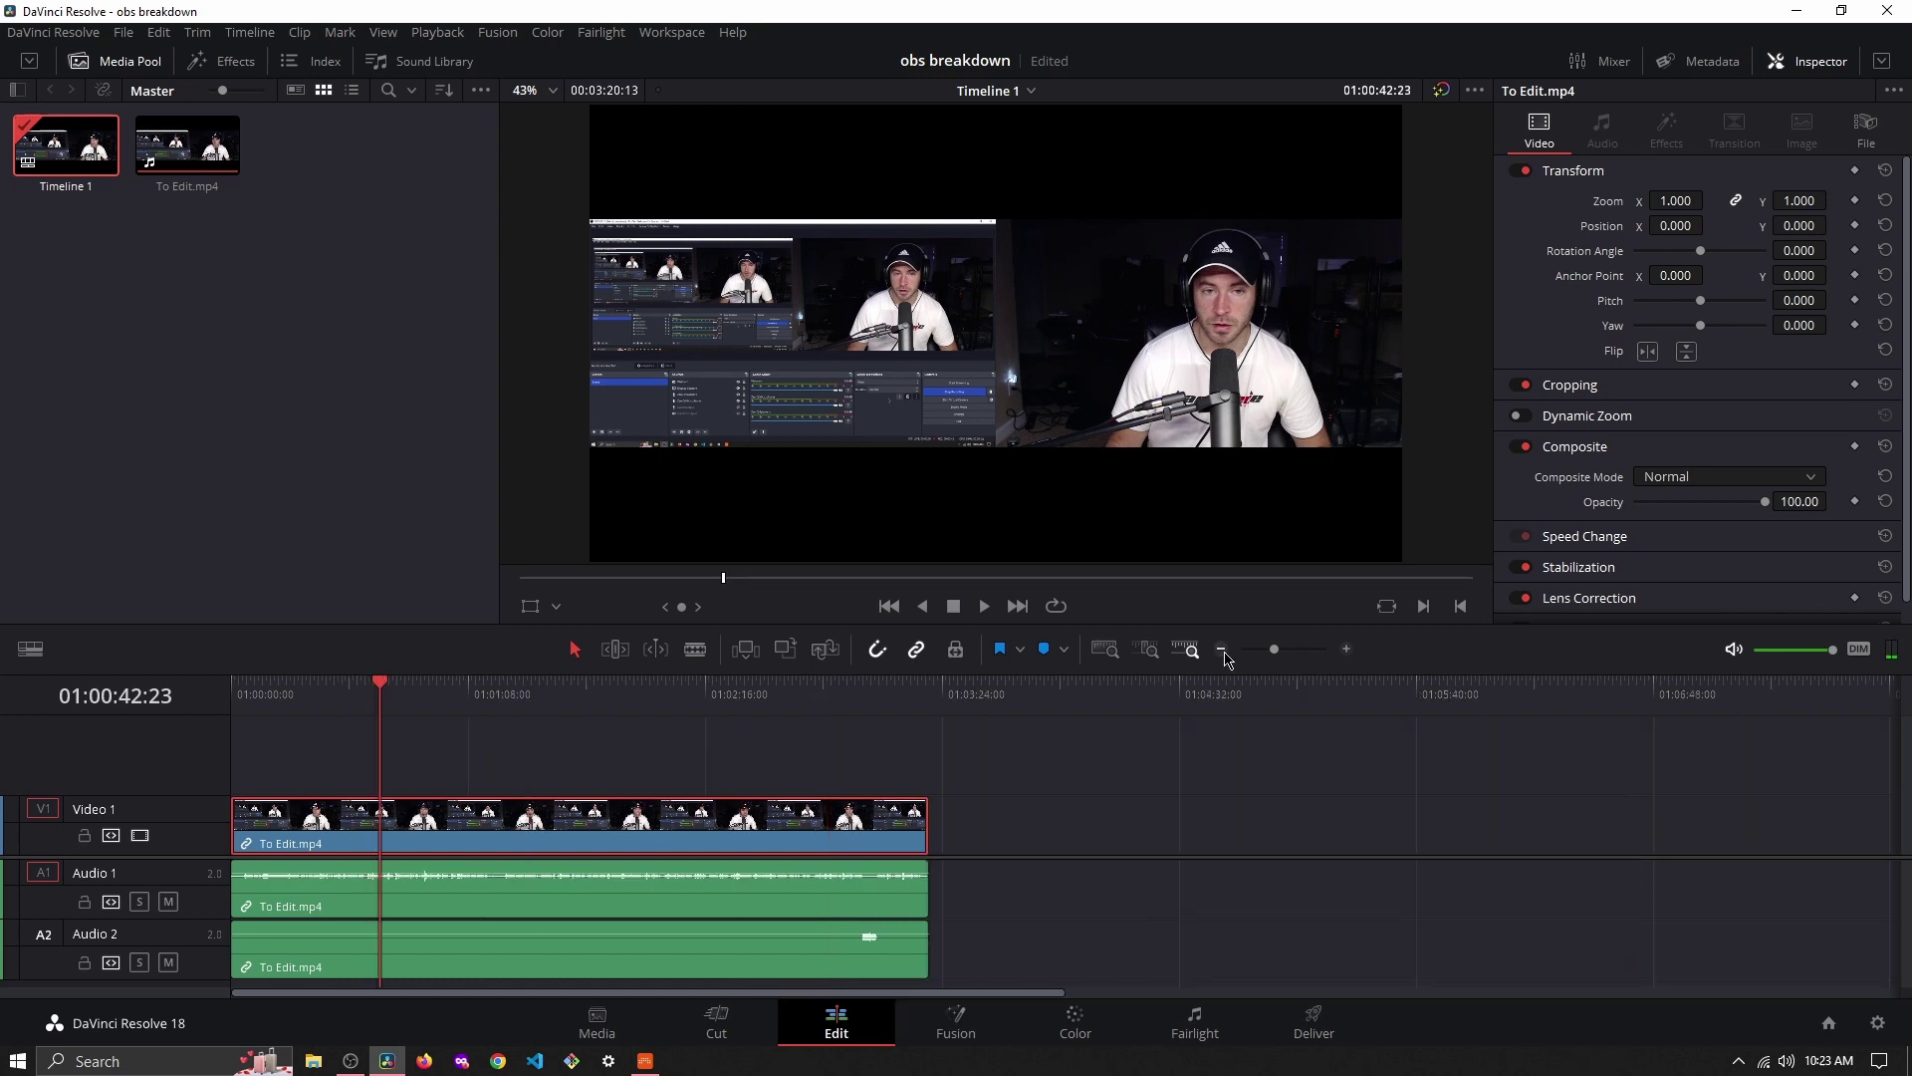
{"action": "left_click", "coordinate": [1604, 388]}
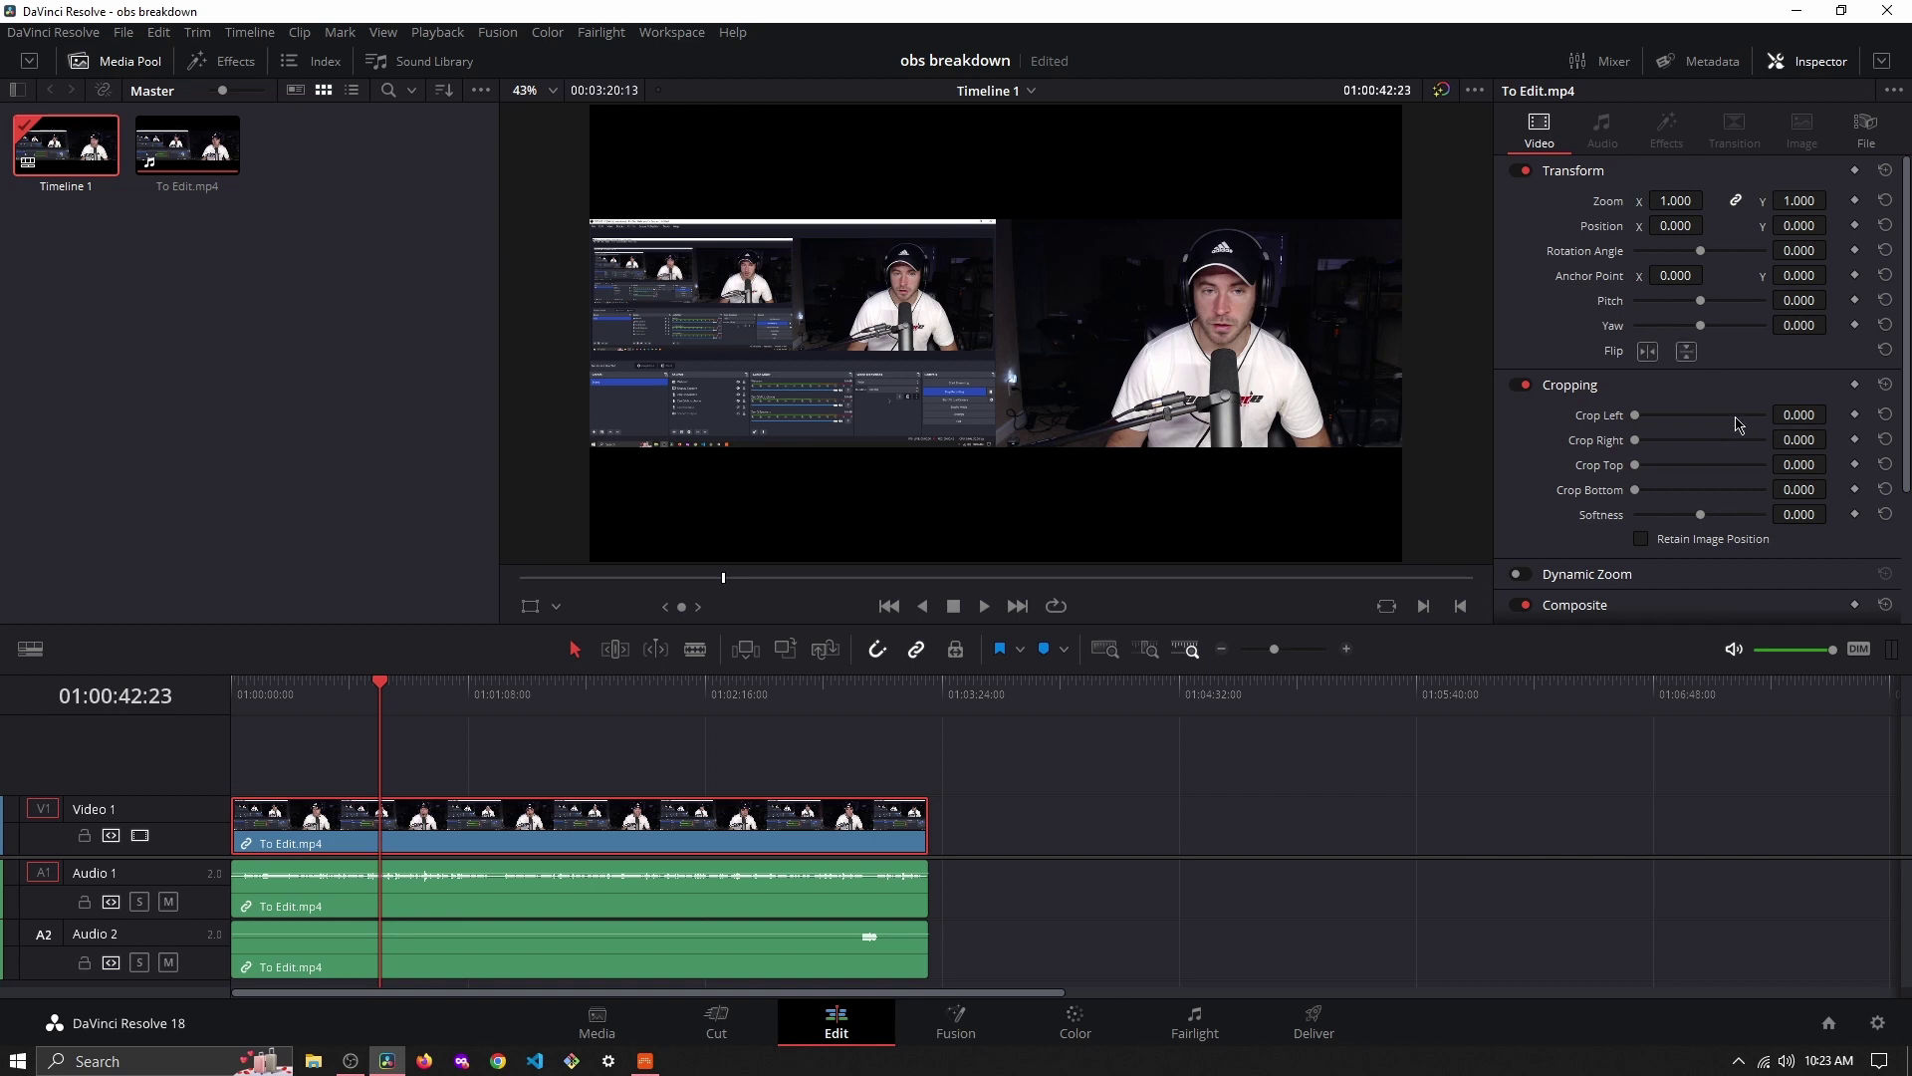
- Set the clip's Crop Right to 960 and save the project
{"action": "left_click", "coordinate": [1801, 440]}
{"action": "type", "text": "960"}
{"action": "key", "text": "Return"}
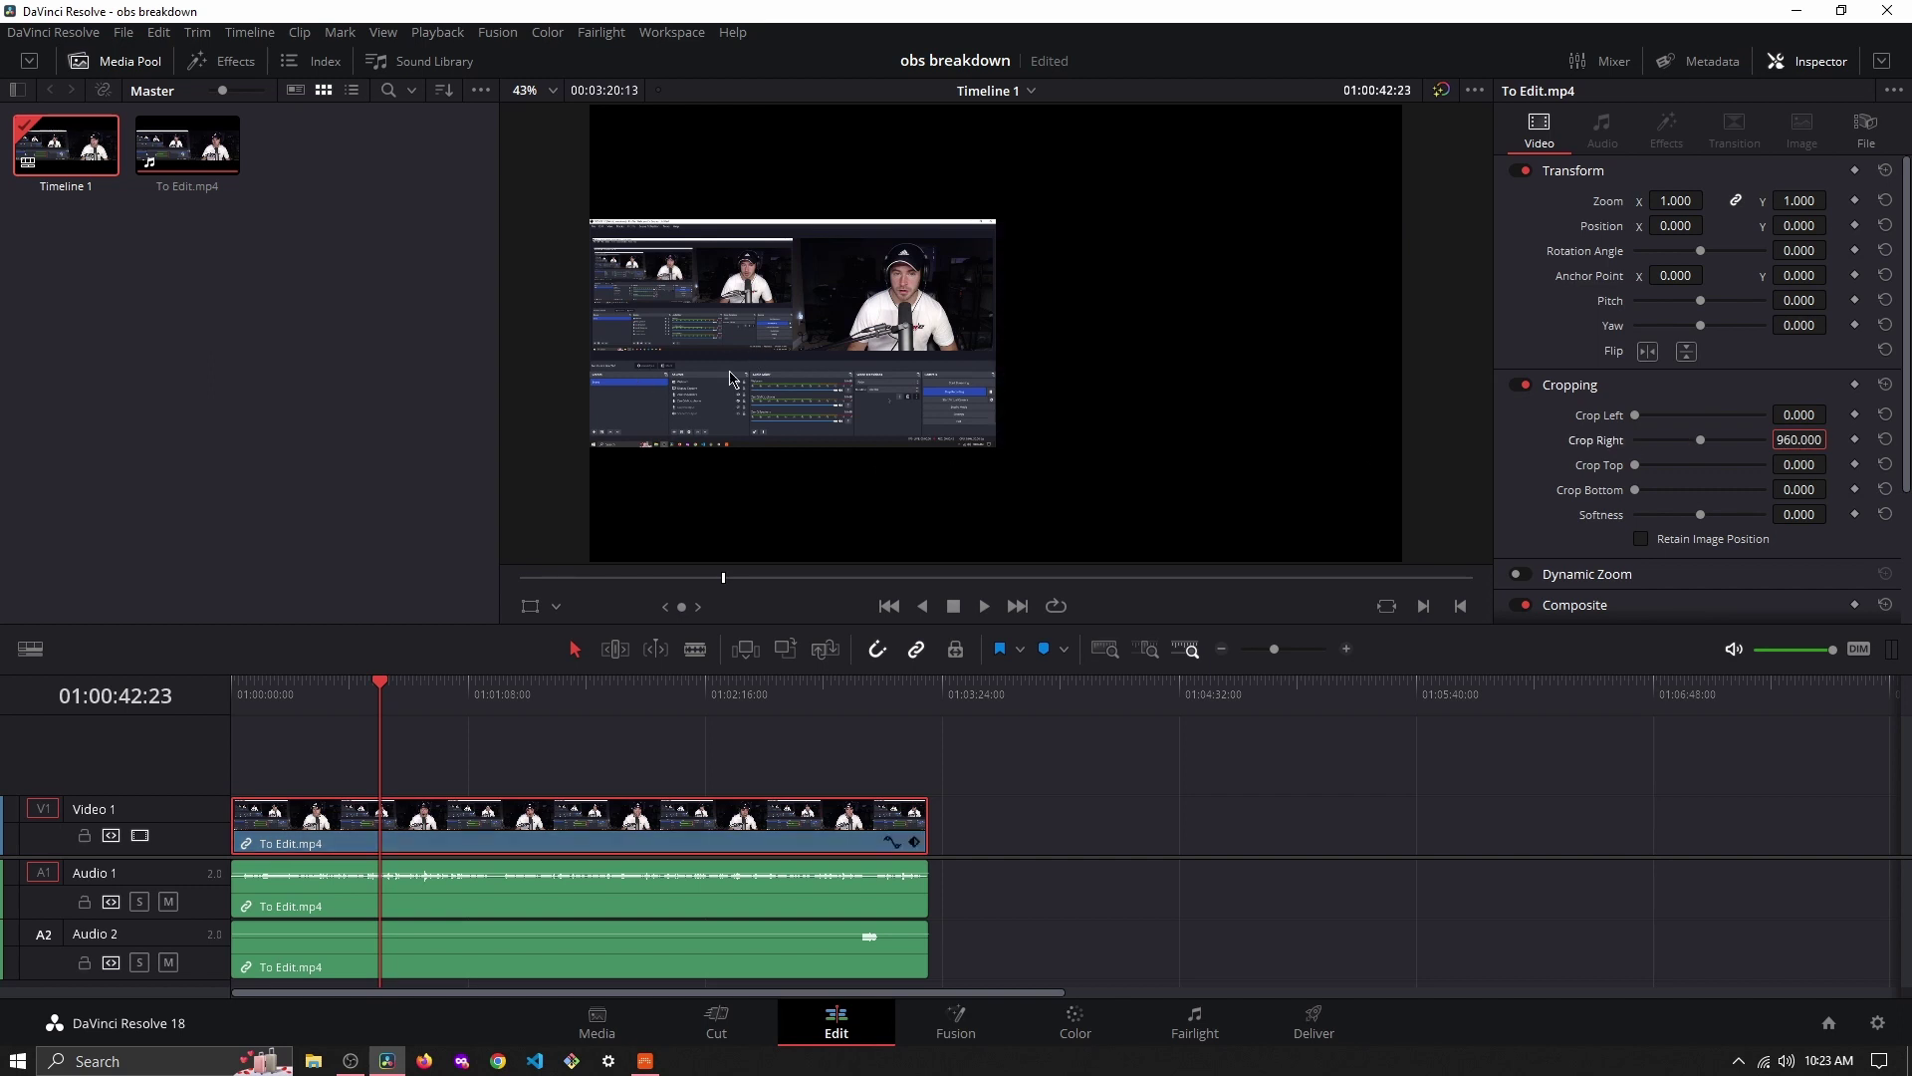
{"action": "key", "text": "ctrl+s"}
- Set the clip's Zoom to 2 and Position X to 960
{"action": "left_click", "coordinate": [1679, 199]}
{"action": "type", "text": "2"}
{"action": "key", "text": "Return"}
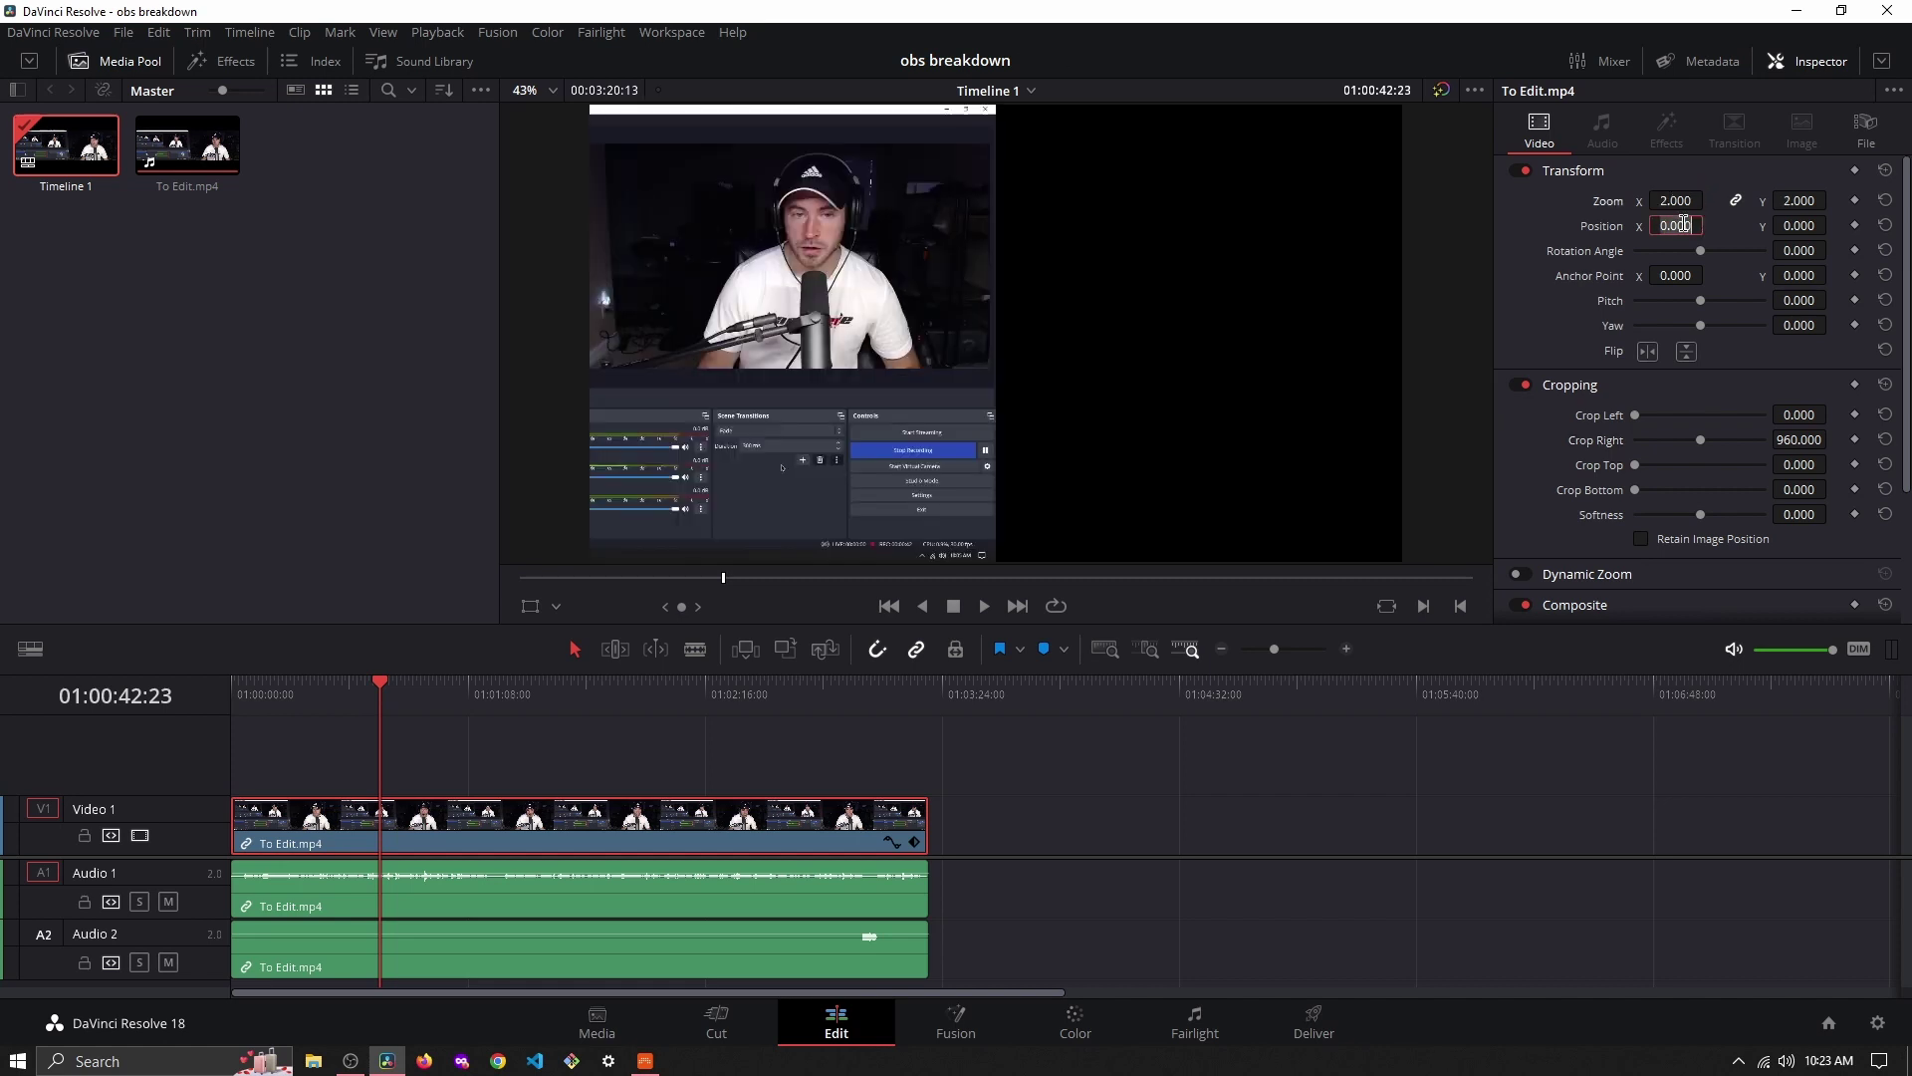
{"action": "type", "text": "960"}
{"action": "key", "text": "Return"}
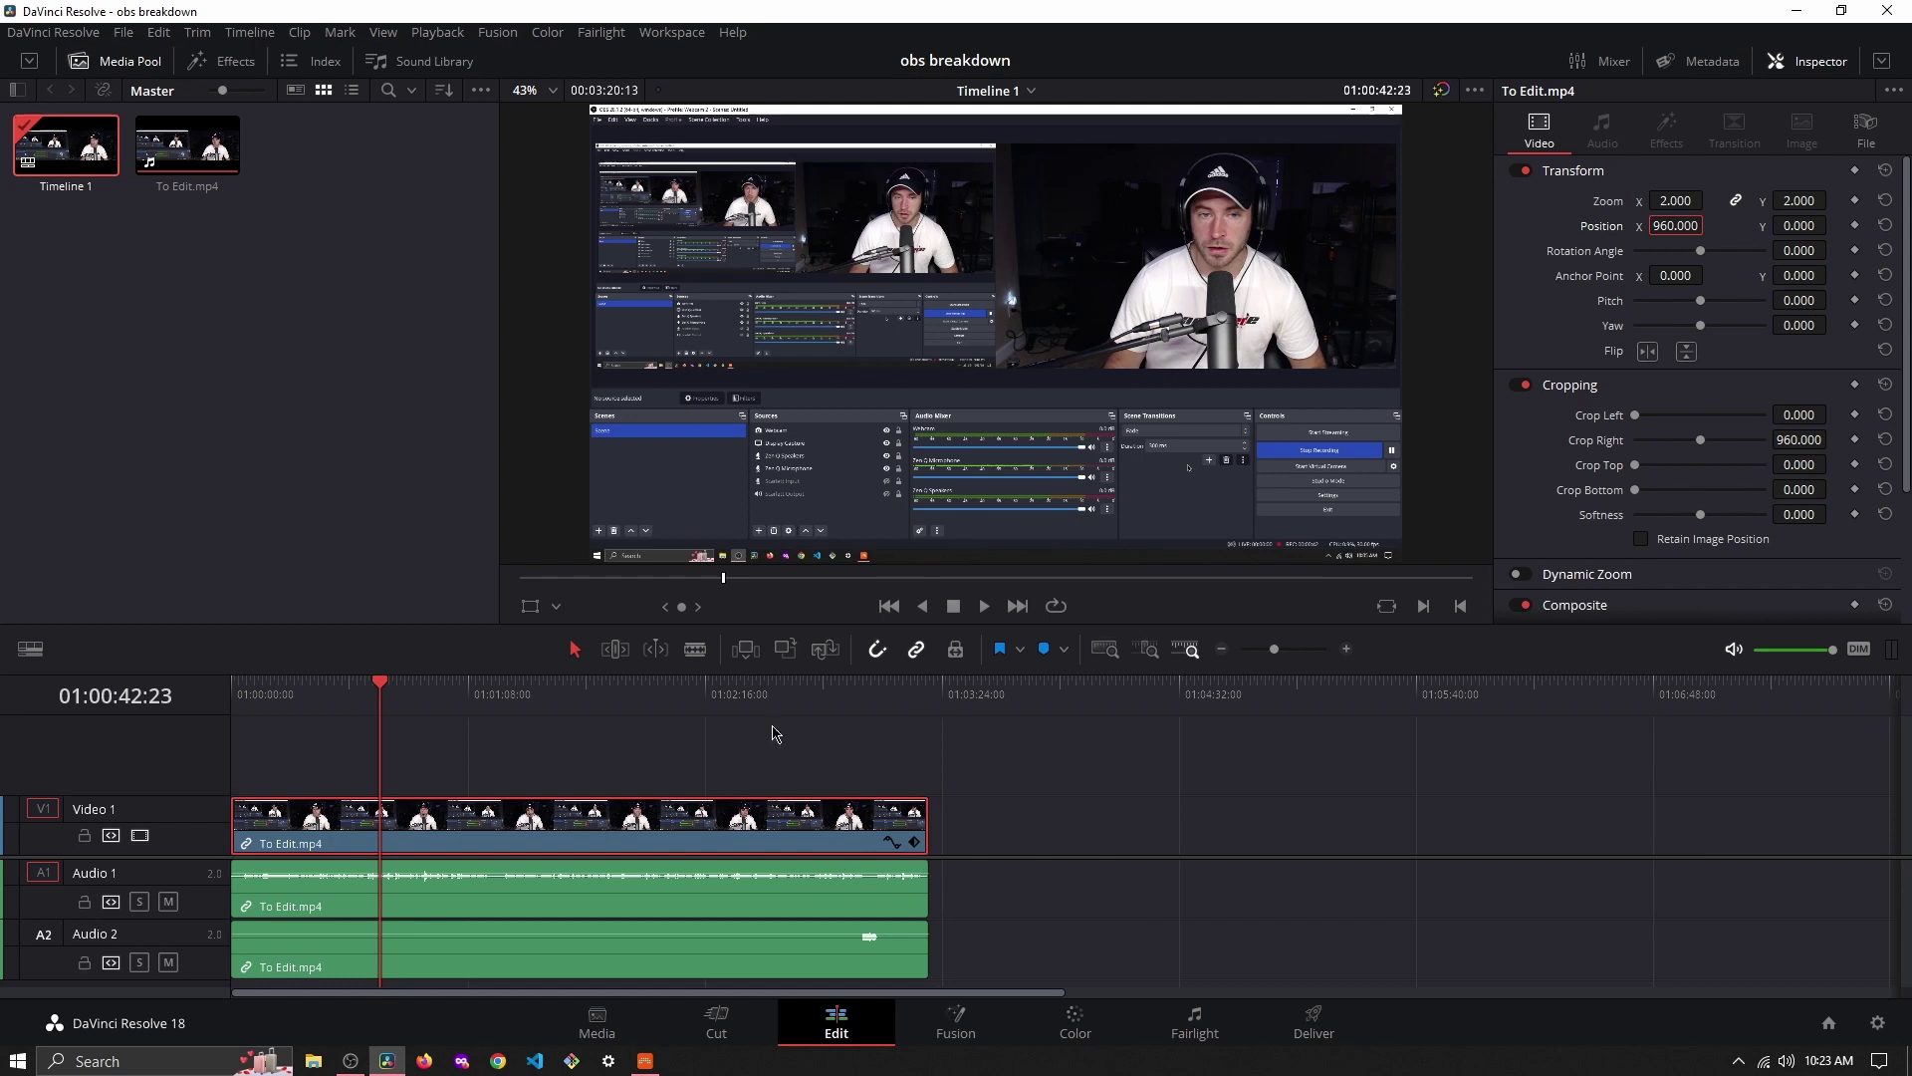
- Scrub and play the timeline to preview the enlarged screen capture
{"action": "left_click", "coordinate": [630, 731]}
{"action": "left_click_drag", "start_coordinate": [683, 700], "coordinate": [628, 717]}
{"action": "key", "text": "space"}
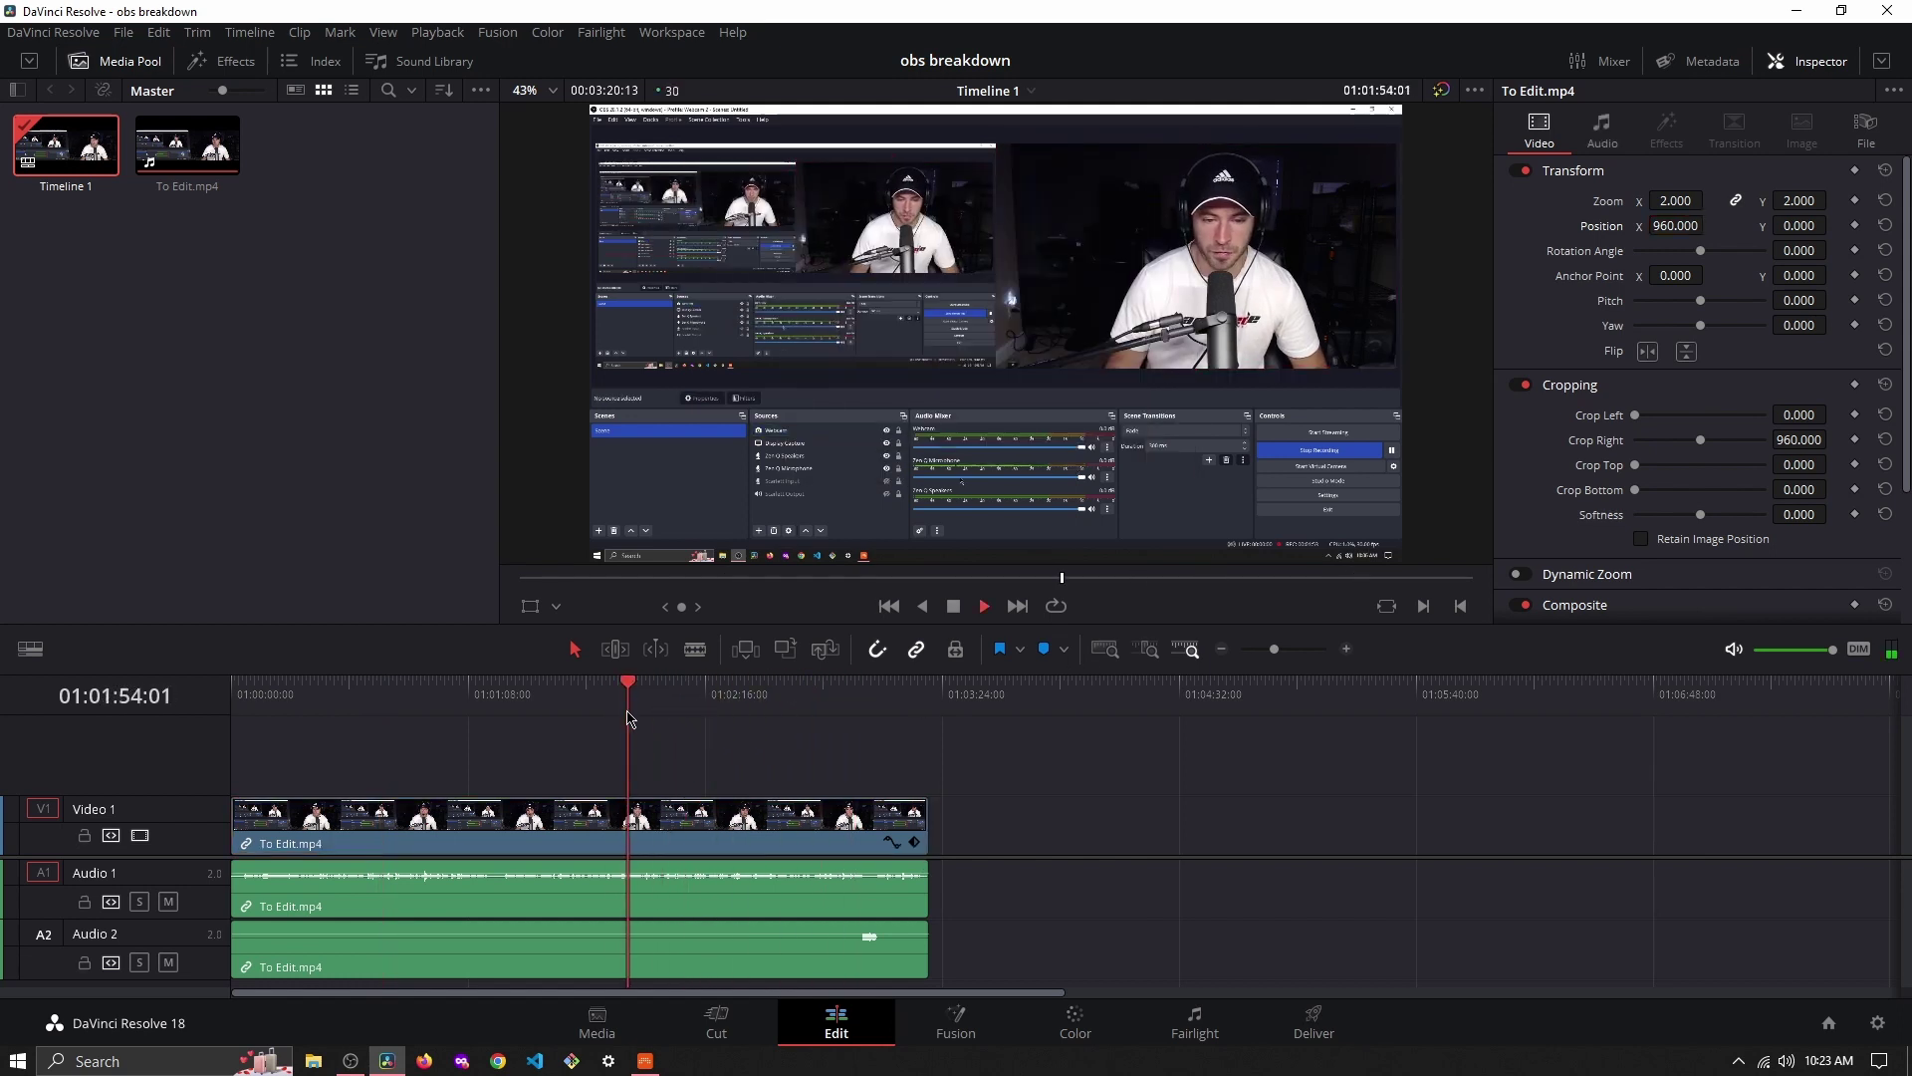
- Add a second copy of To Edit.mp4 to the timeline and delete its audio
{"action": "key", "text": "space"}
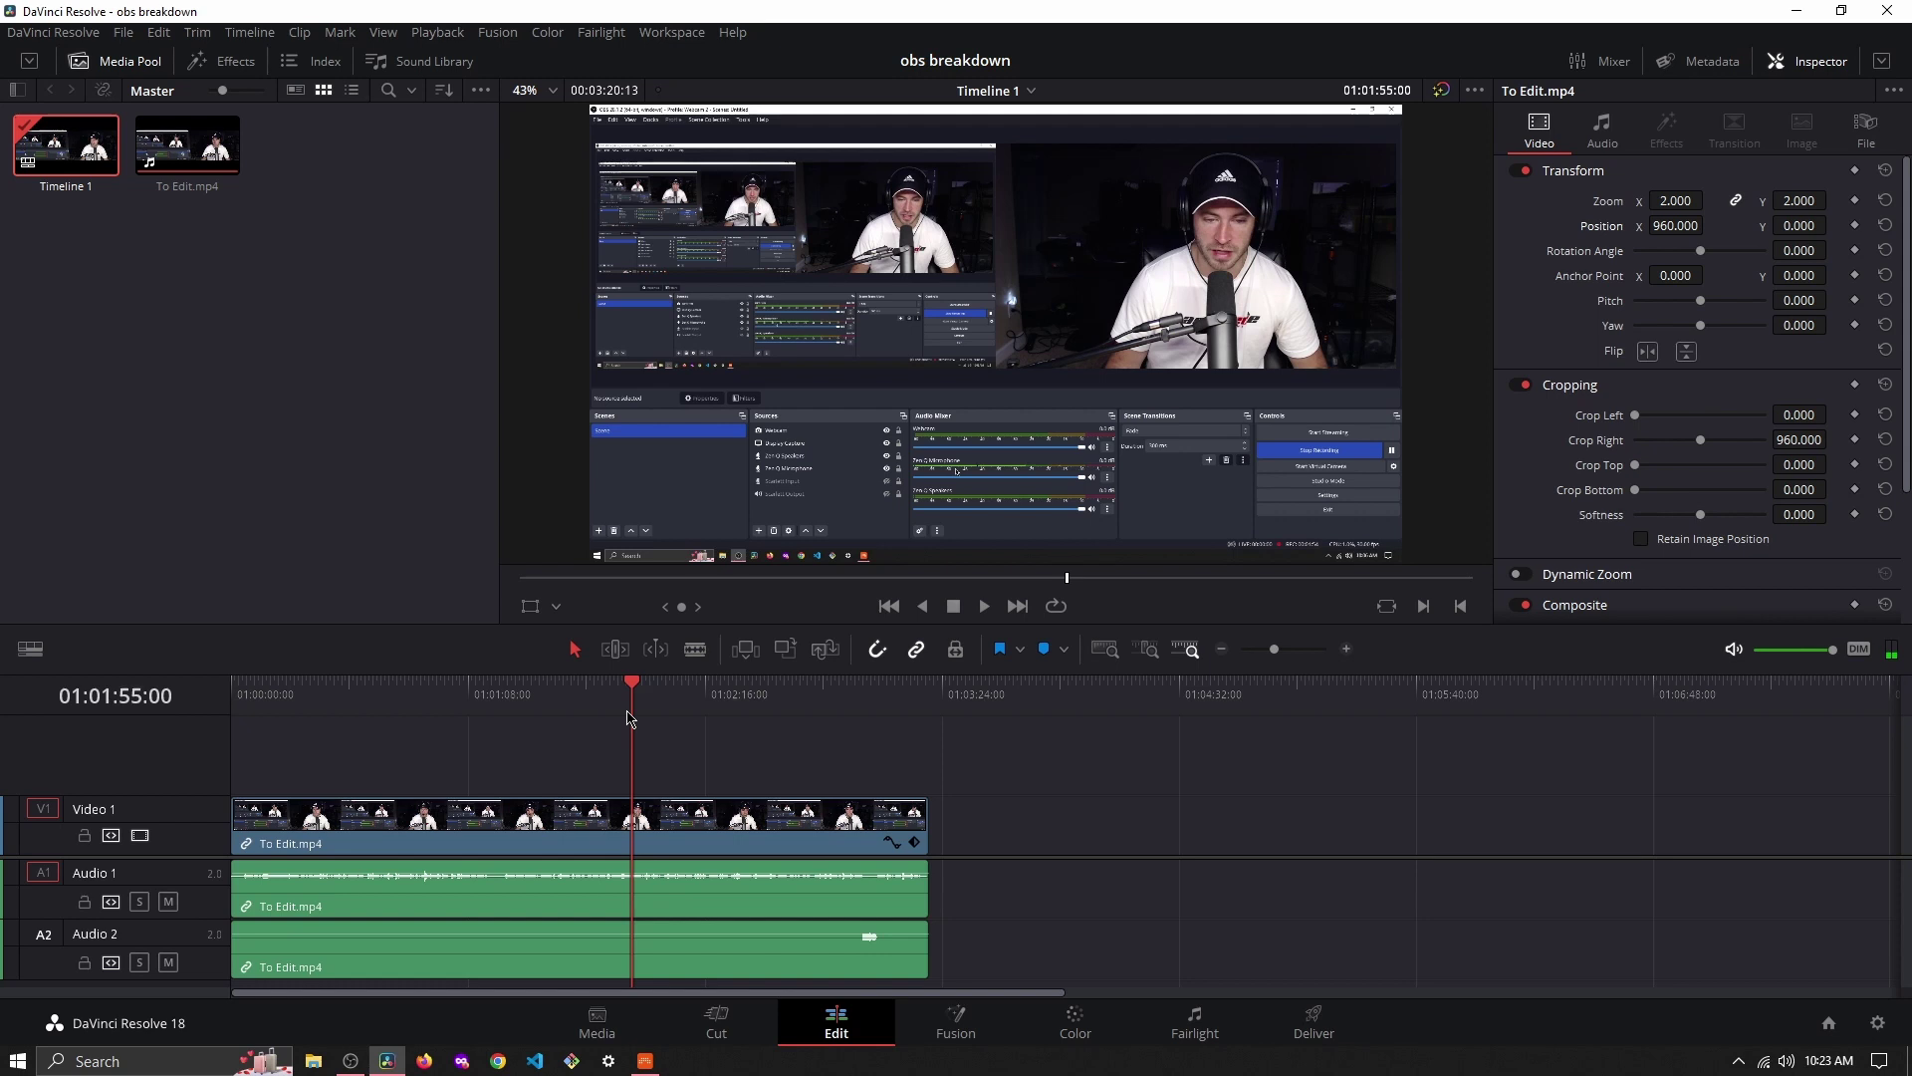
{"action": "left_click_drag", "start_coordinate": [187, 150], "coordinate": [1062, 876]}
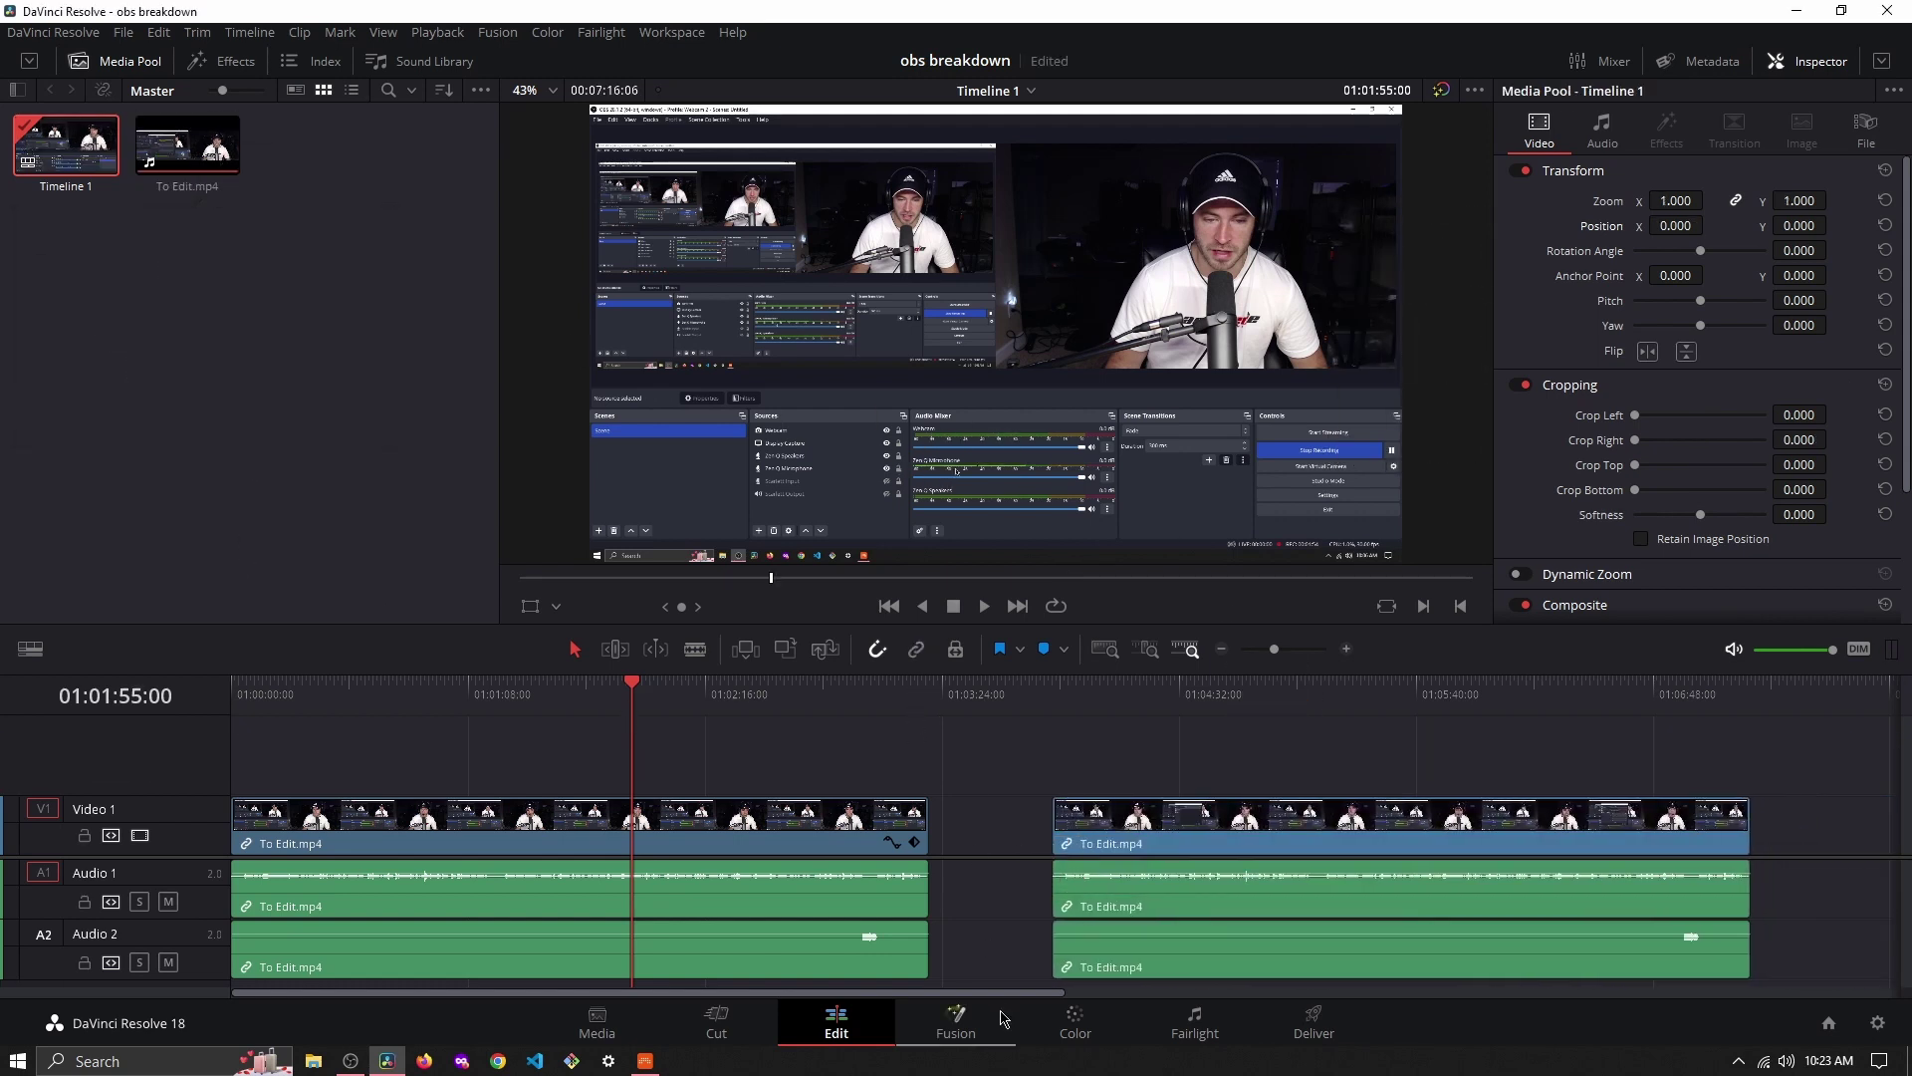
{"action": "left_click", "coordinate": [1018, 951]}
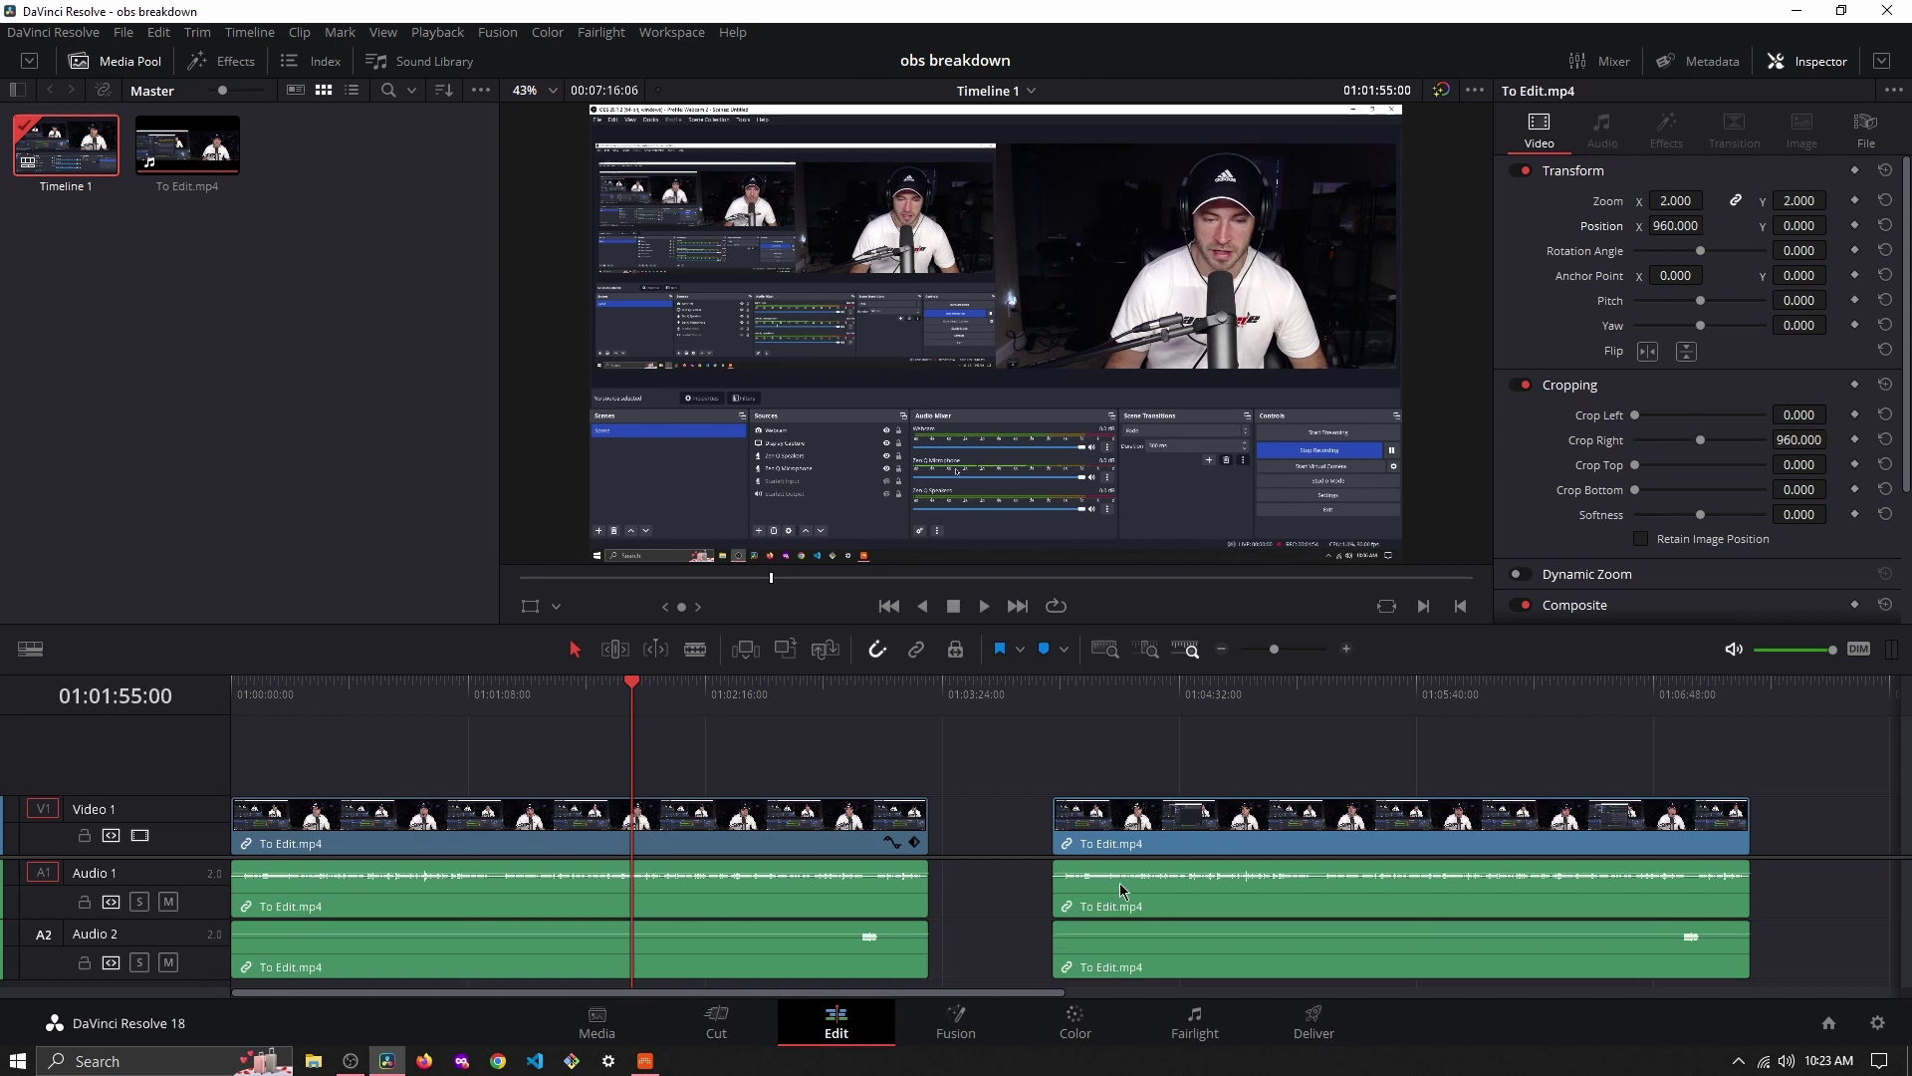
{"action": "left_click_drag", "start_coordinate": [1083, 933], "coordinate": [1108, 895]}
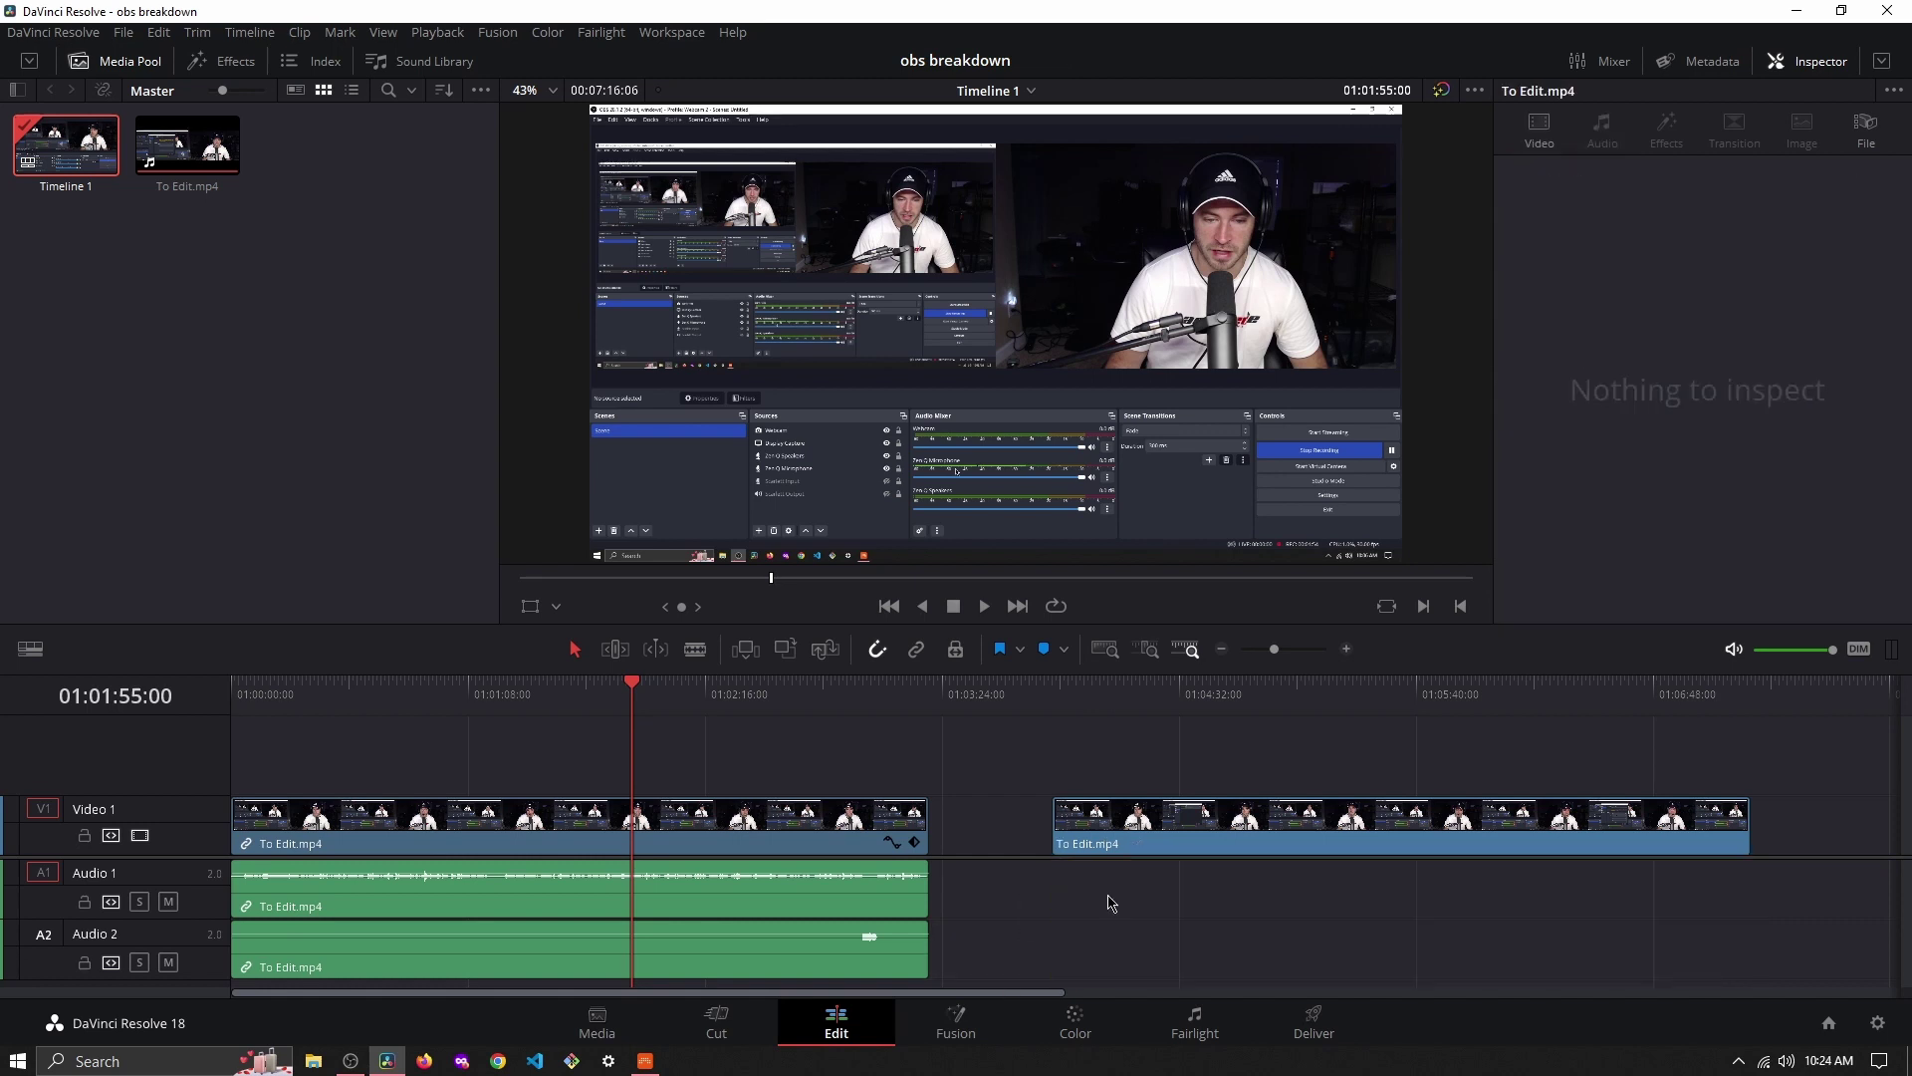
{"action": "key", "text": "Delete"}
- Set Crop Left to 960 on the second clip and save the project
{"action": "left_click", "coordinate": [1115, 807]}
{"action": "left_click", "coordinate": [1099, 685]}
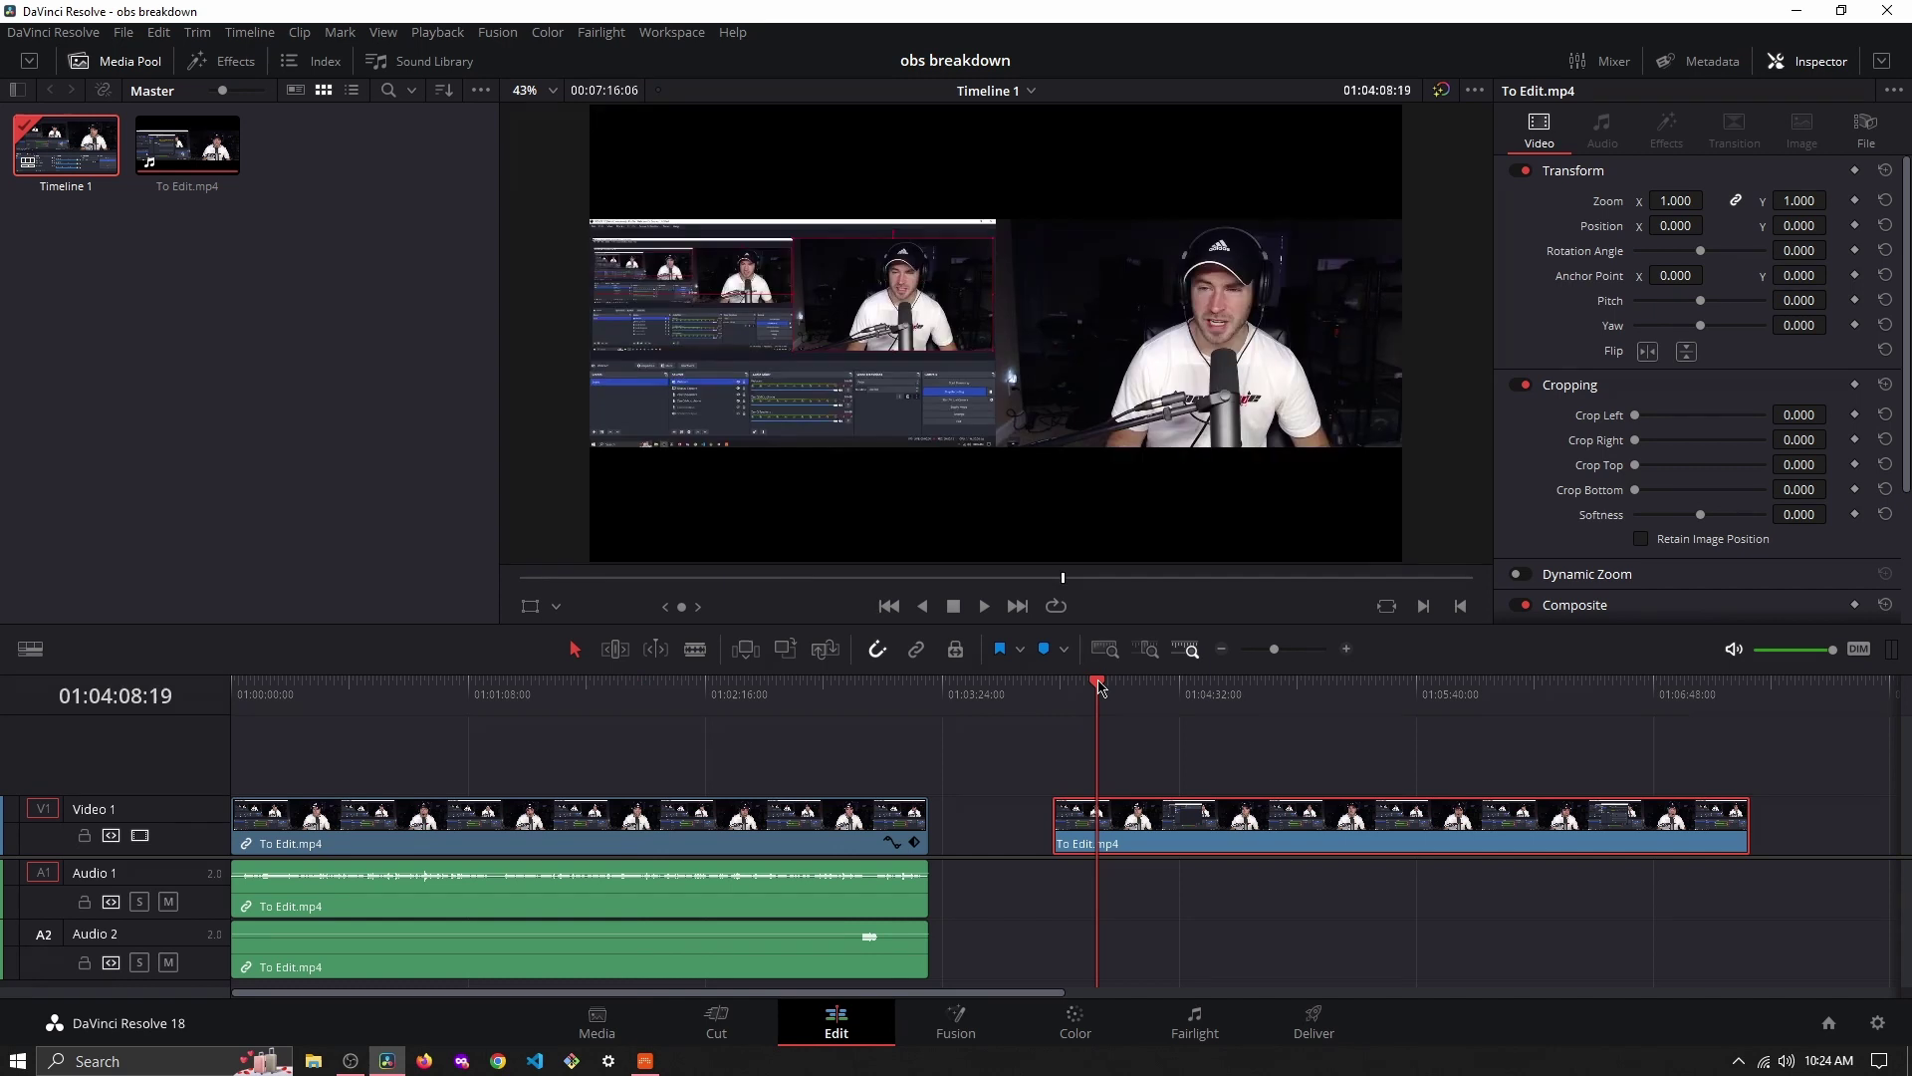
{"action": "left_click", "coordinate": [1798, 417]}
{"action": "type", "text": "960"}
{"action": "key", "text": "Return"}
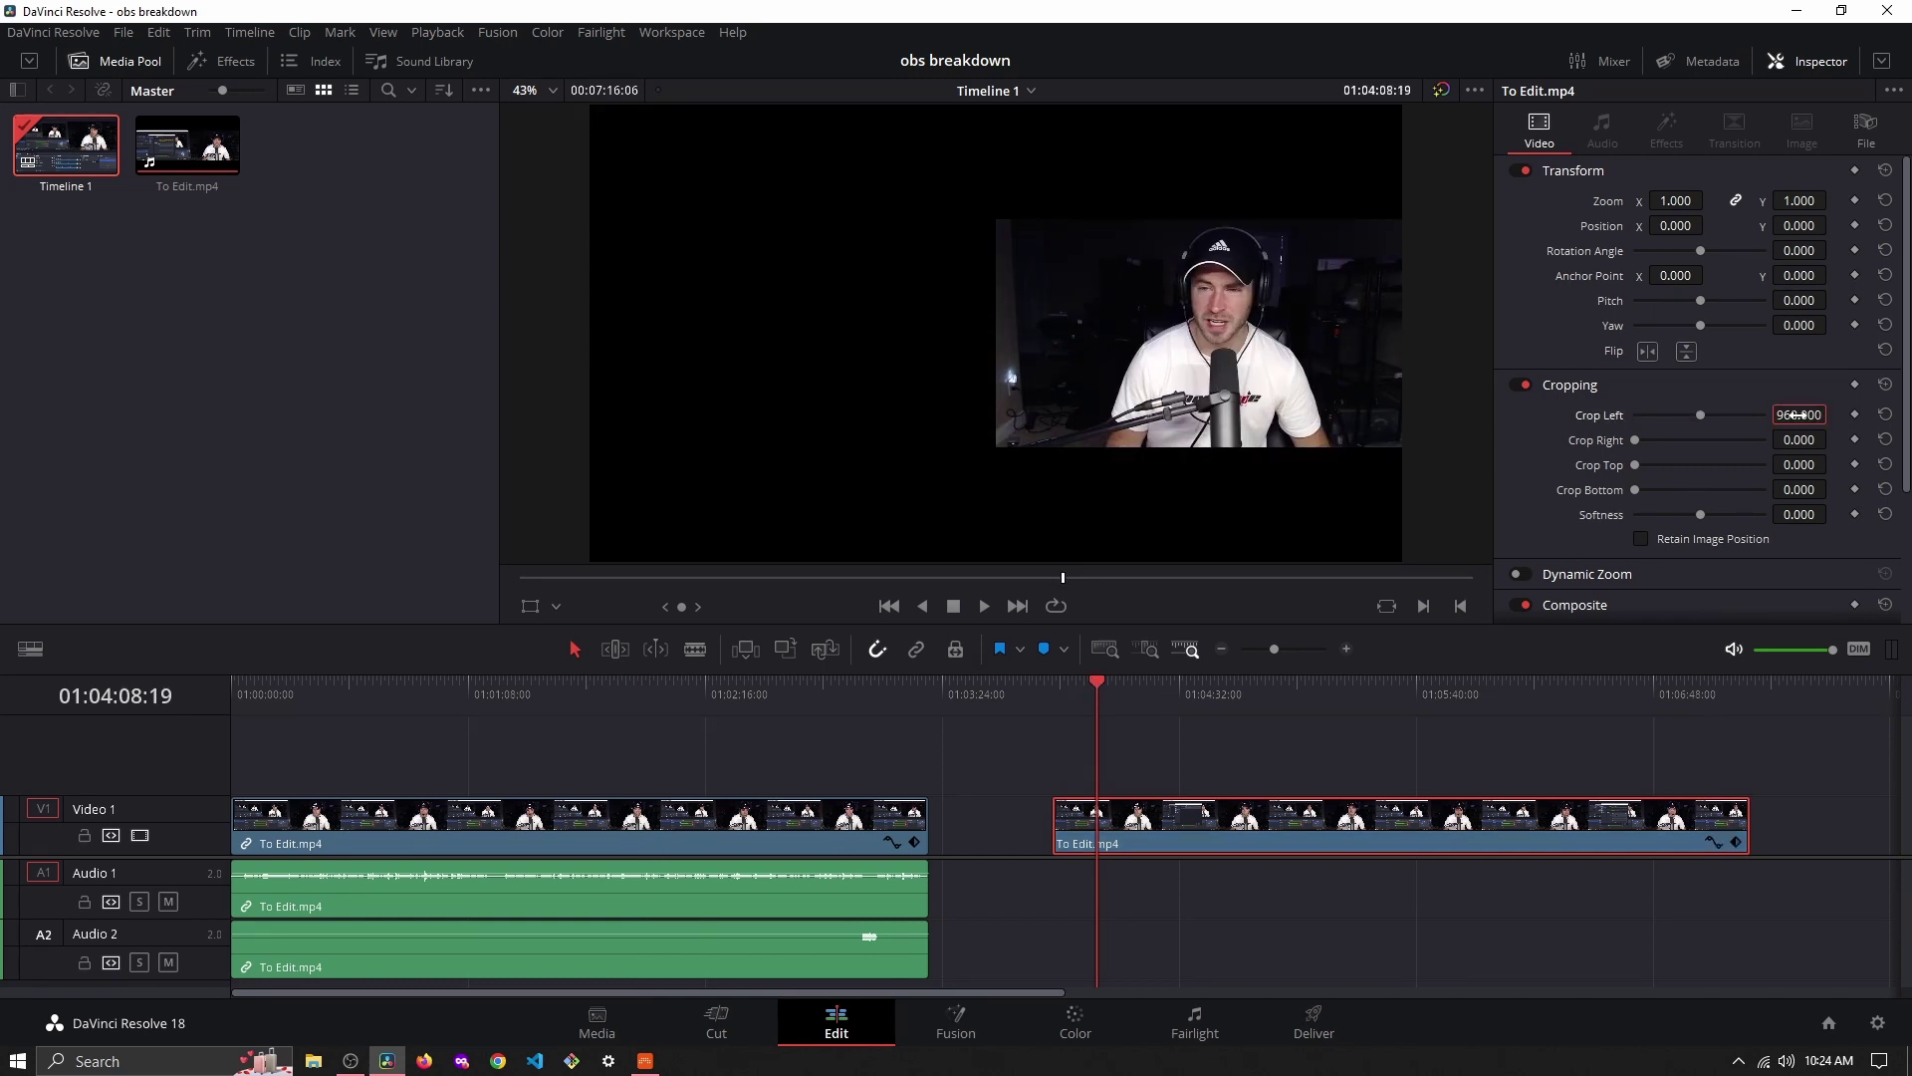
{"action": "key", "text": "ctrl+s"}
- Set the second clip's Zoom to 2 and Position X to -960
{"action": "left_click", "coordinate": [1669, 197]}
{"action": "type", "text": "2"}
{"action": "key", "text": "Return"}
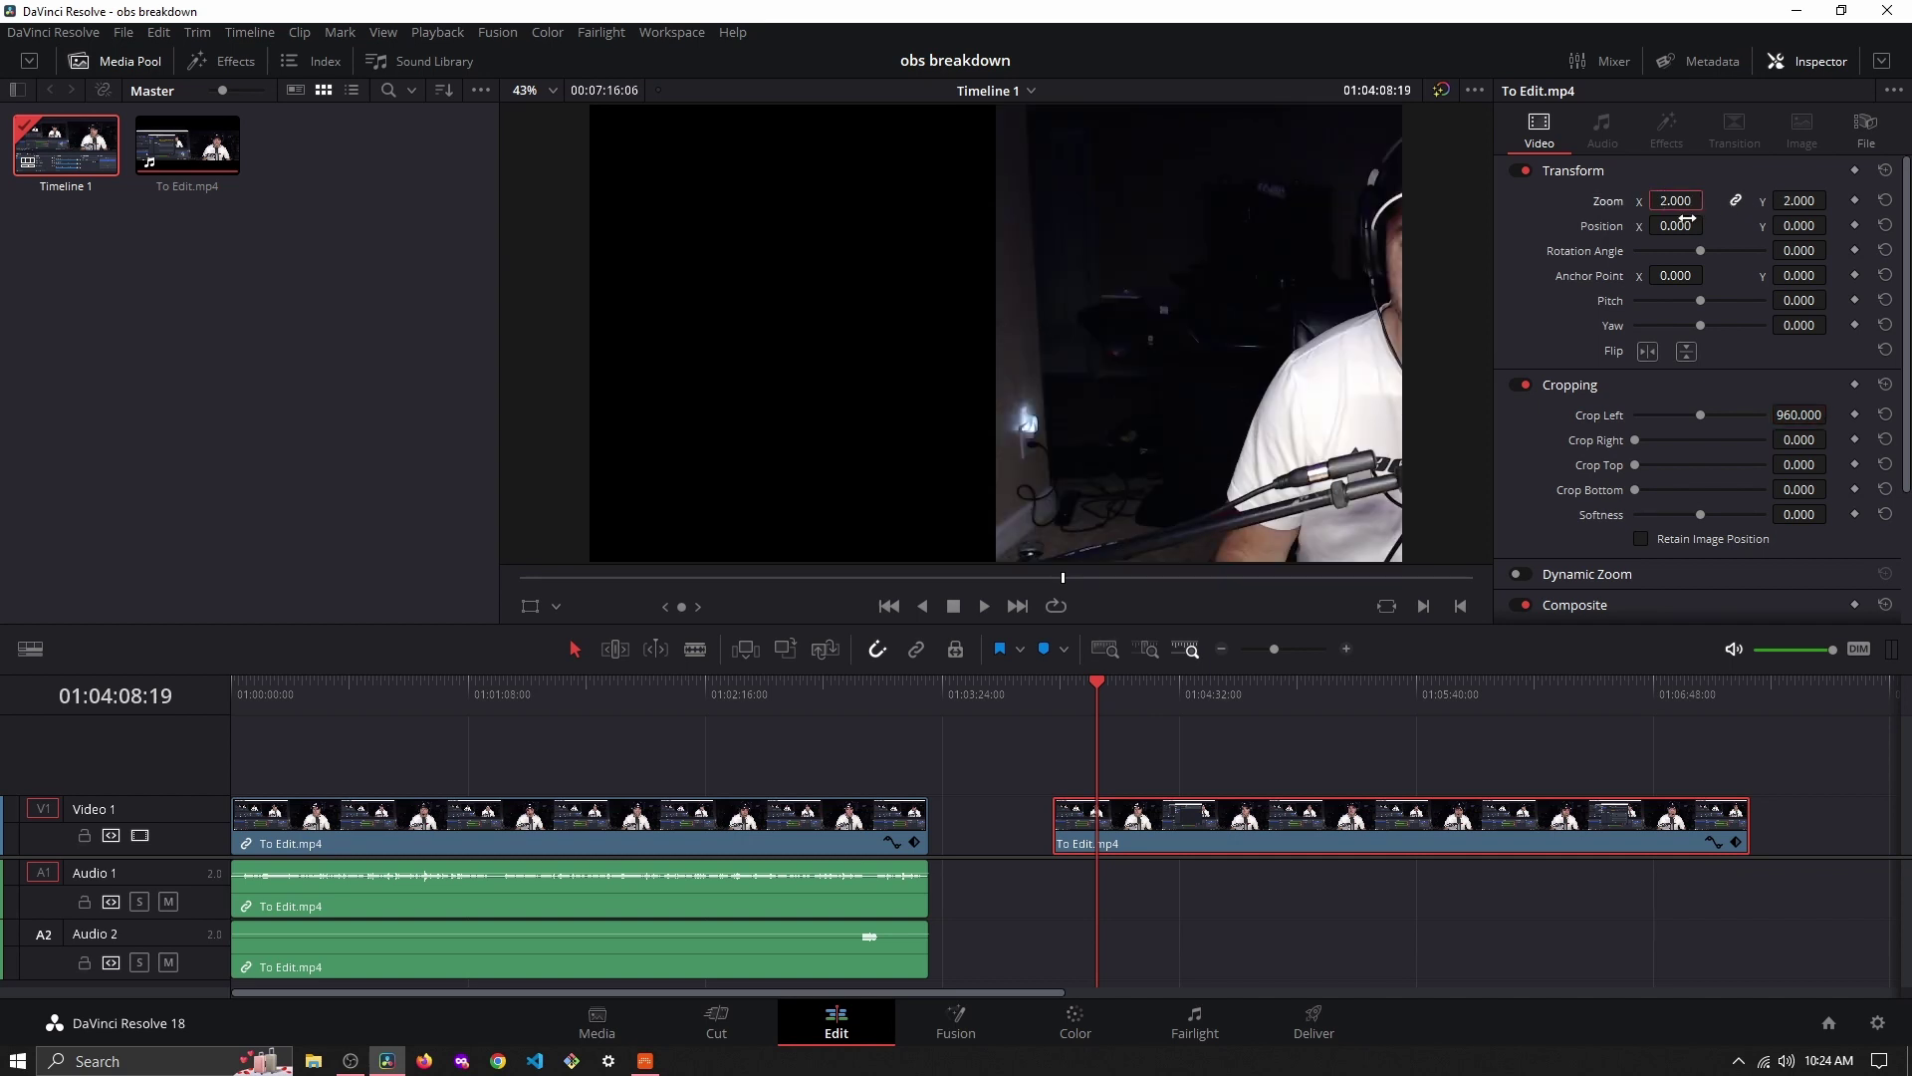
{"action": "left_click", "coordinate": [1679, 223]}
{"action": "key", "text": "BackSpace"}
{"action": "key", "text": "Return"}
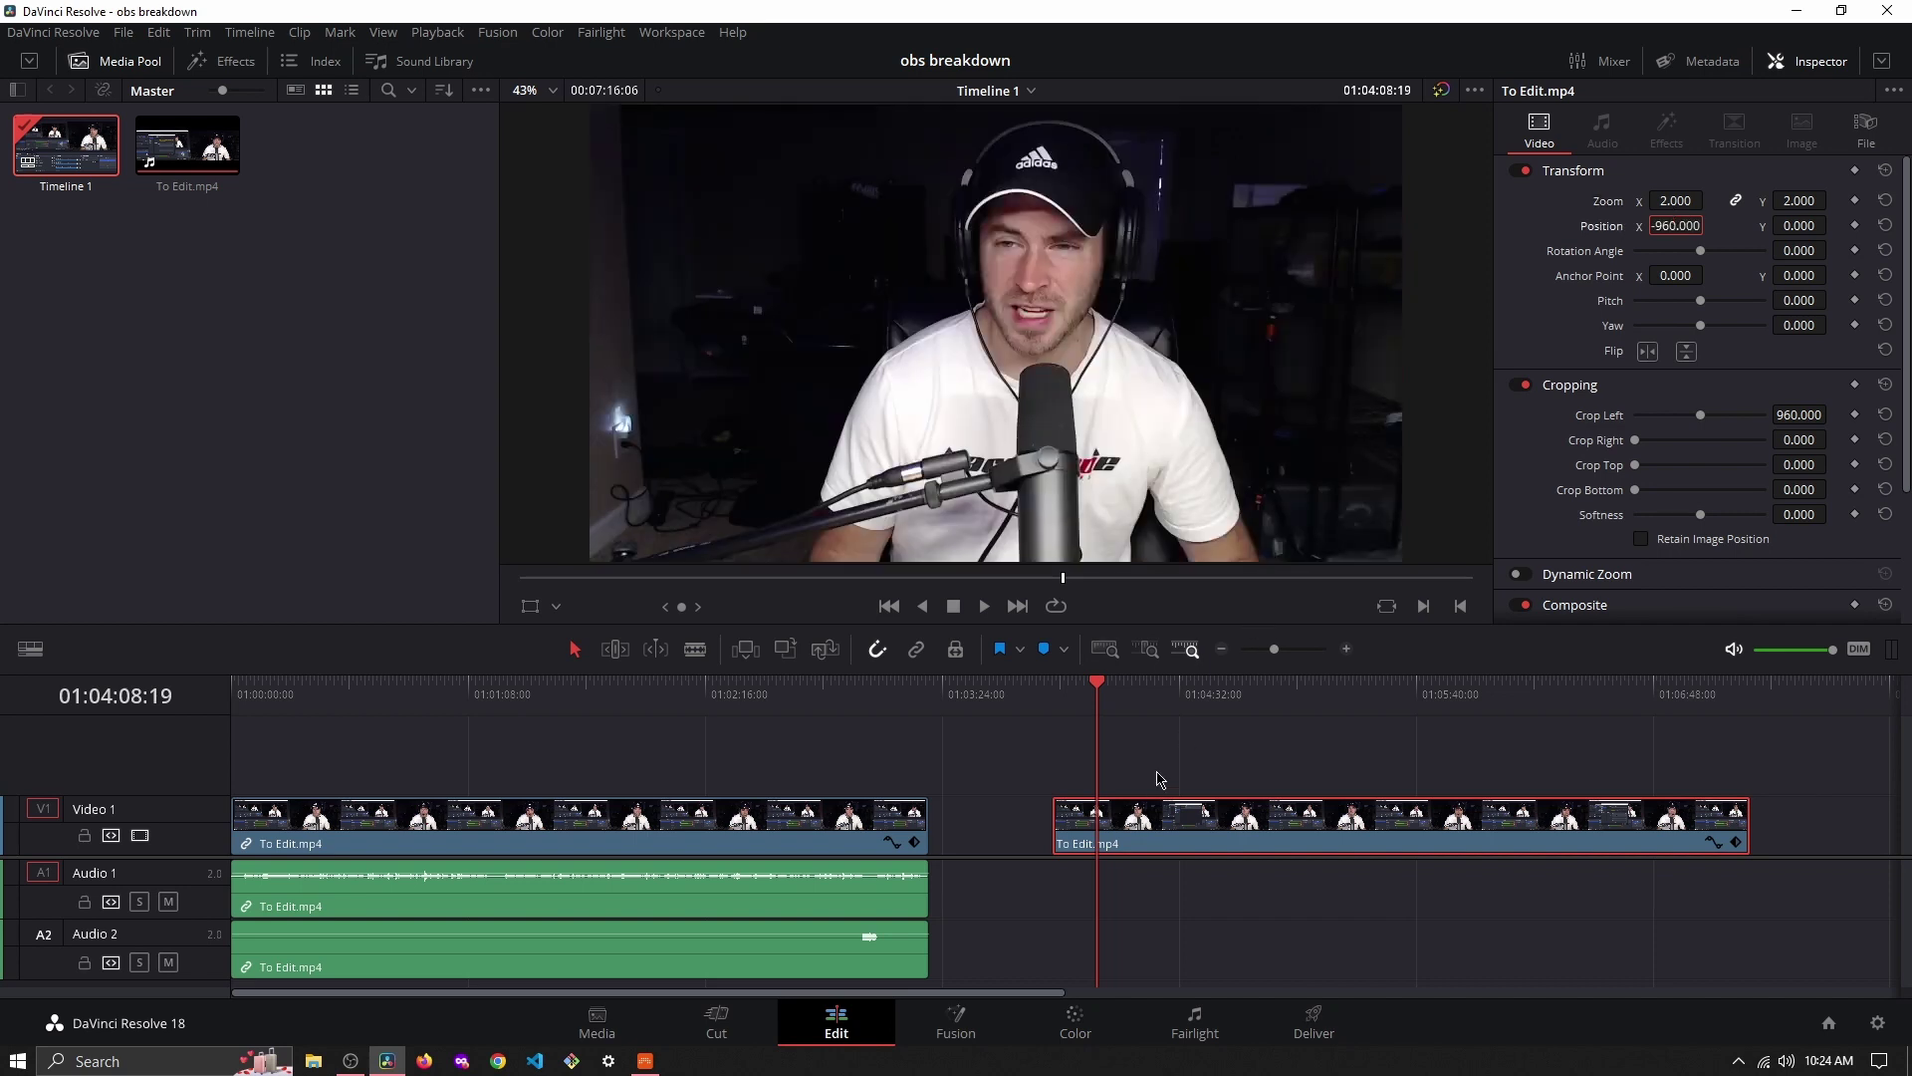
{"action": "left_click_drag", "start_coordinate": [1198, 685], "coordinate": [1208, 685]}
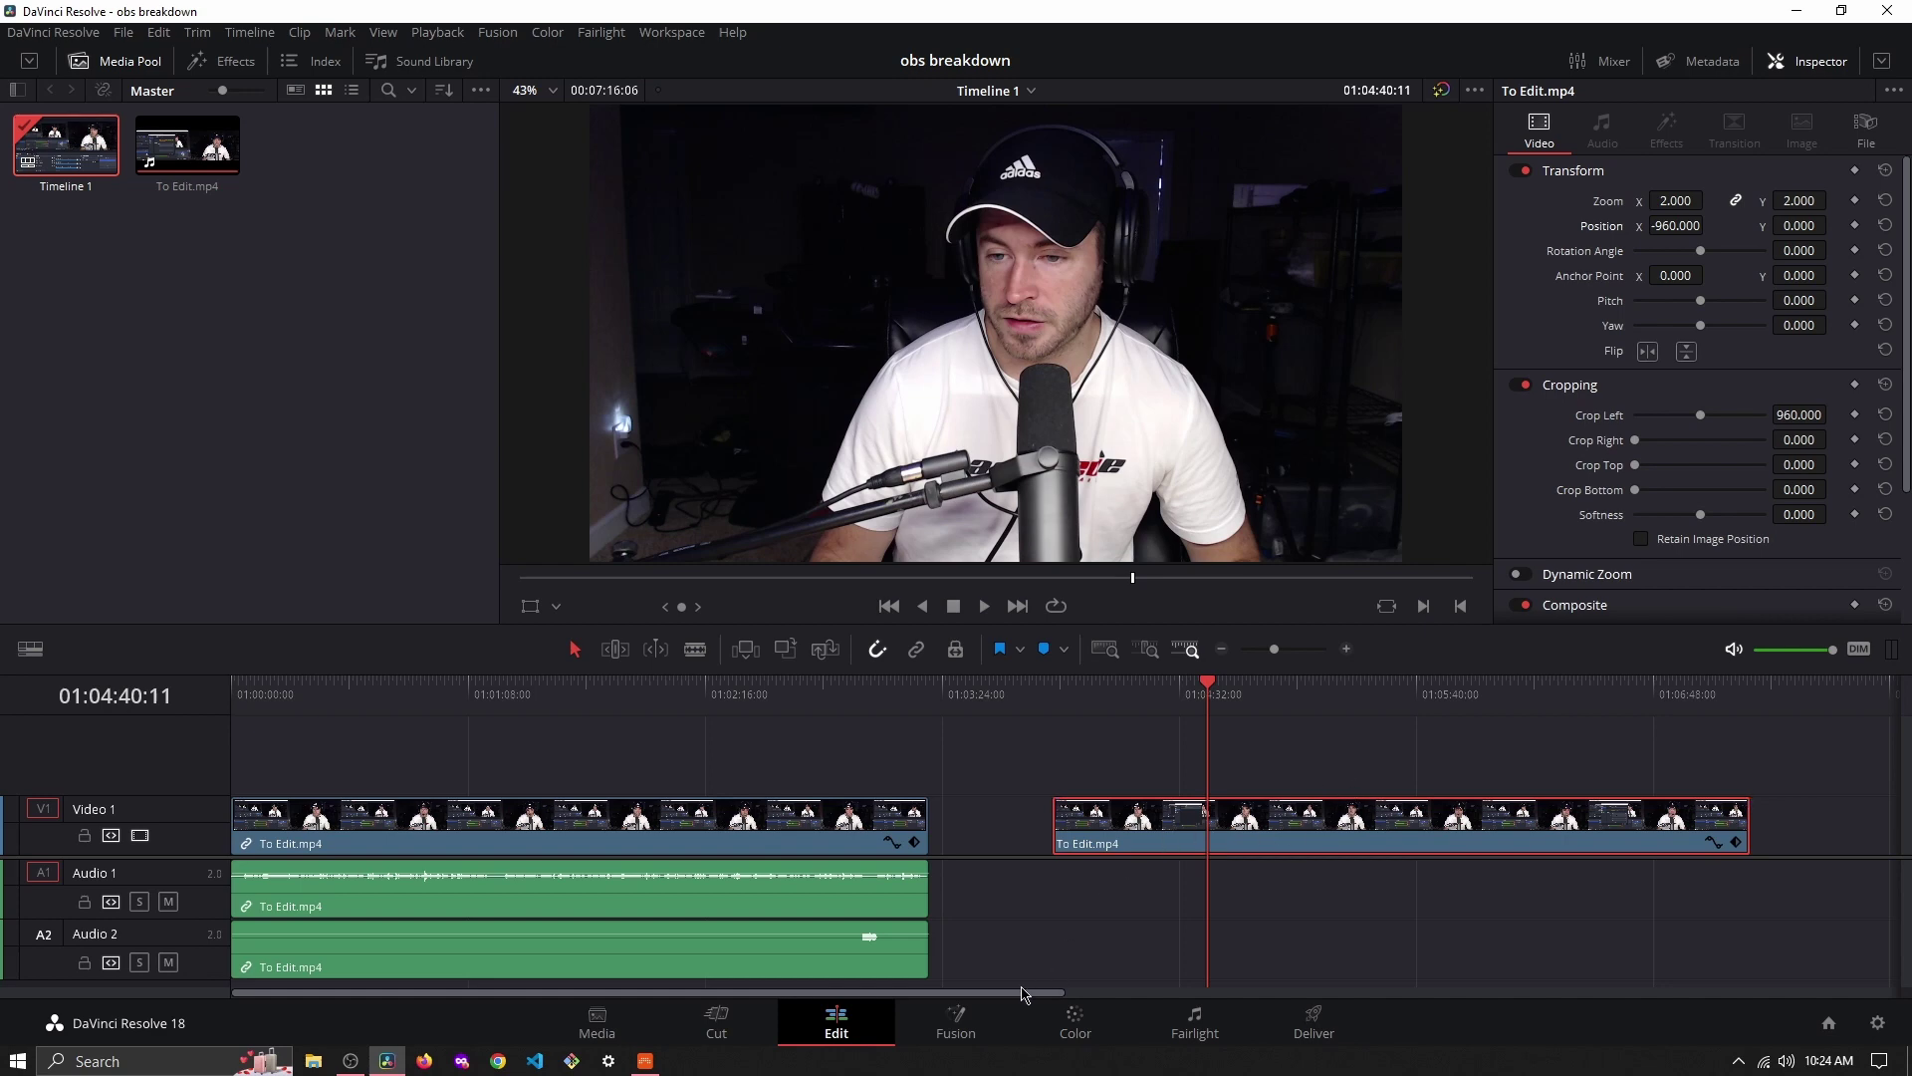
- On the Color page, drag the Olympus OM-Log400_to_BT.709_v1.0 LUT onto node 01
{"action": "left_click", "coordinate": [1075, 1020]}
{"action": "left_click", "coordinate": [101, 199]}
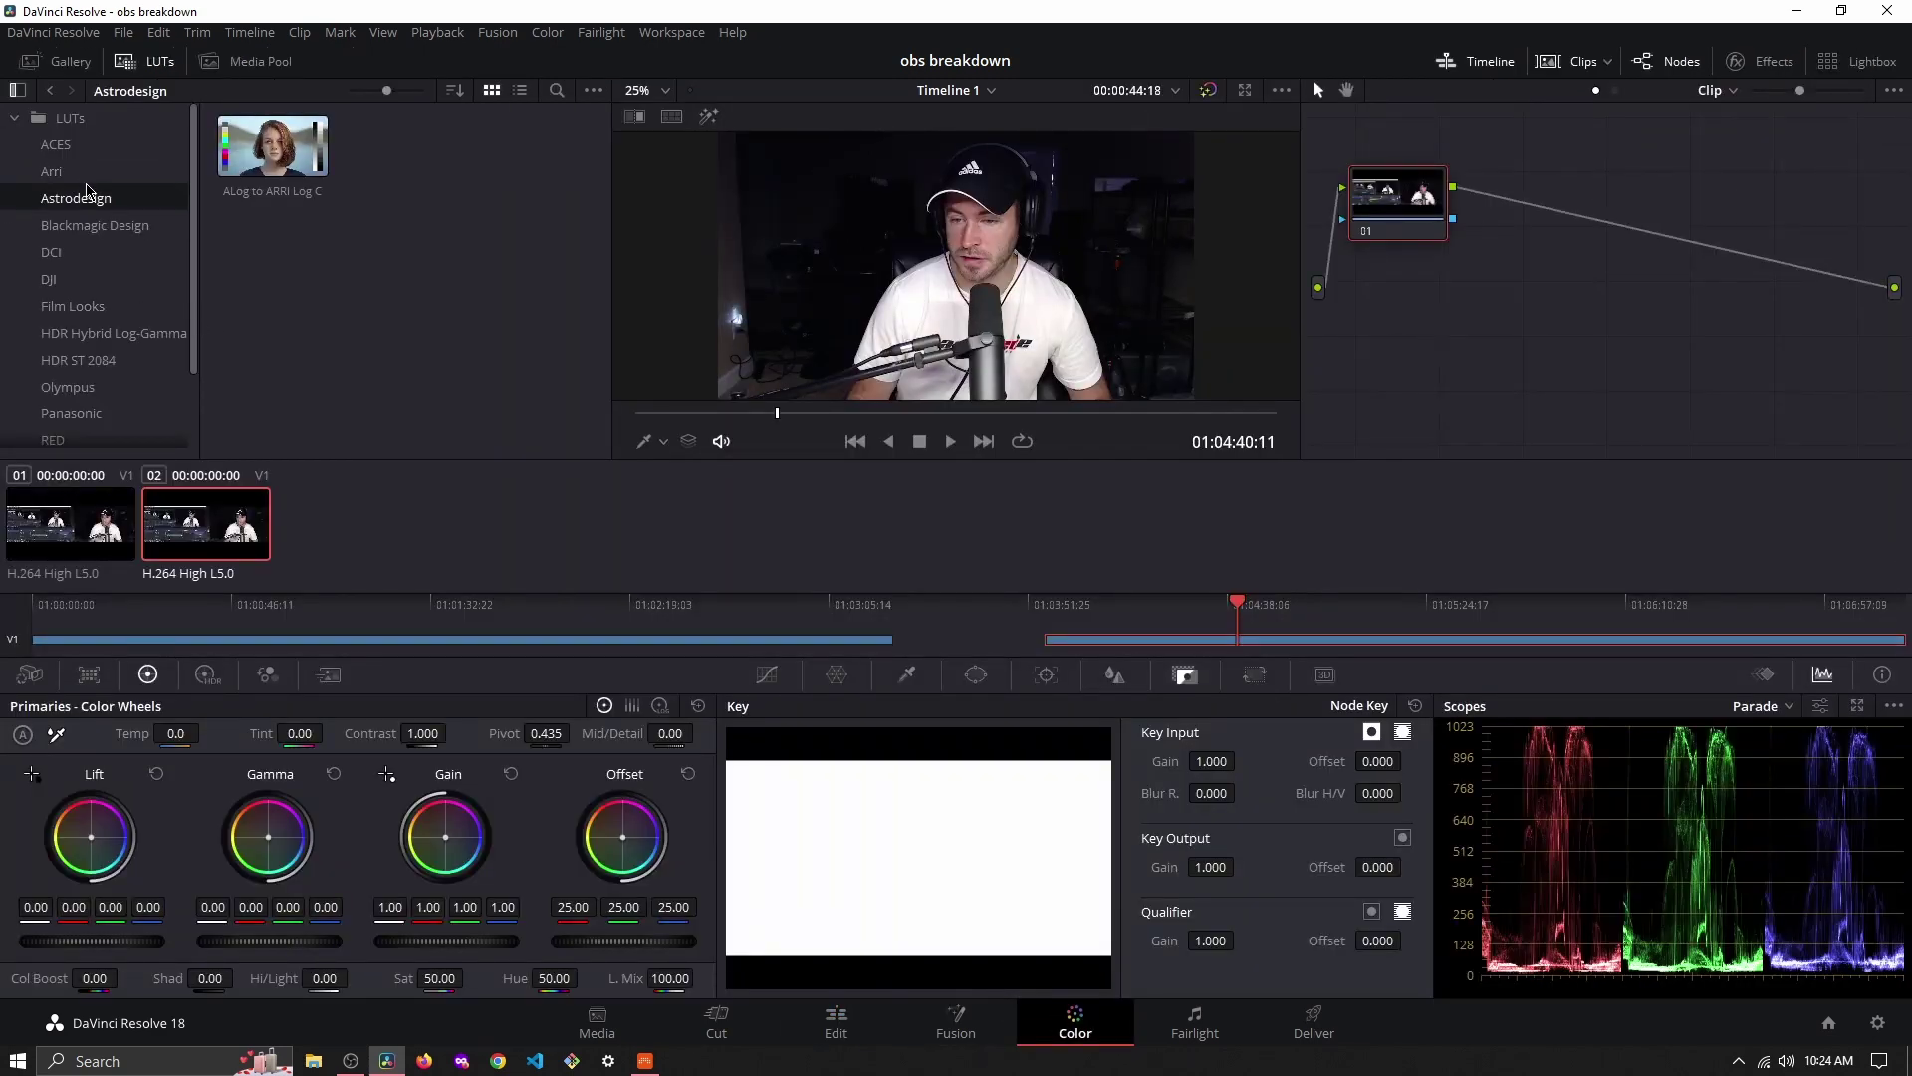
{"action": "left_click", "coordinate": [101, 227]}
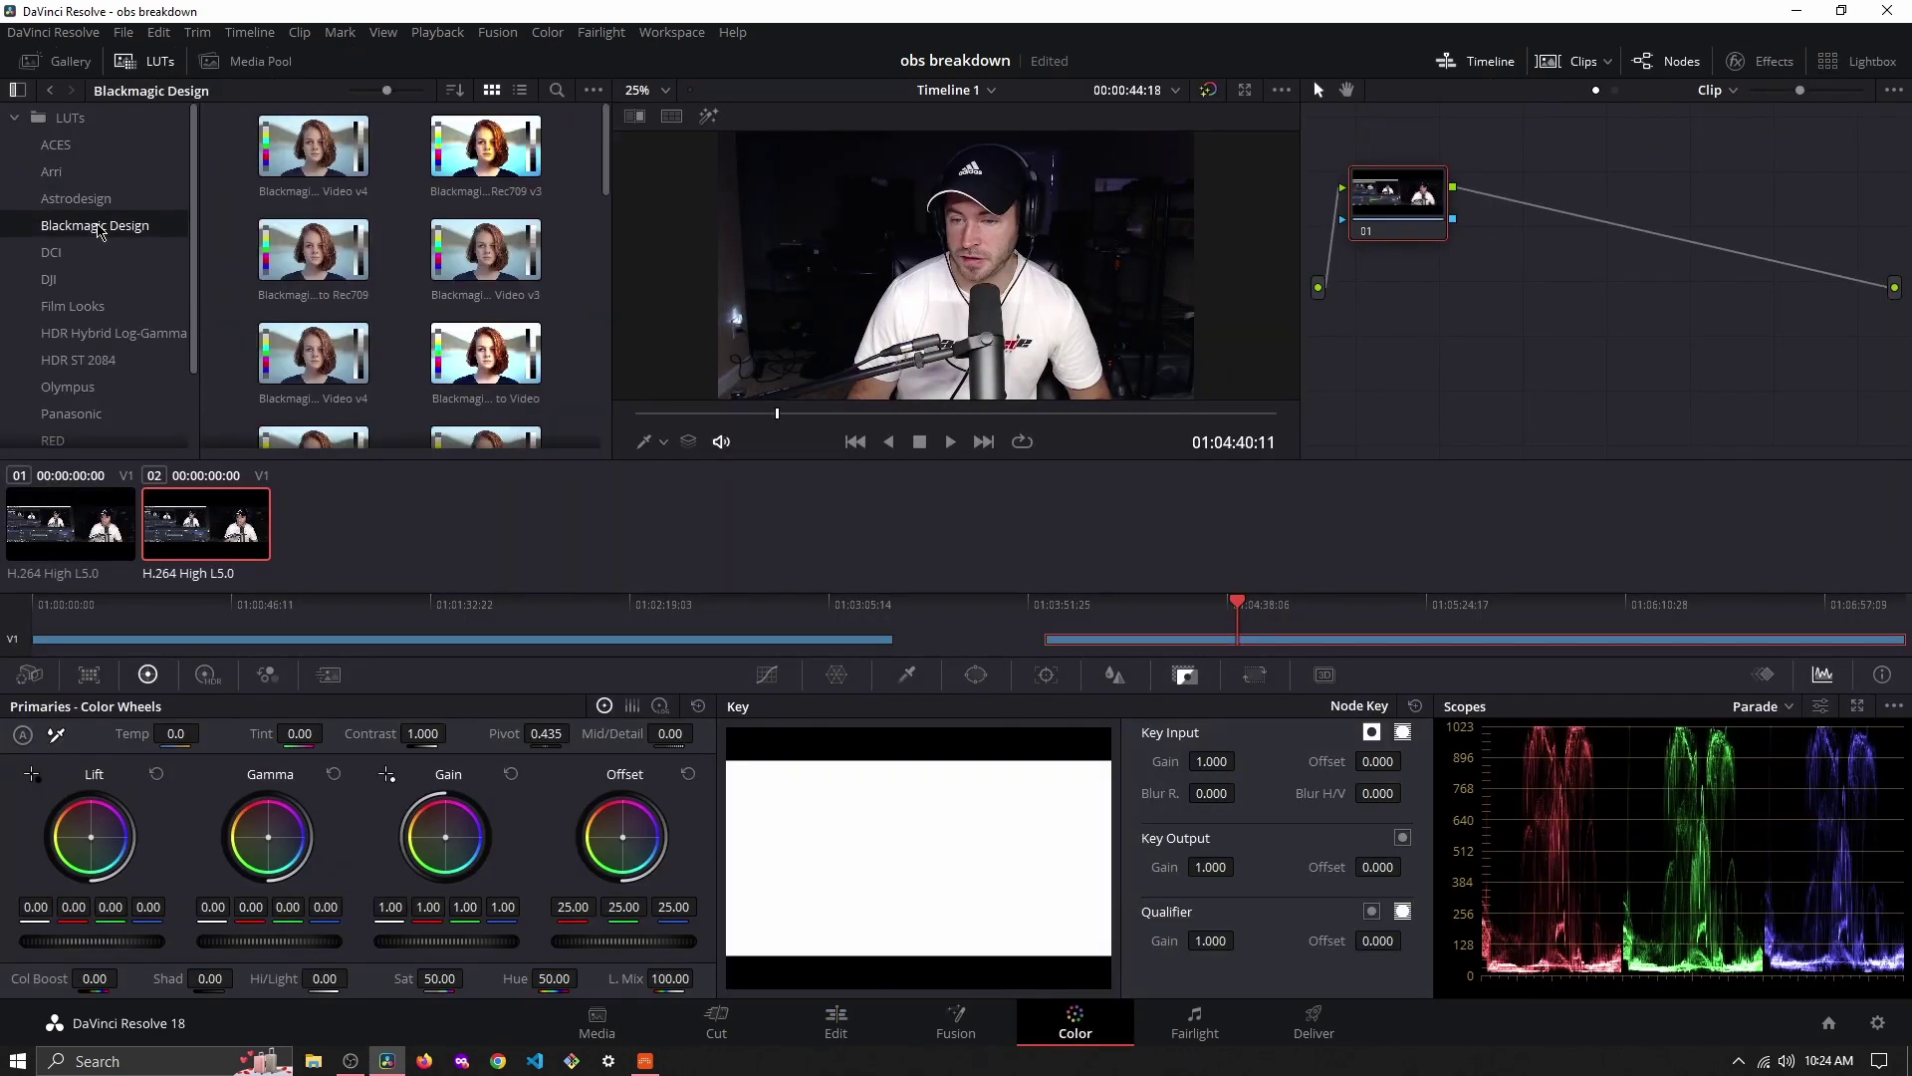
{"action": "left_click", "coordinate": [80, 202]}
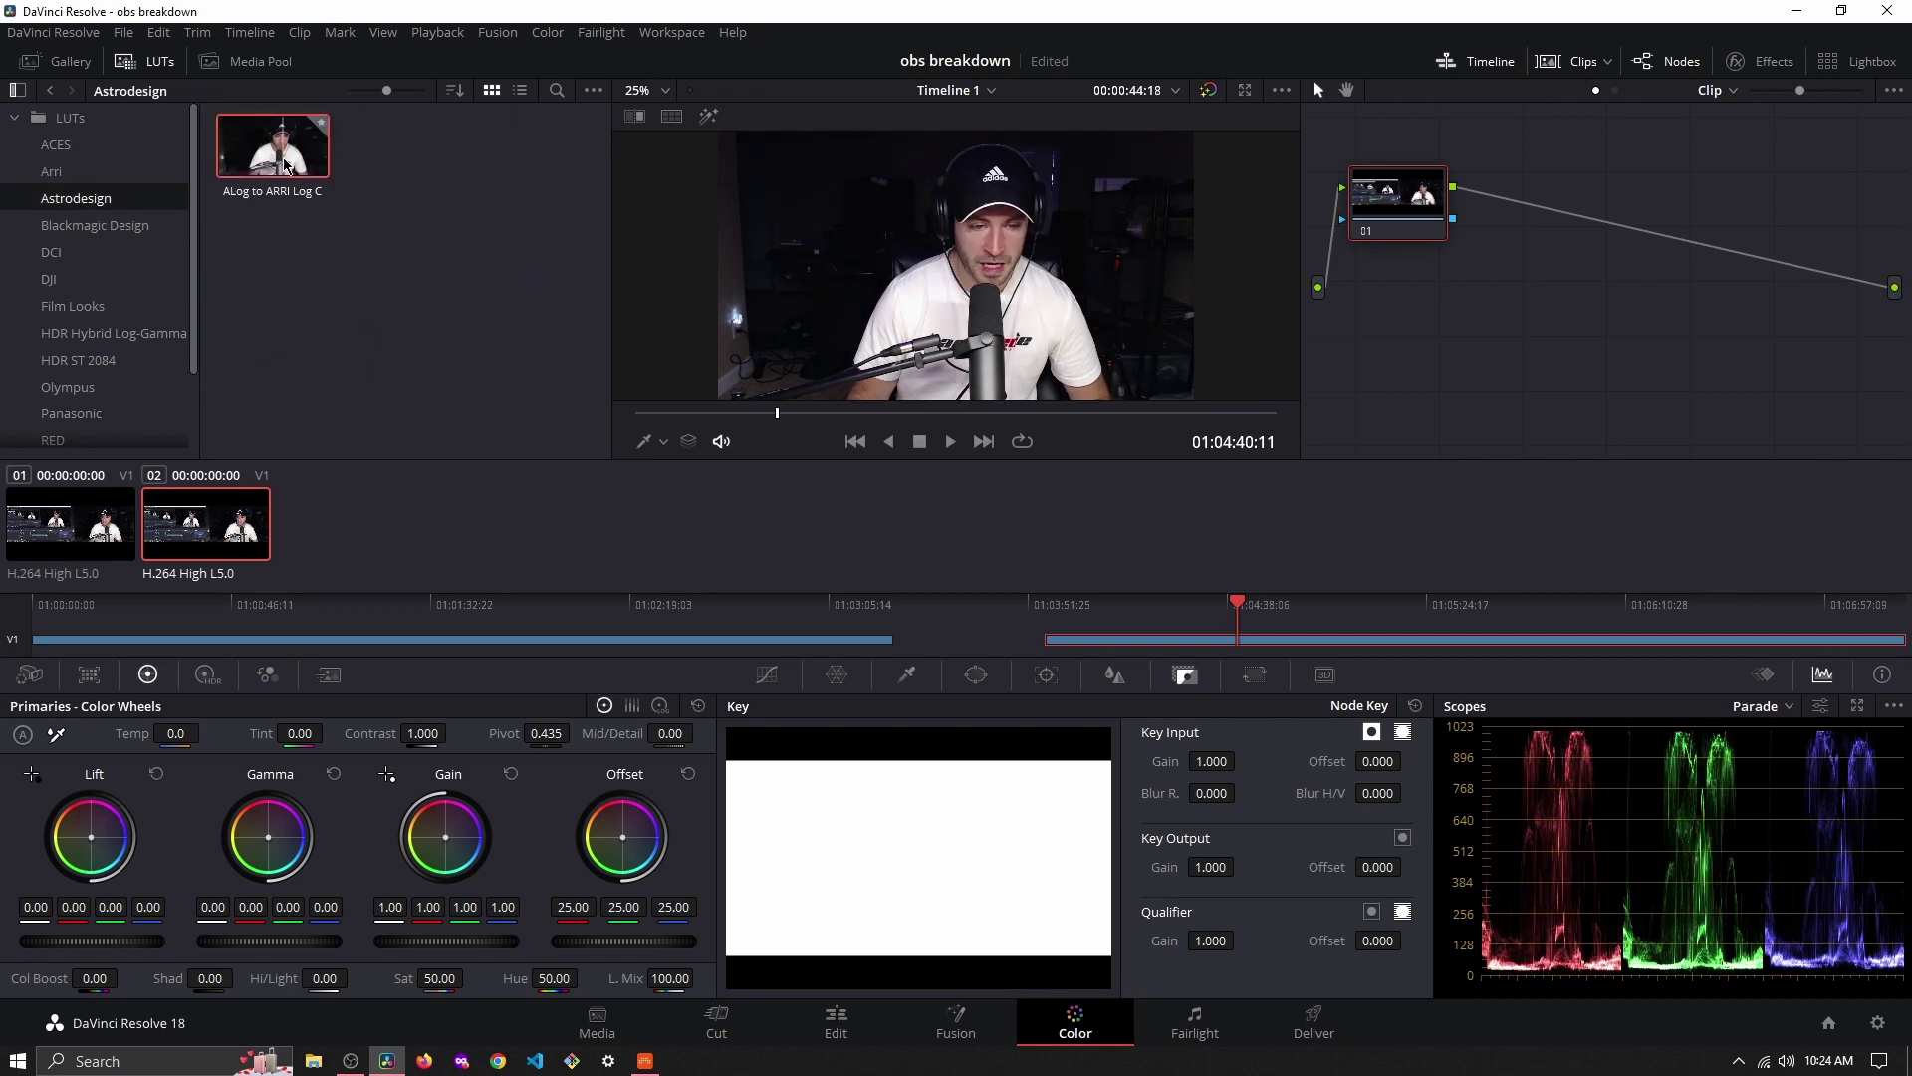
{"action": "scroll", "coordinate": [68, 379], "scroll_direction": "down", "scroll_amount": 2}
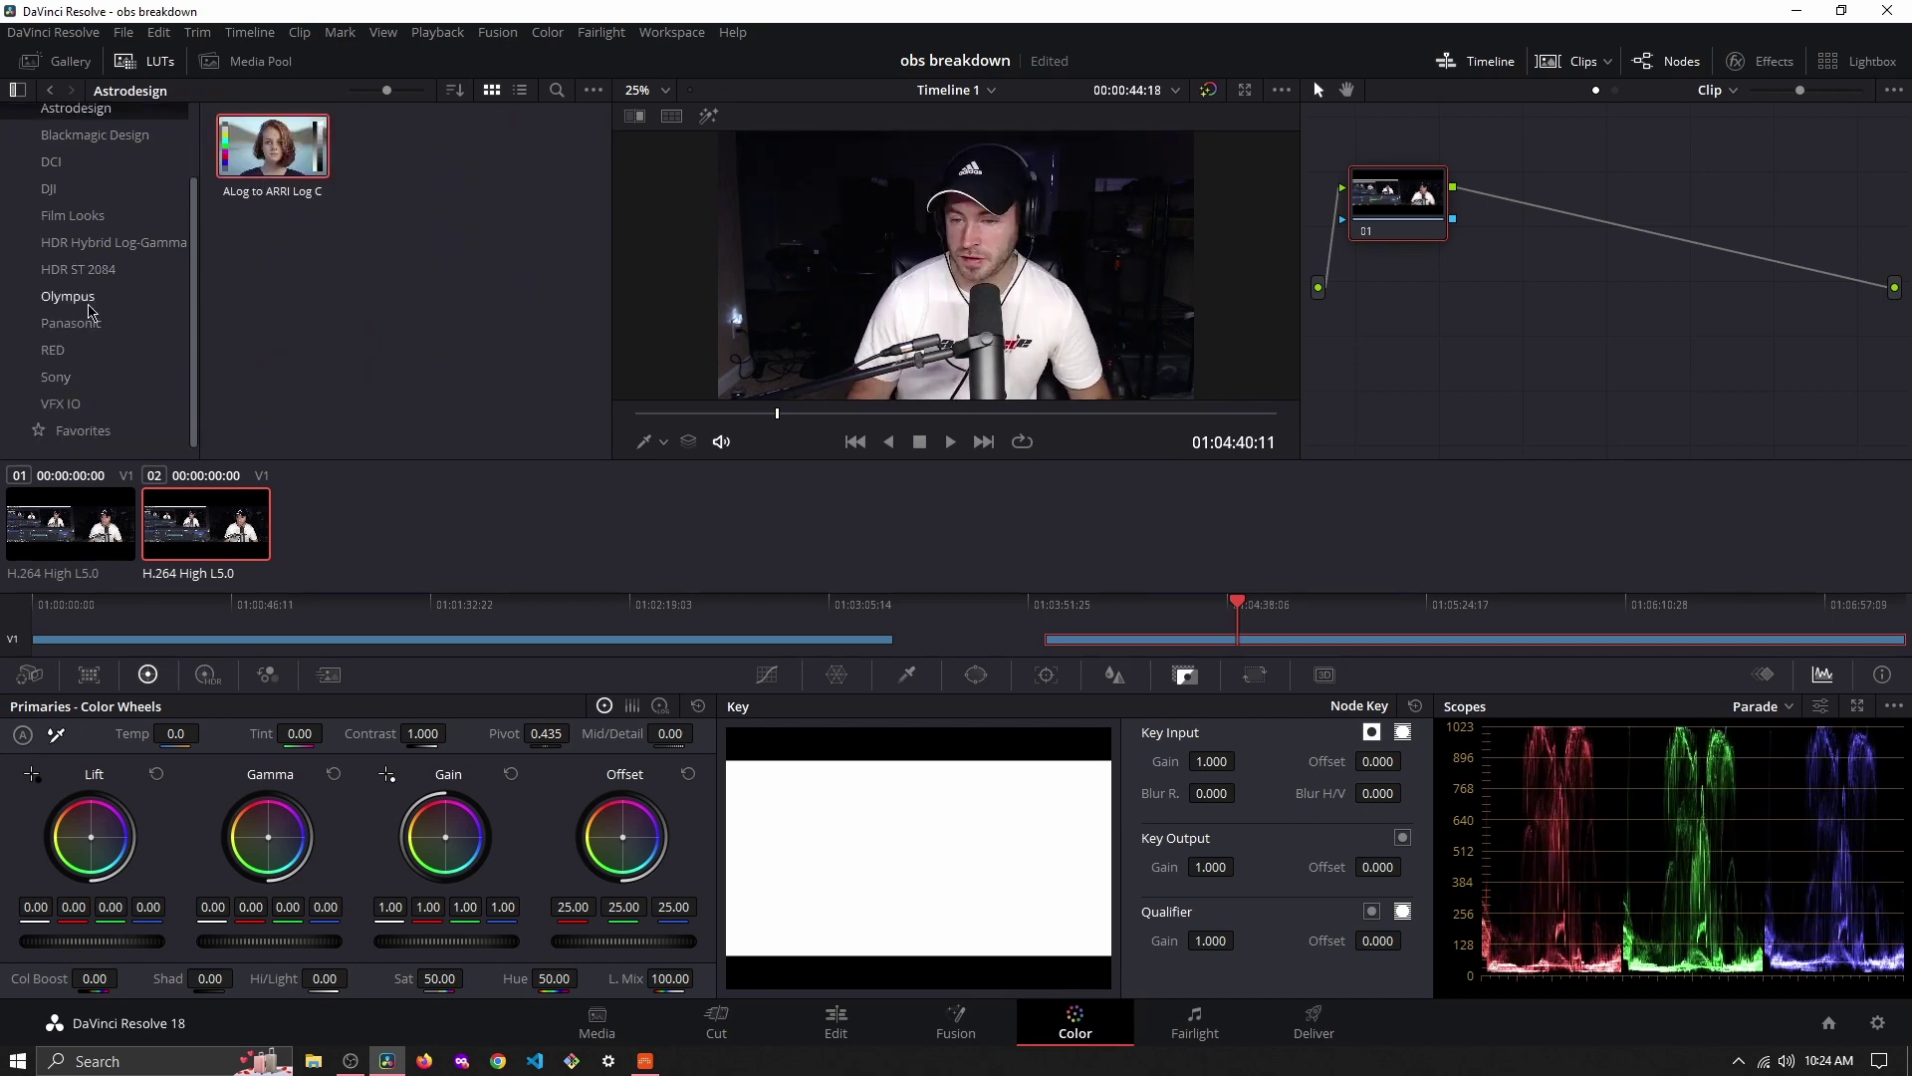
{"action": "left_click", "coordinate": [68, 296]}
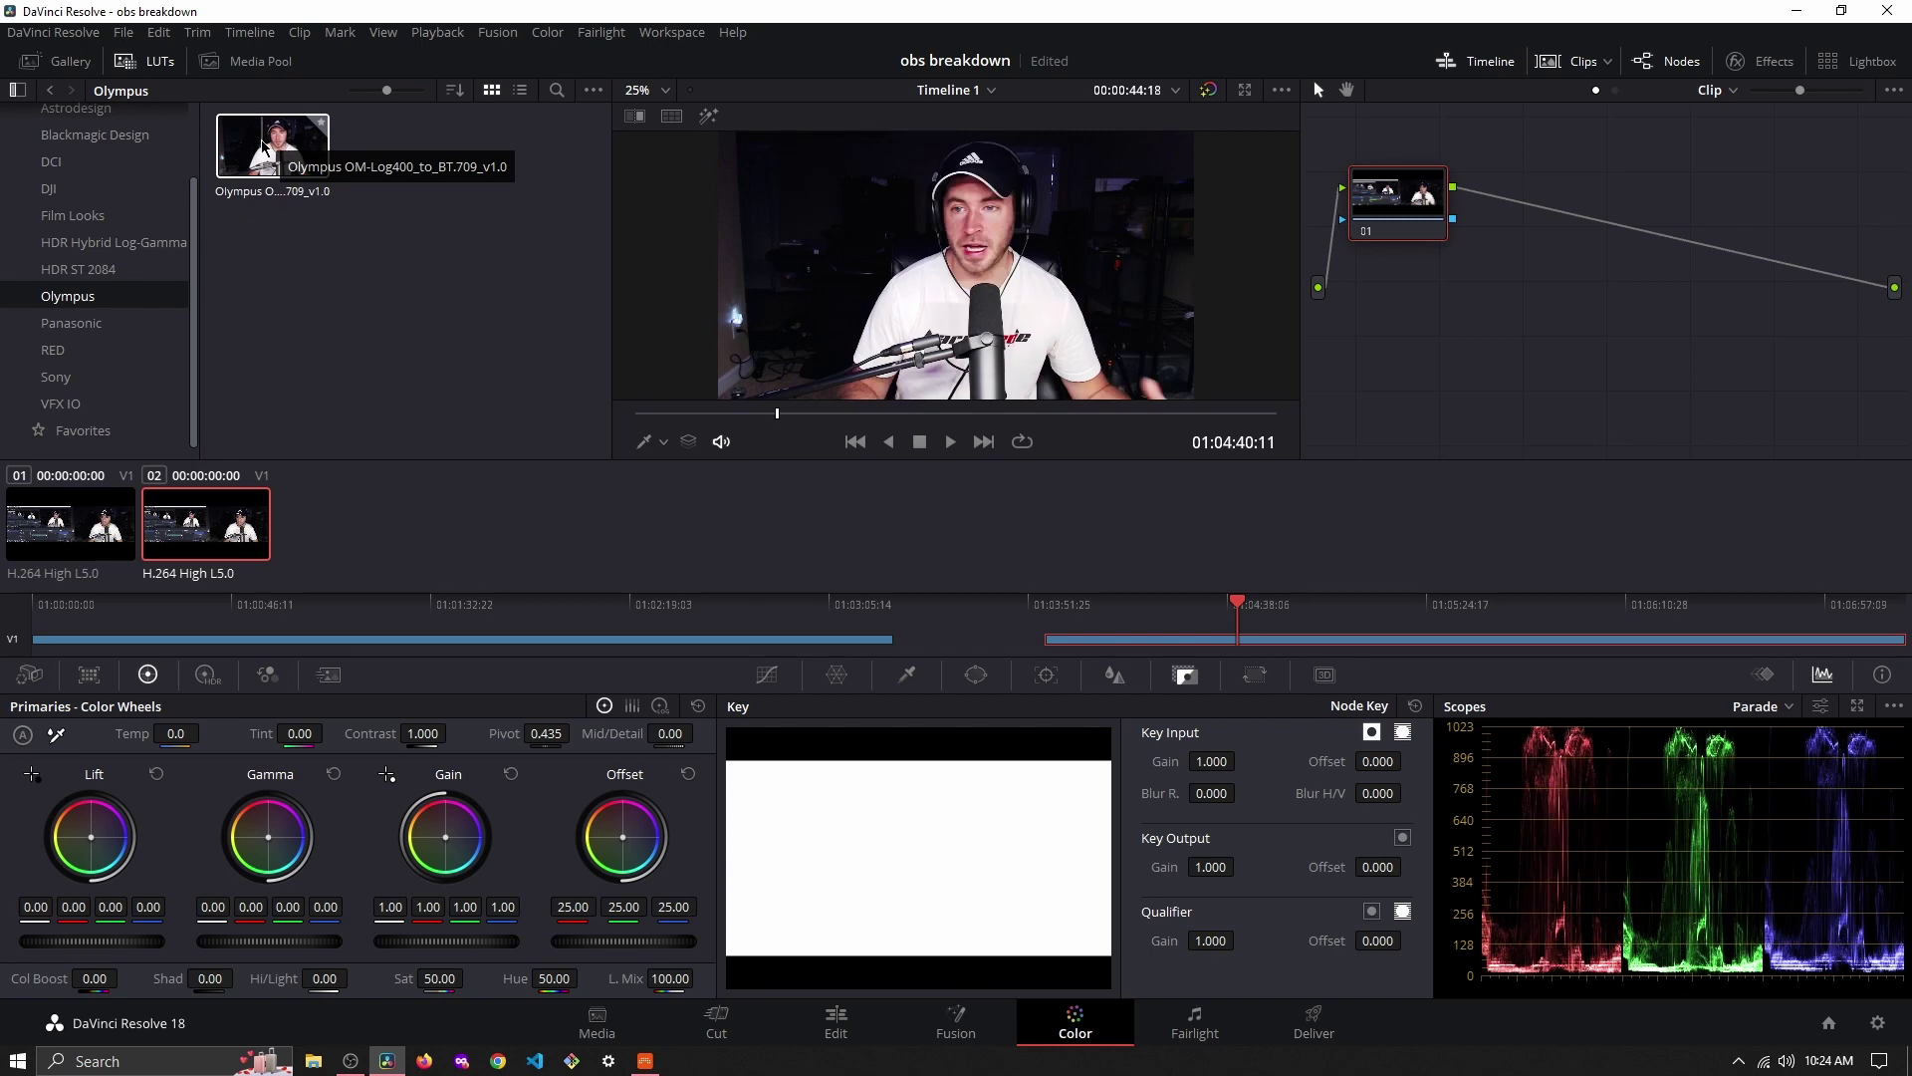
{"action": "left_click_drag", "start_coordinate": [279, 123], "coordinate": [1434, 221]}
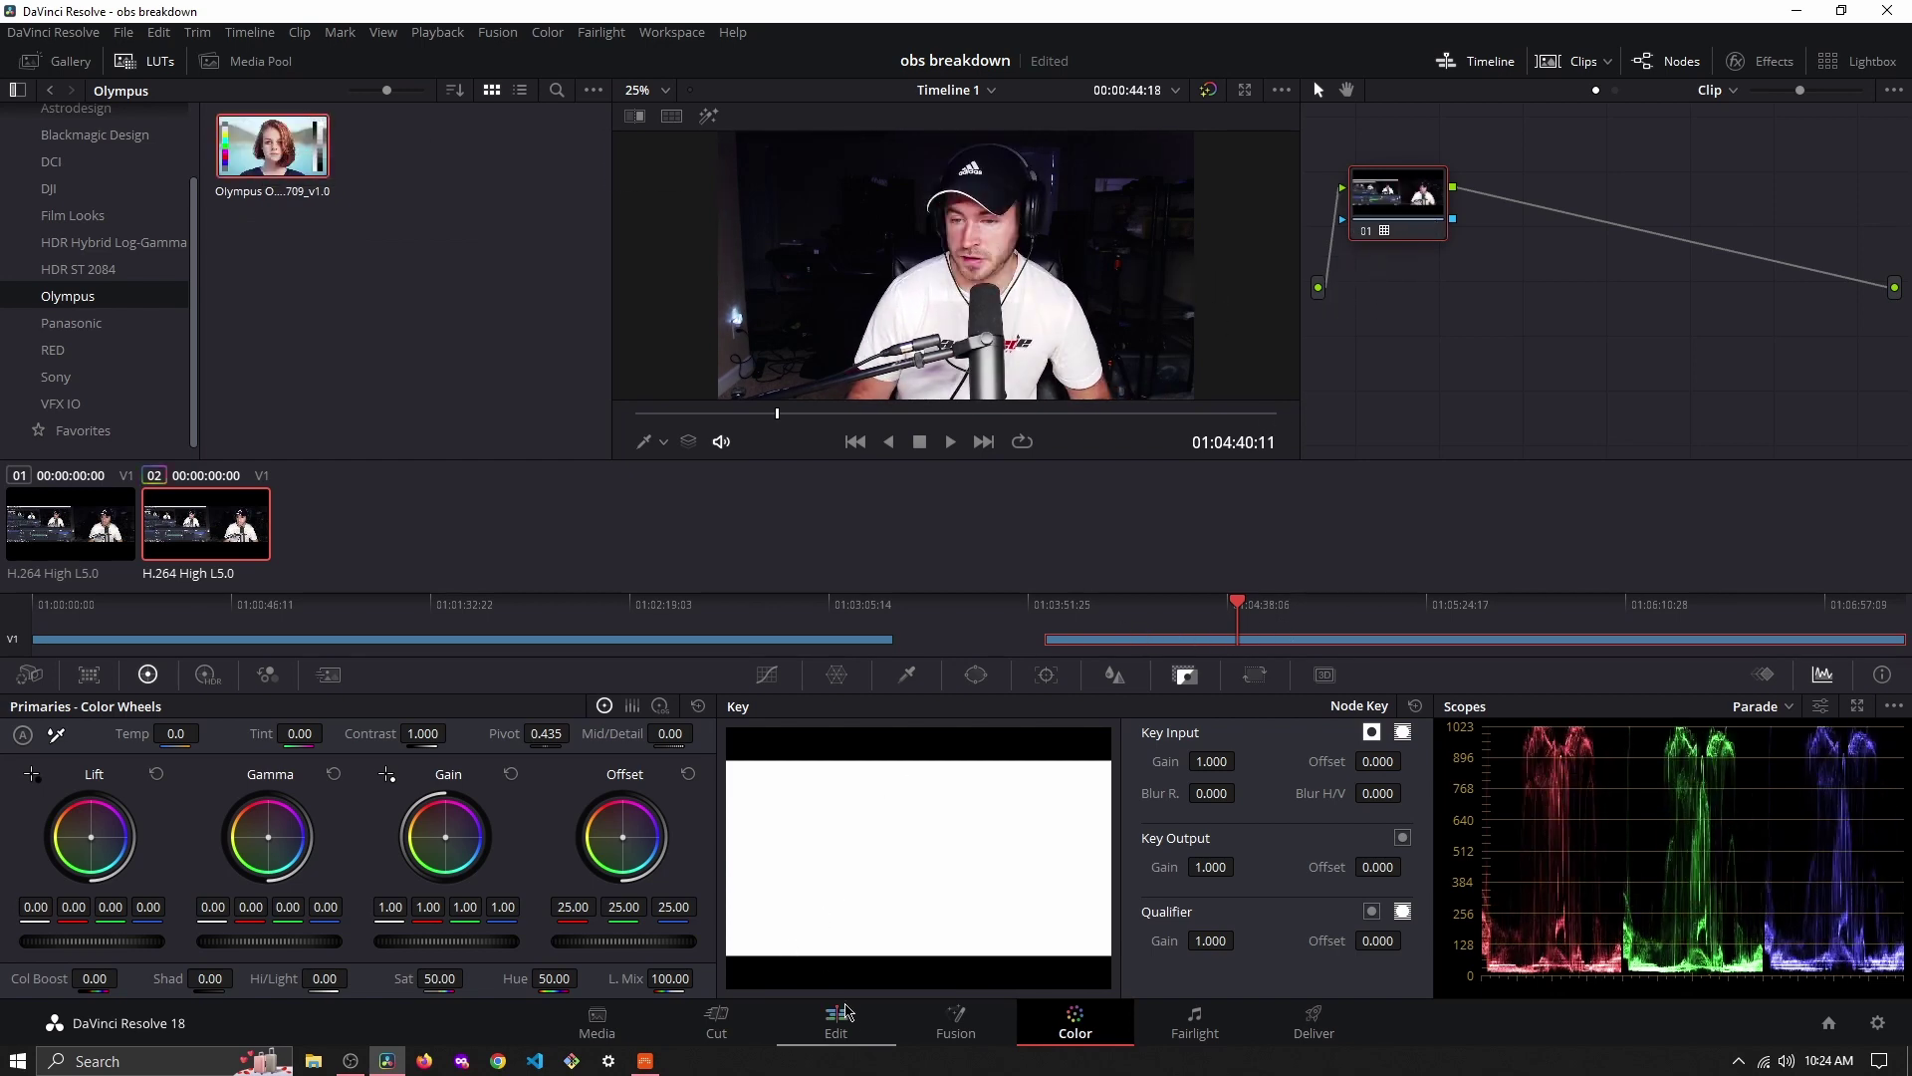
- On the Edit page, move the second clip onto Video 2 at the timeline start
{"action": "left_click", "coordinate": [837, 1021]}
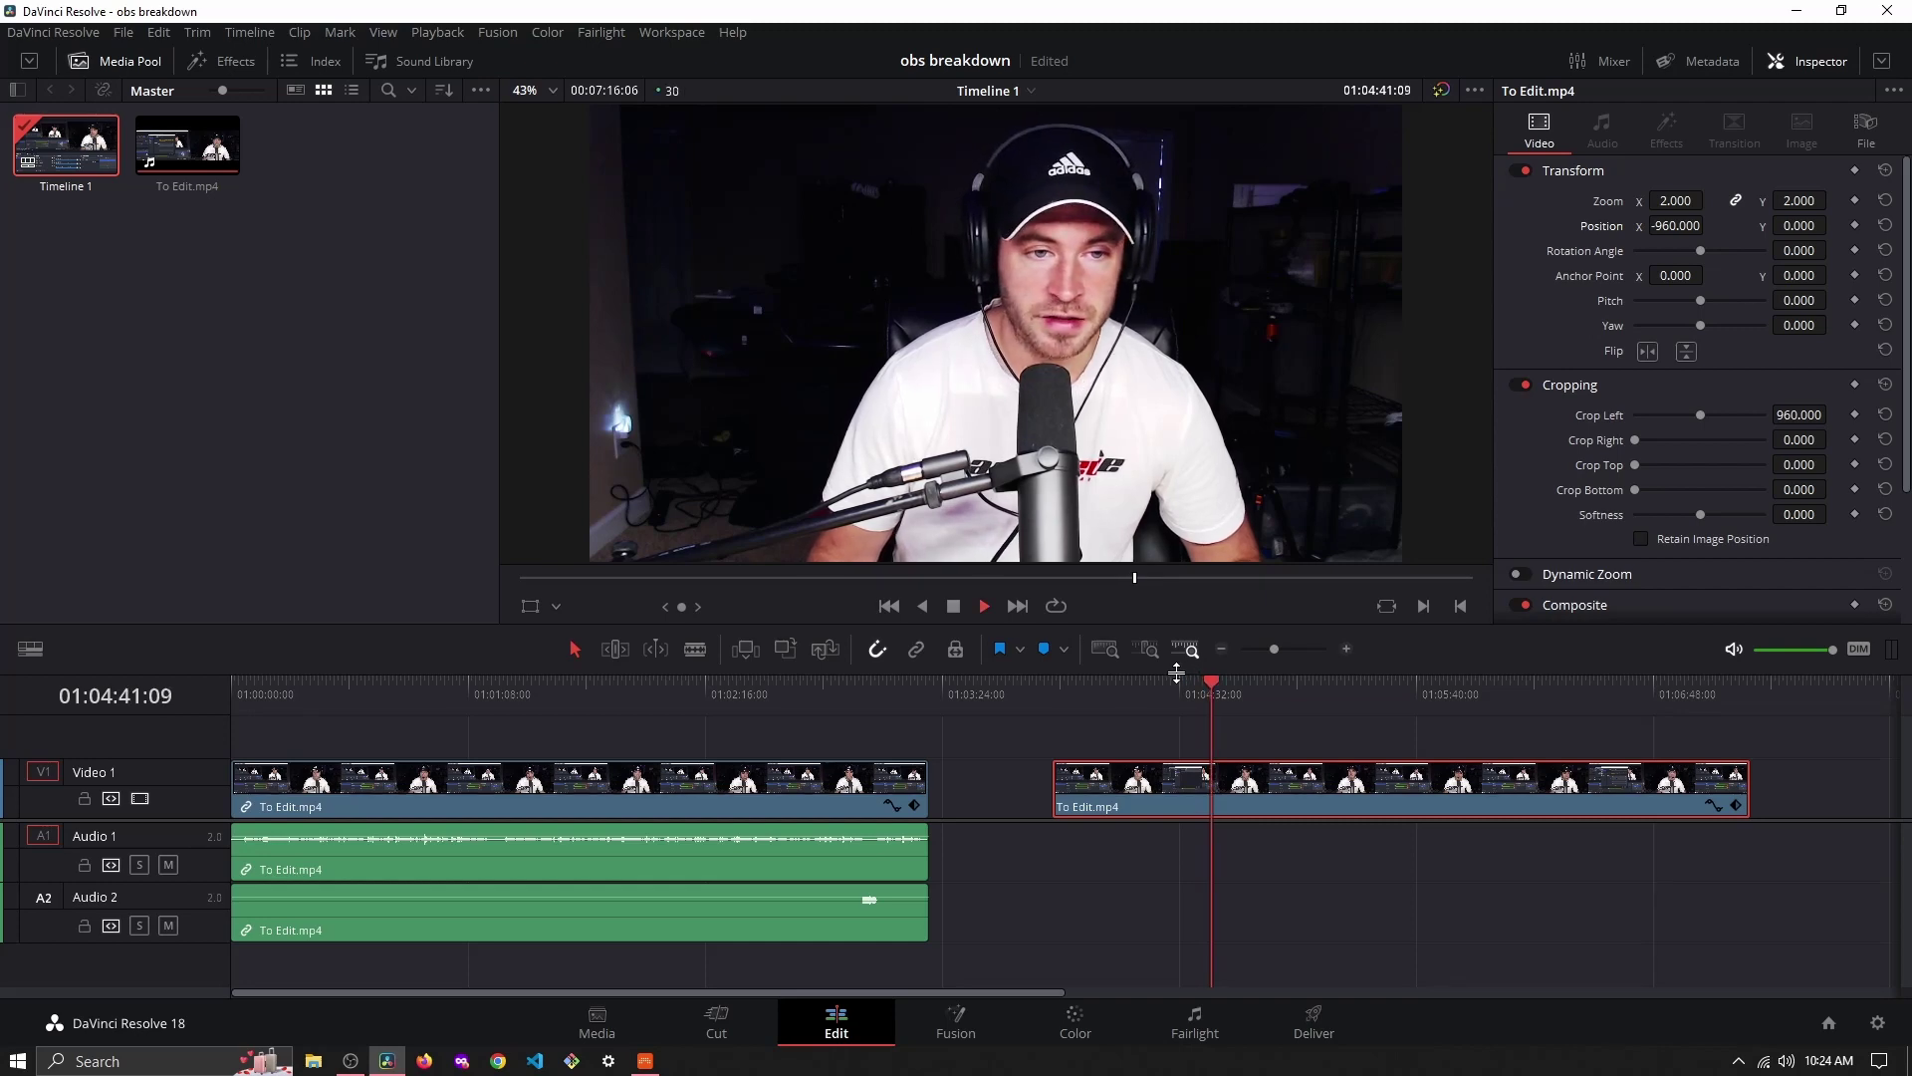
{"action": "left_click_drag", "start_coordinate": [1110, 806], "coordinate": [167, 769]}
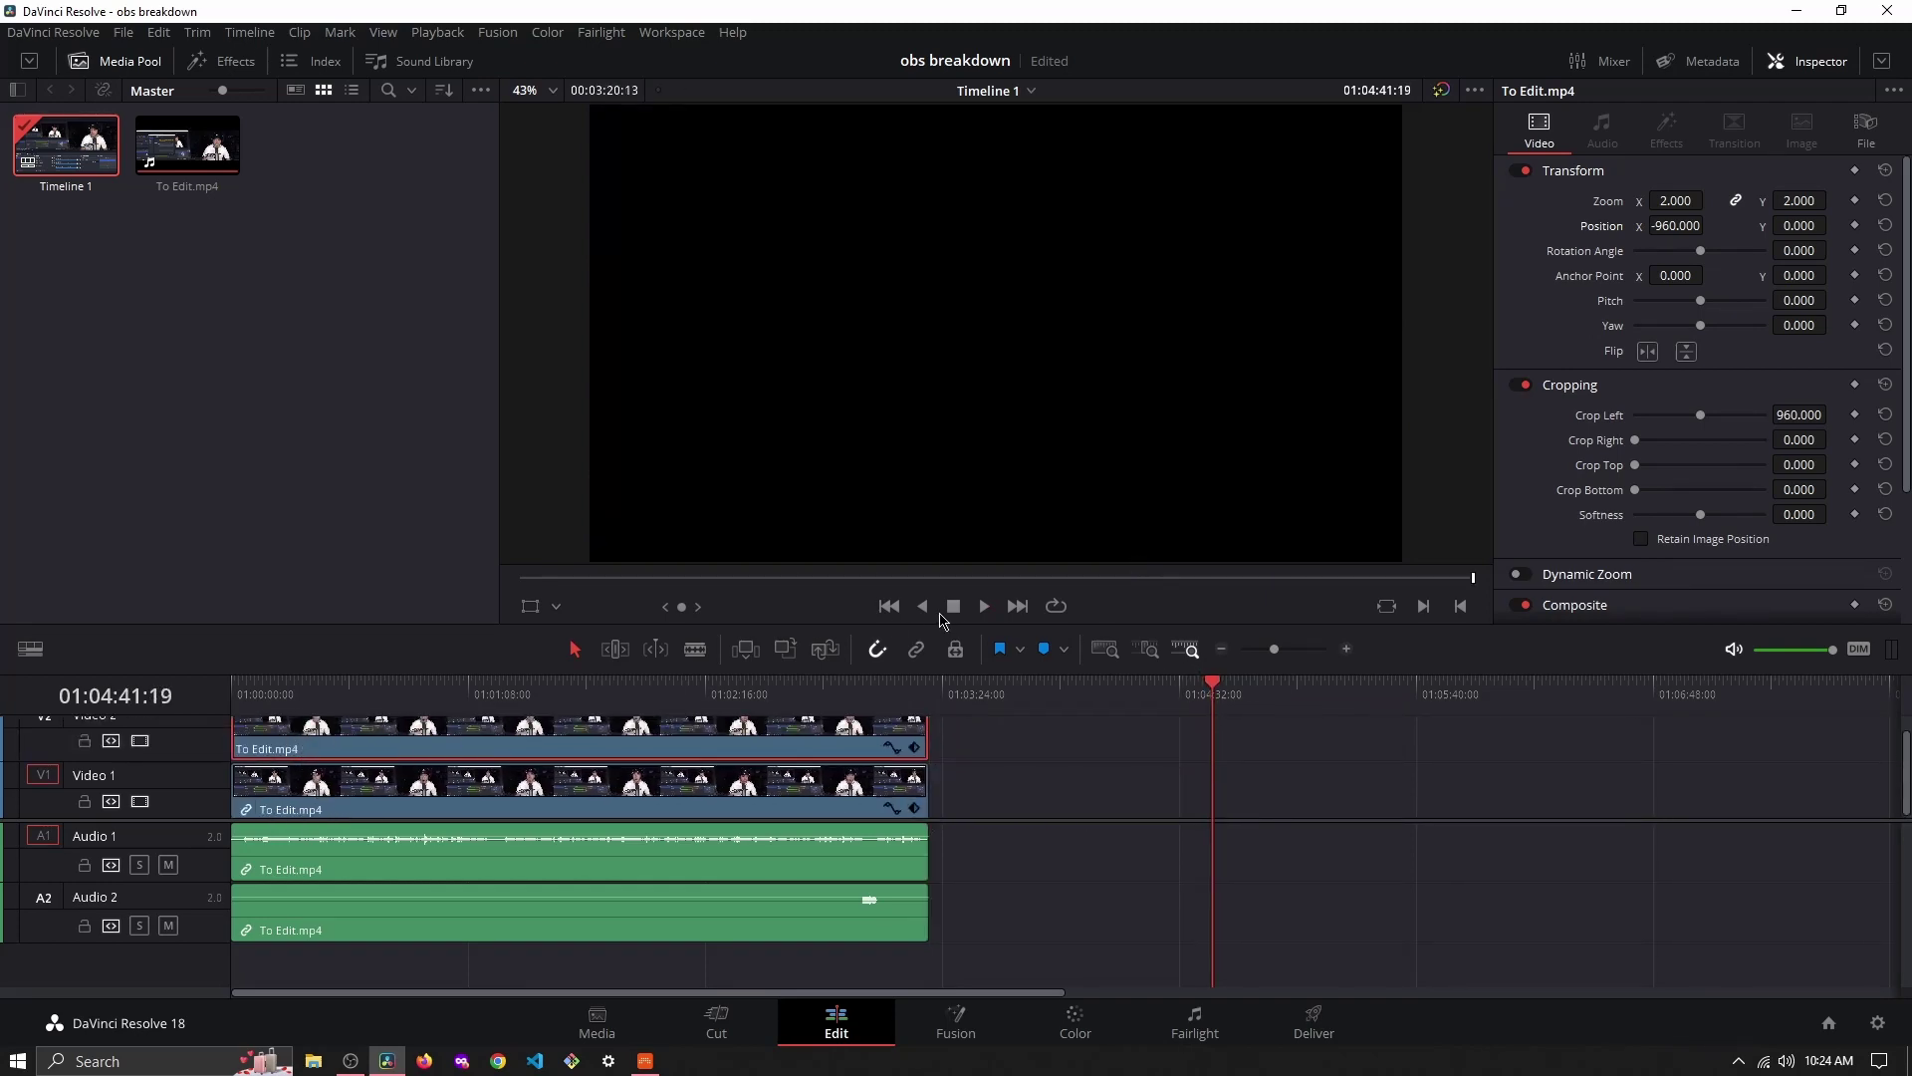
{"action": "left_click", "coordinate": [1222, 648]}
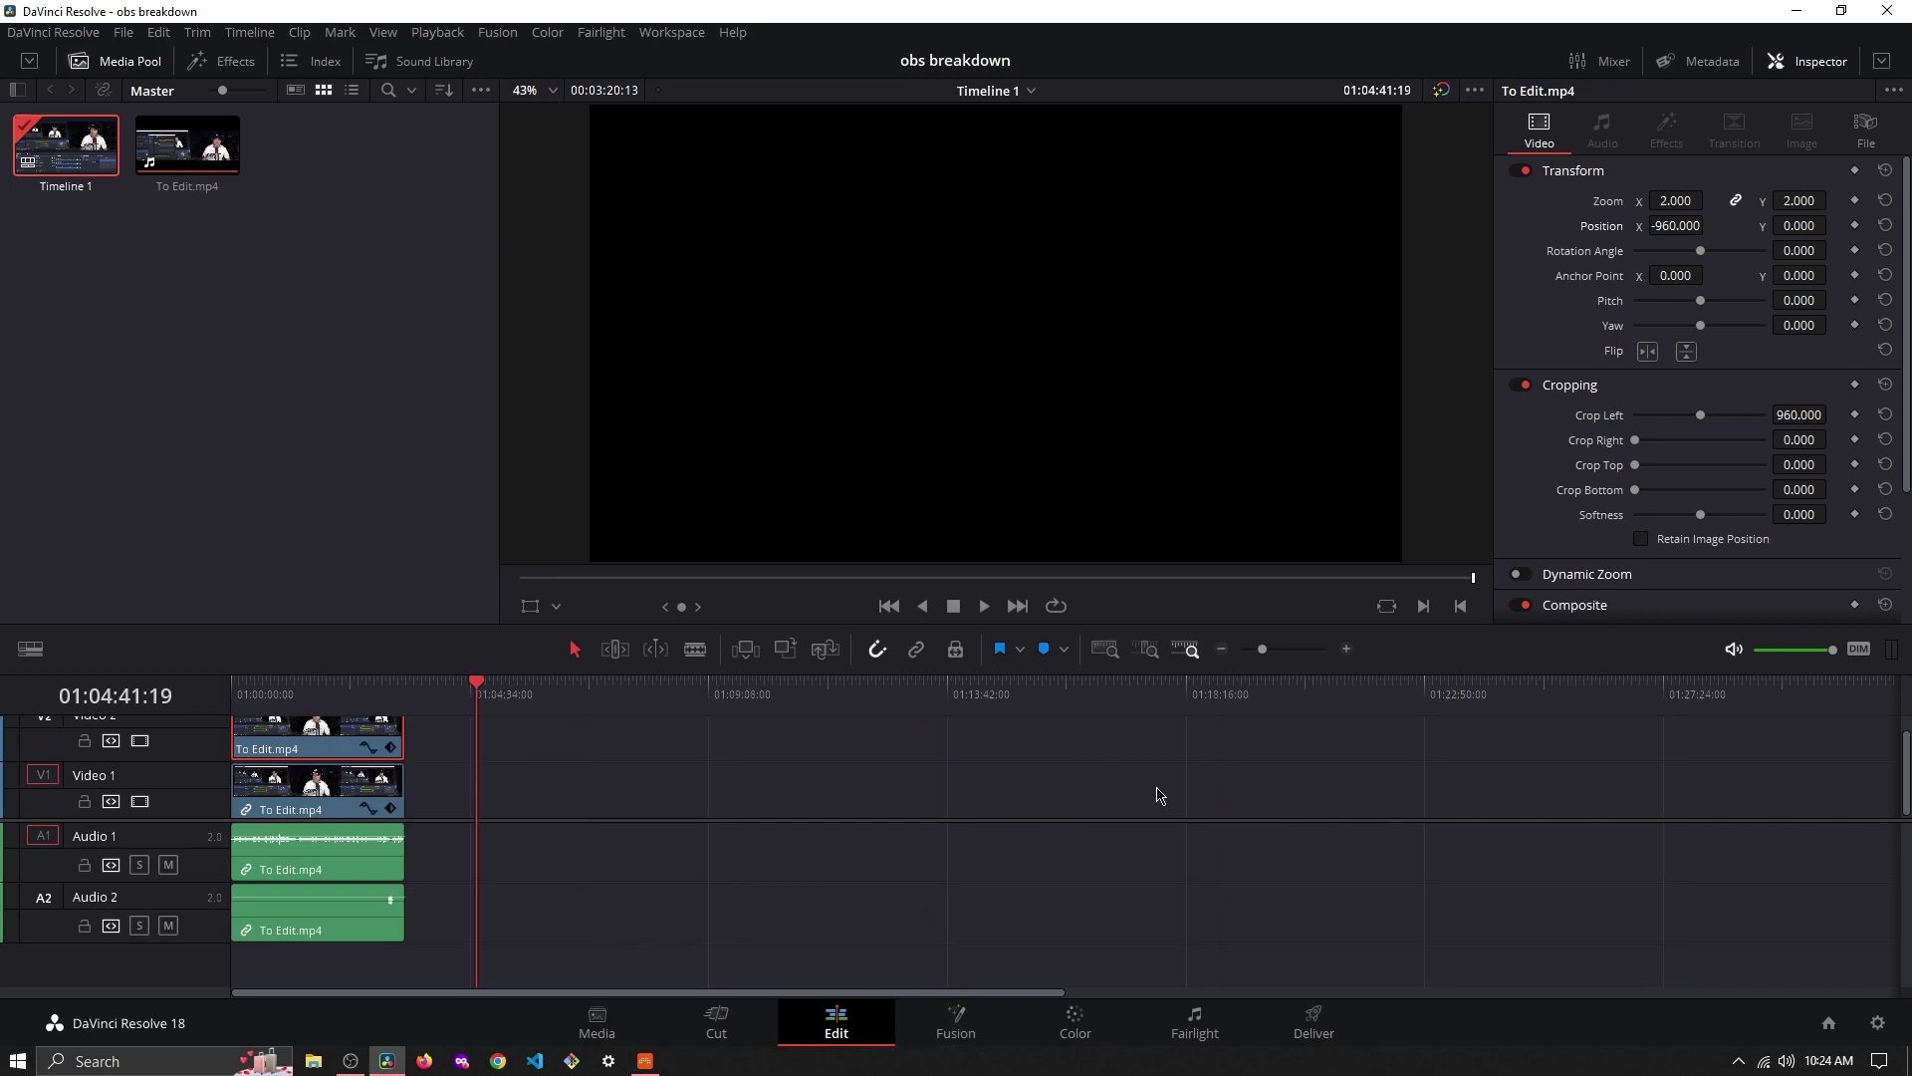
{"action": "left_click", "coordinate": [1346, 649]}
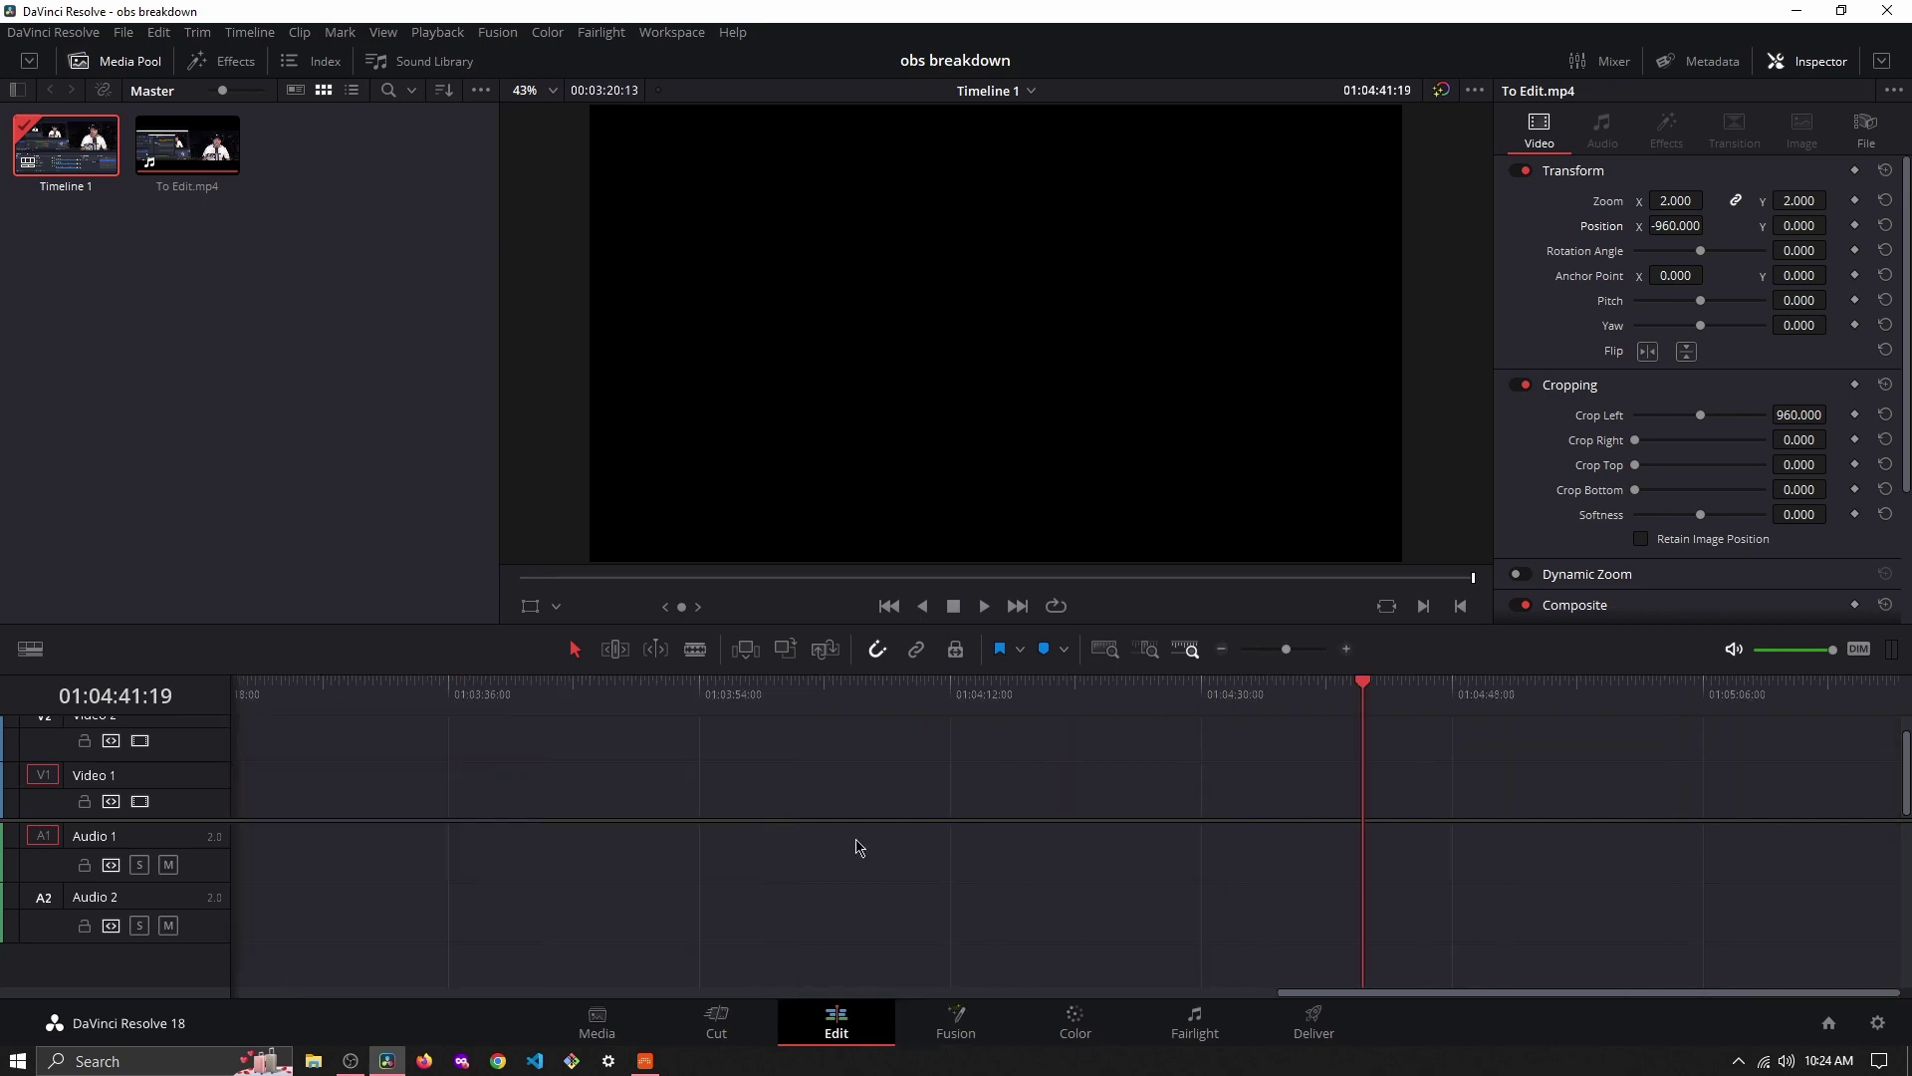
{"action": "scroll", "coordinate": [1012, 897], "scroll_direction": "left", "scroll_amount": 10}
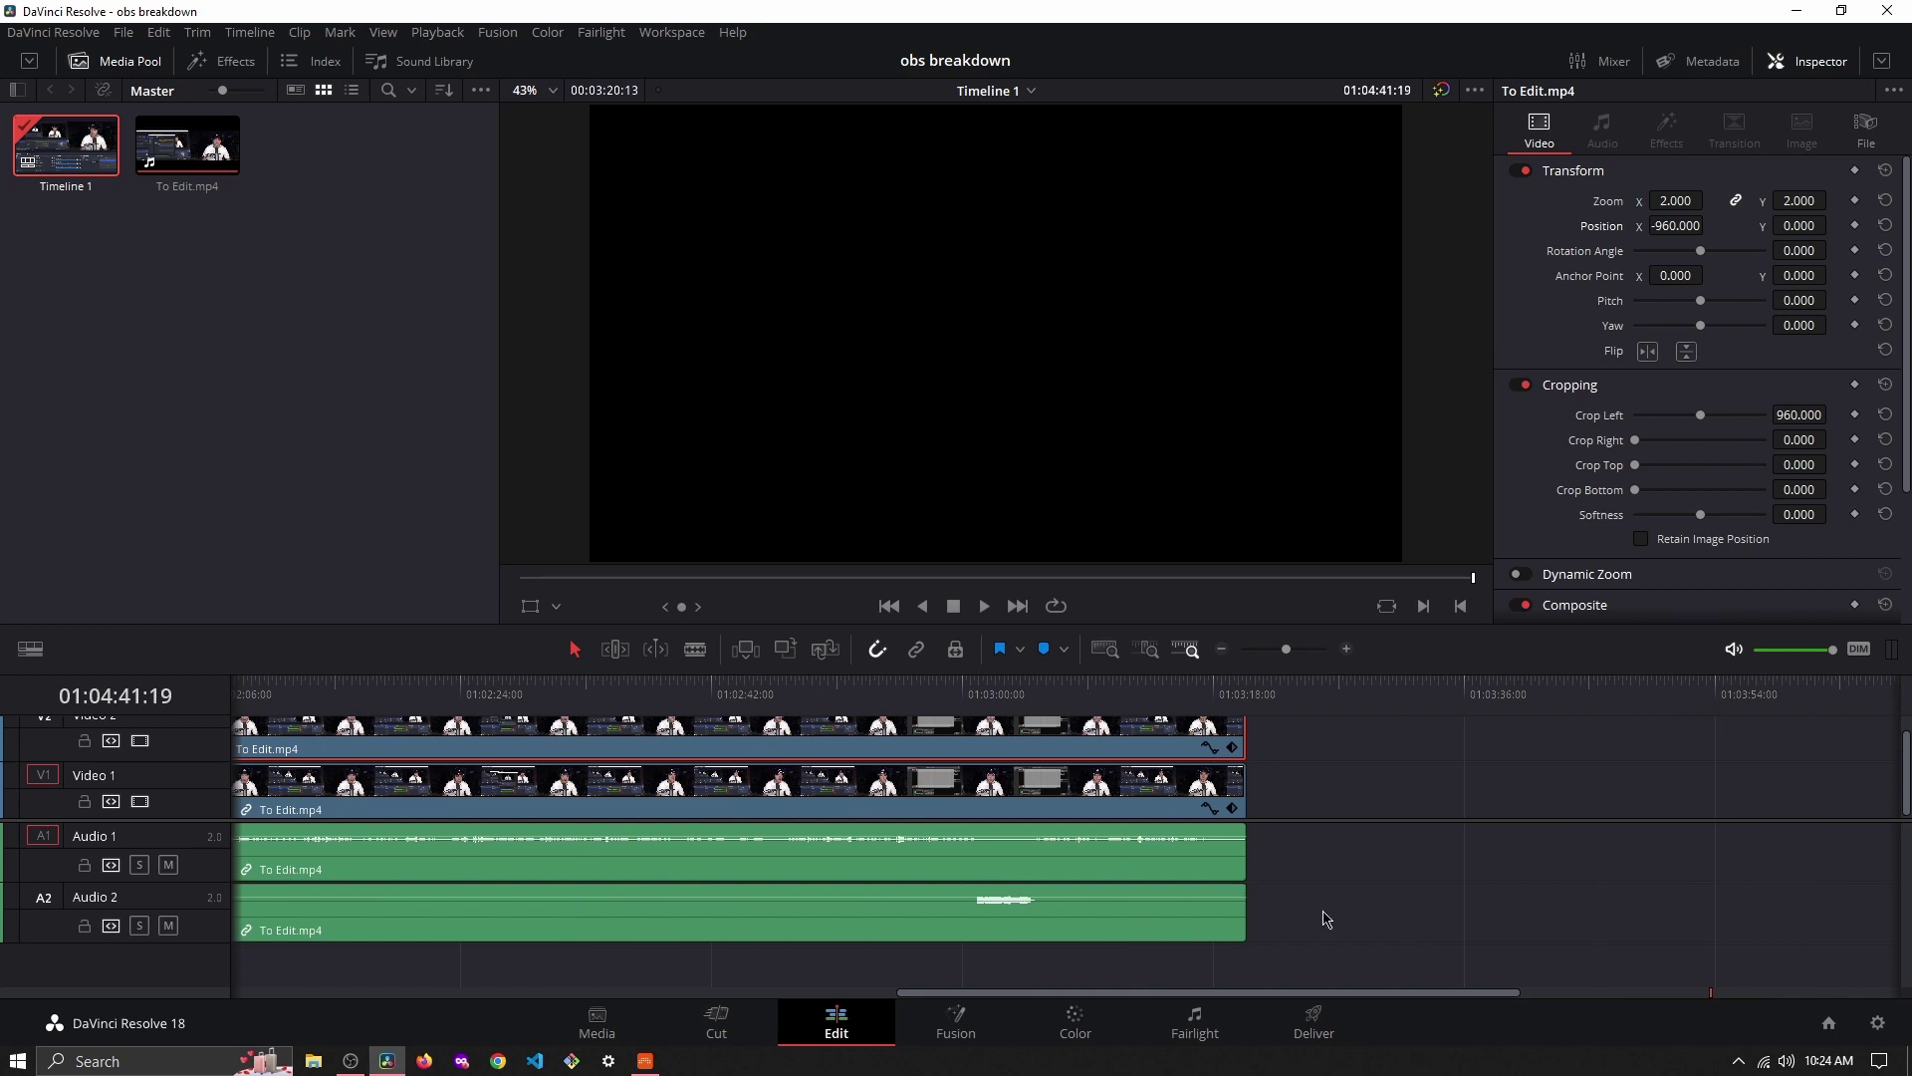
- Play back the stacked clips, enlarging the video tracks so both show fully
{"action": "left_click_drag", "start_coordinate": [1350, 927], "coordinate": [1090, 749]}
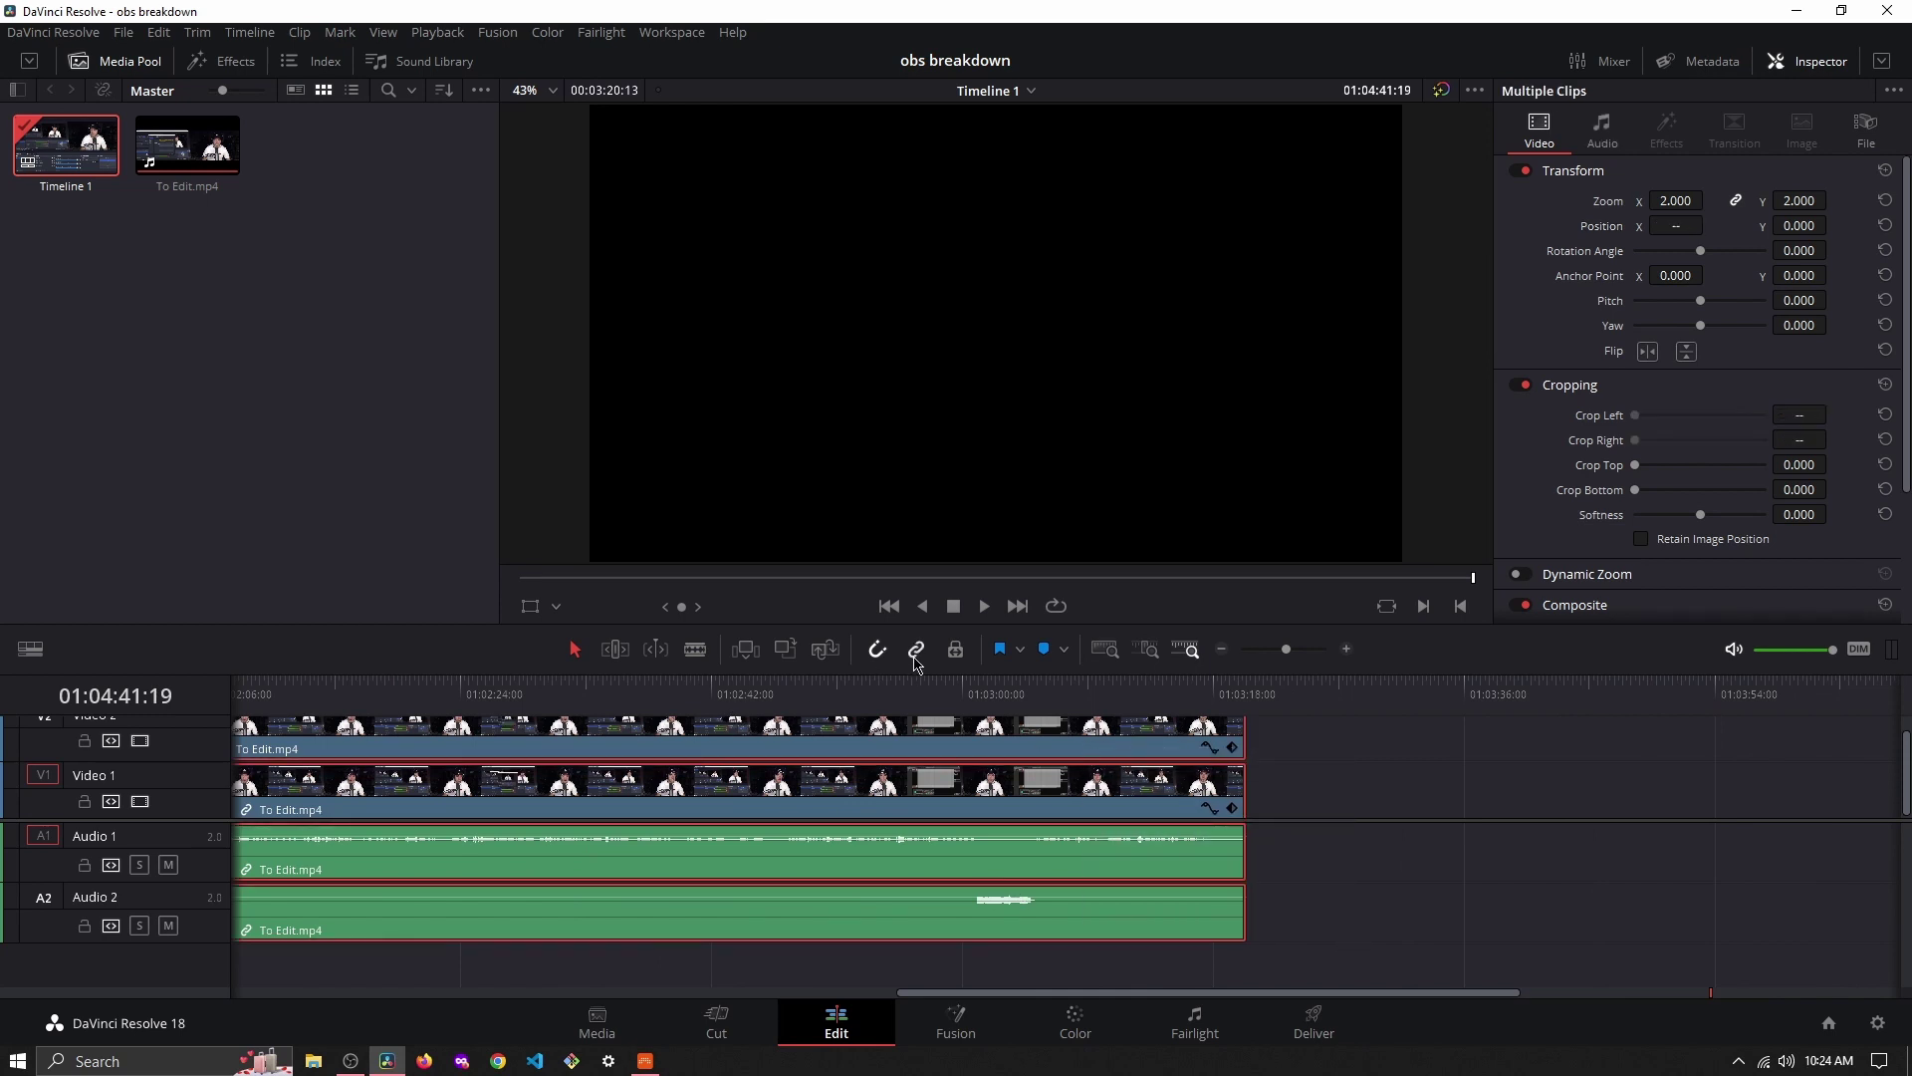
{"action": "left_click", "coordinate": [449, 704]}
{"action": "key", "text": "space"}
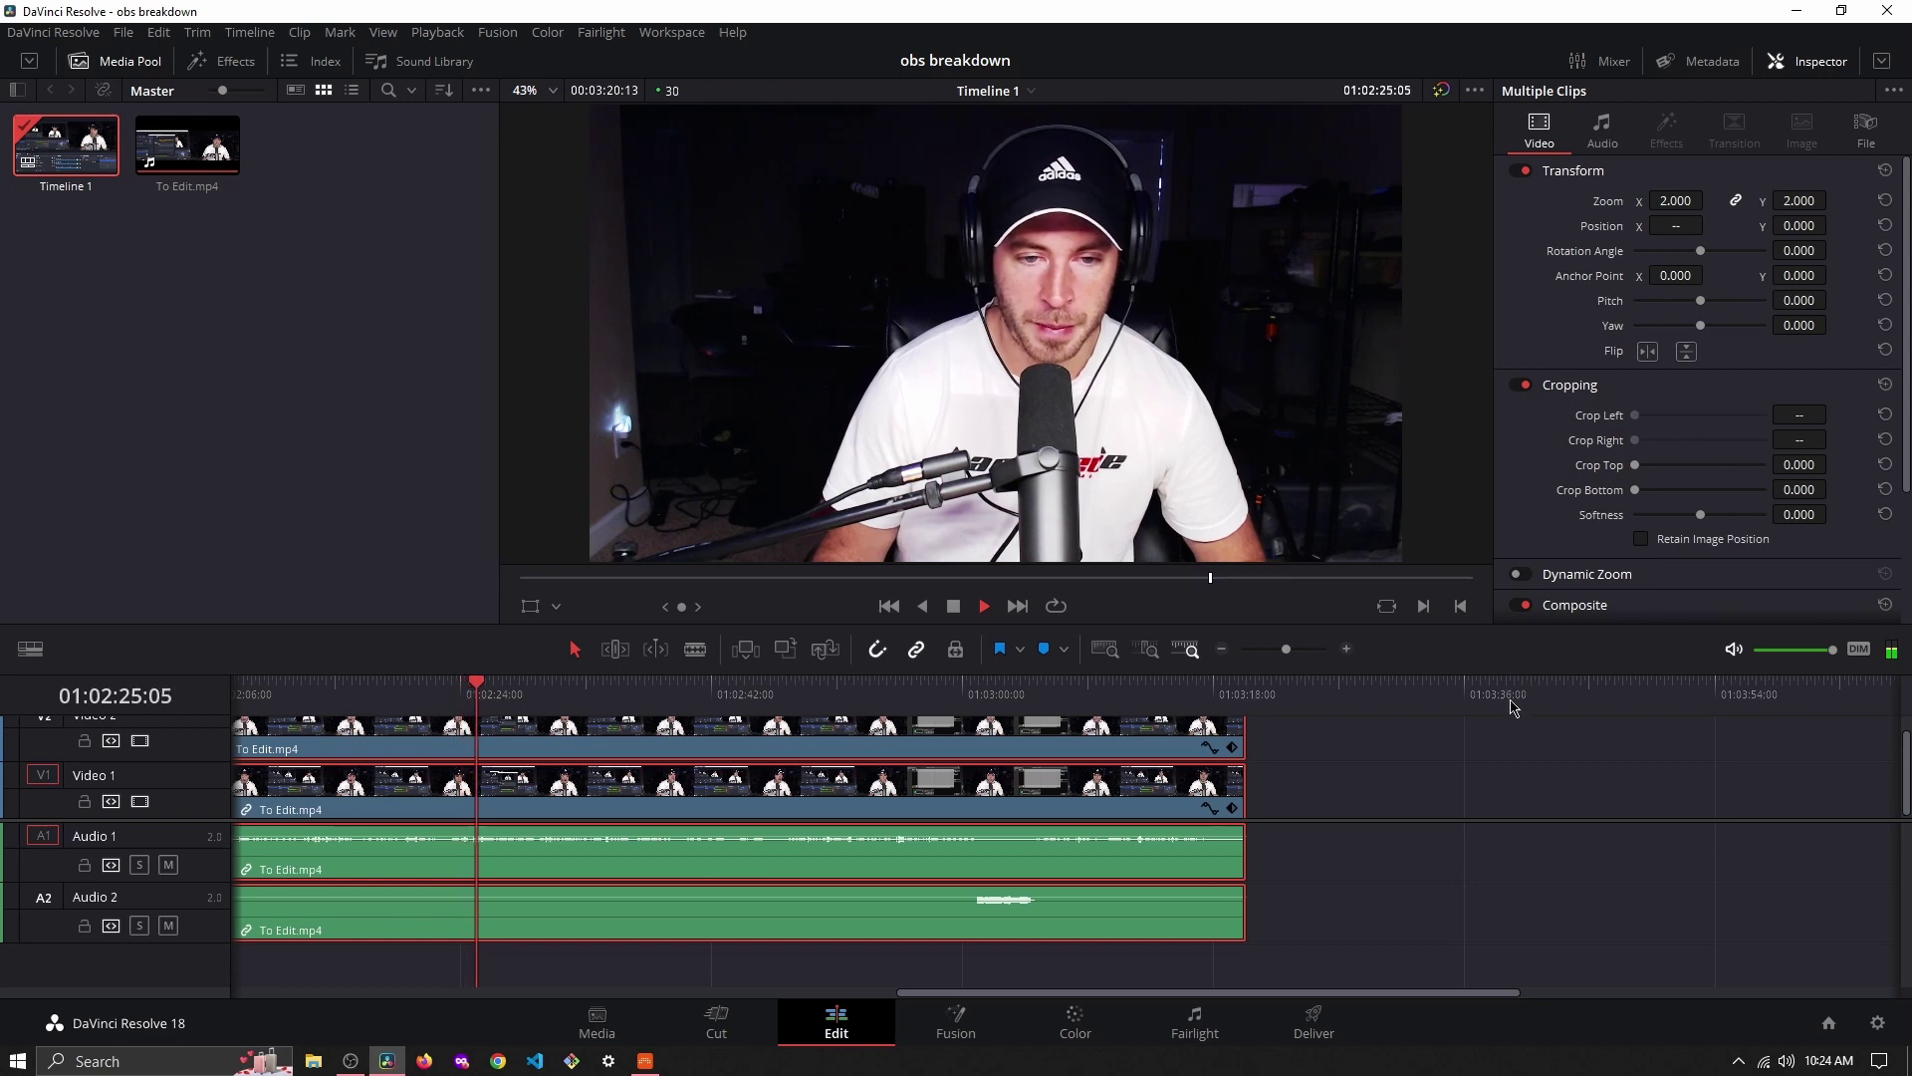
{"action": "scroll", "coordinate": [1533, 749], "scroll_direction": "up", "scroll_amount": 1}
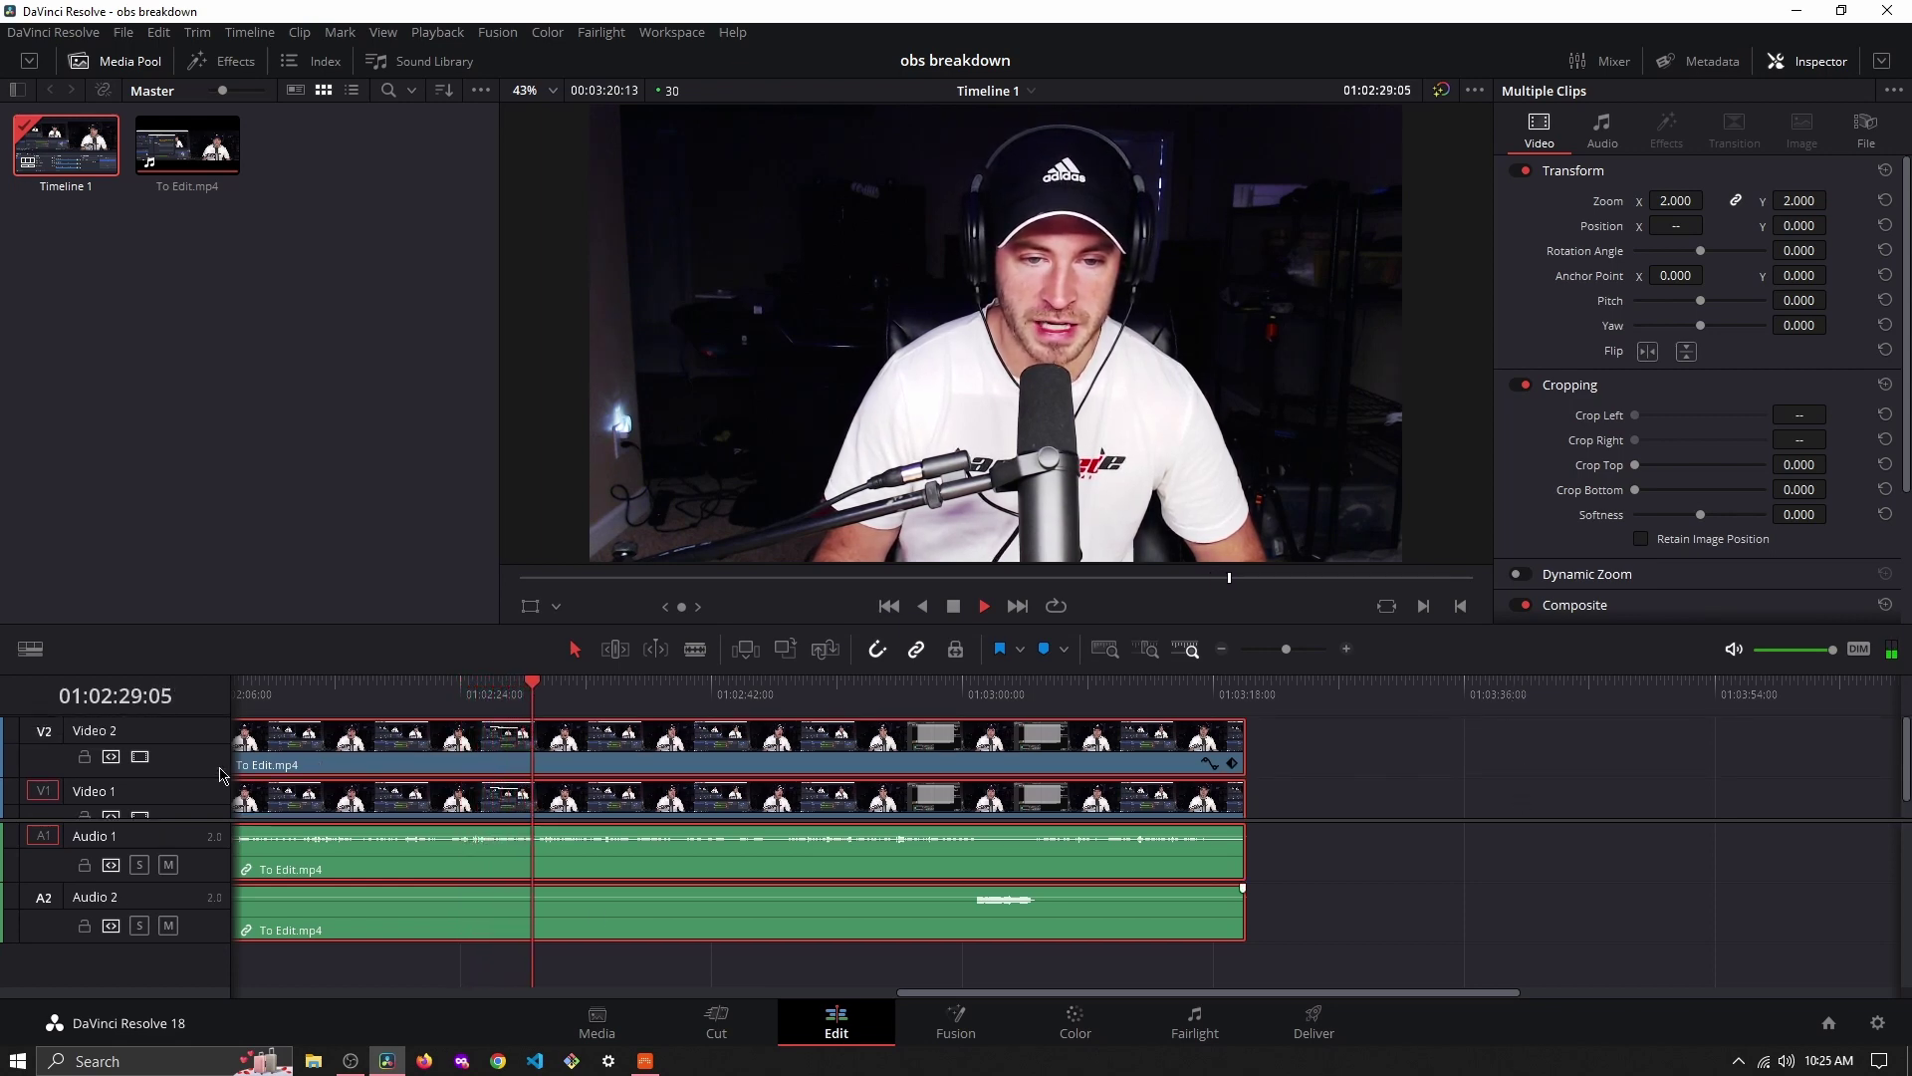
{"action": "left_click_drag", "start_coordinate": [183, 819], "coordinate": [183, 877]}
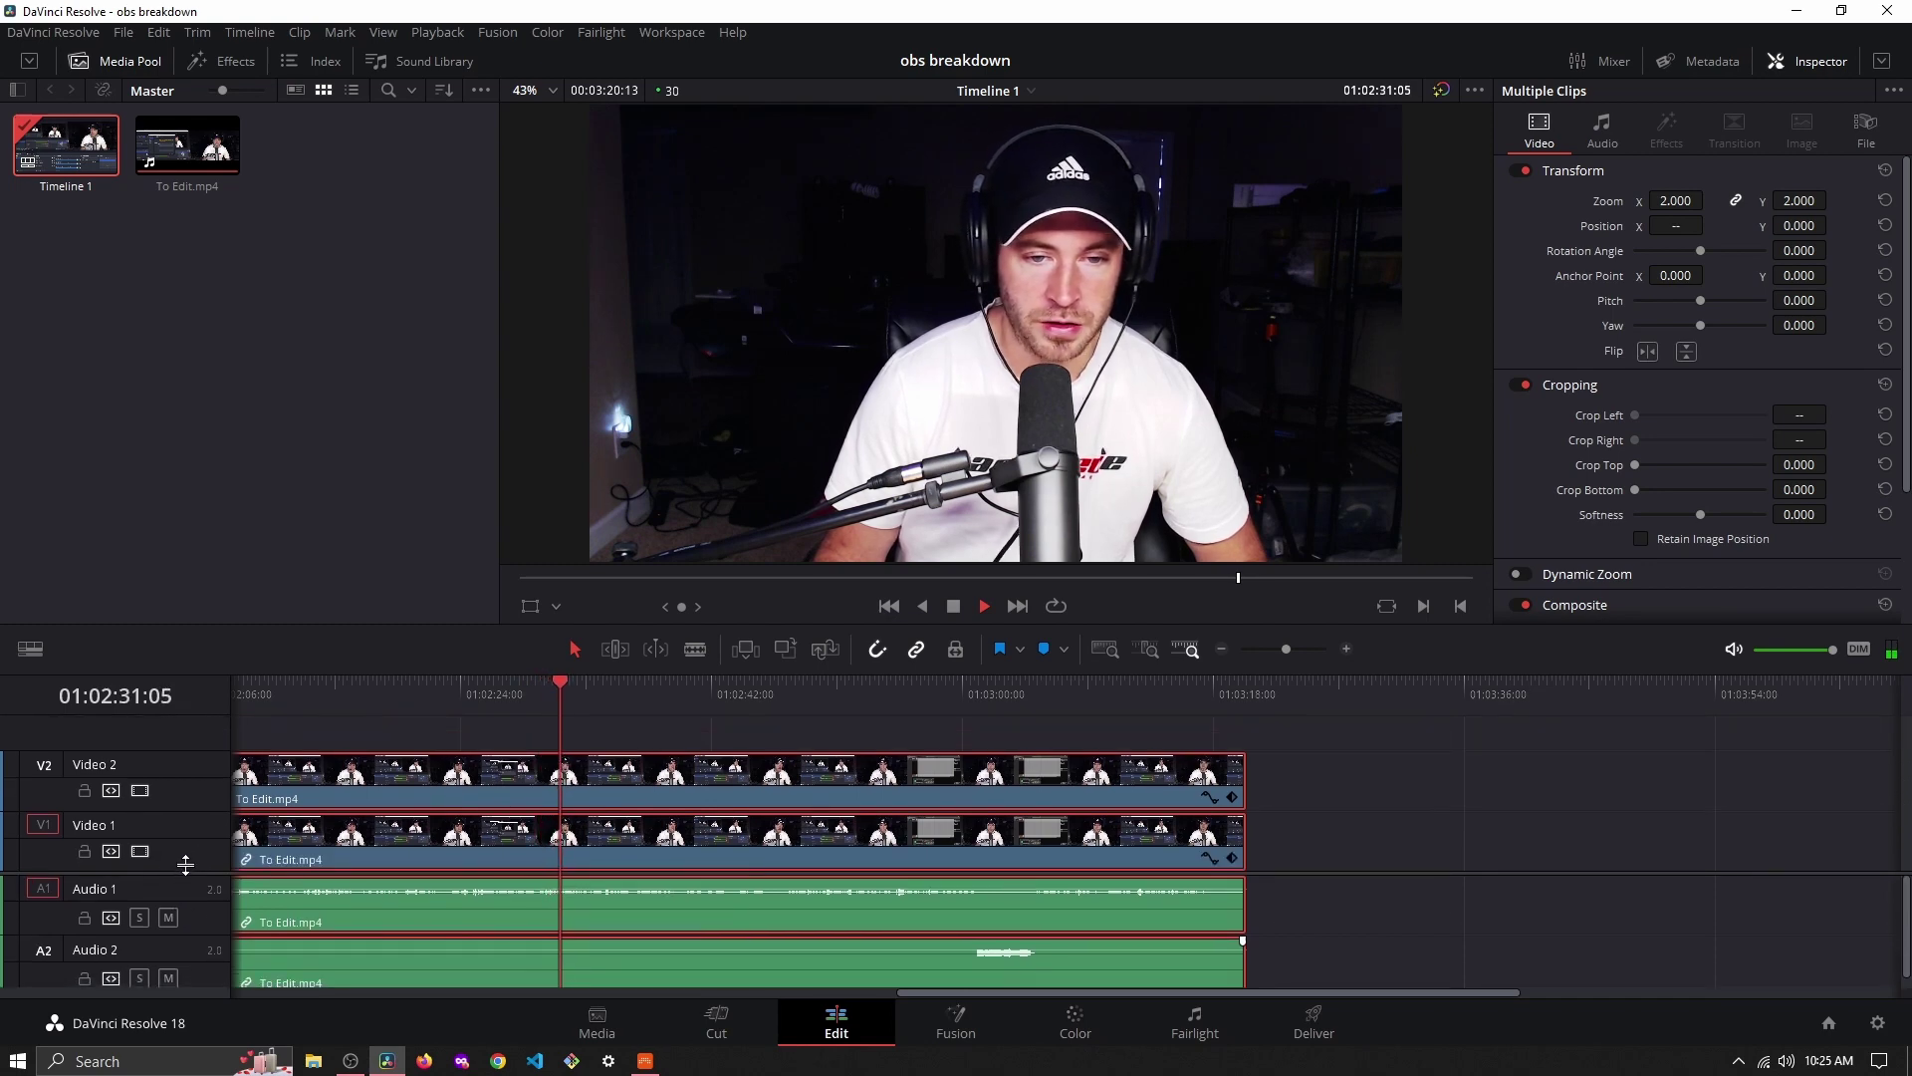
{"action": "scroll", "coordinate": [186, 858], "scroll_direction": "down", "scroll_amount": 1}
{"action": "key", "text": "space"}
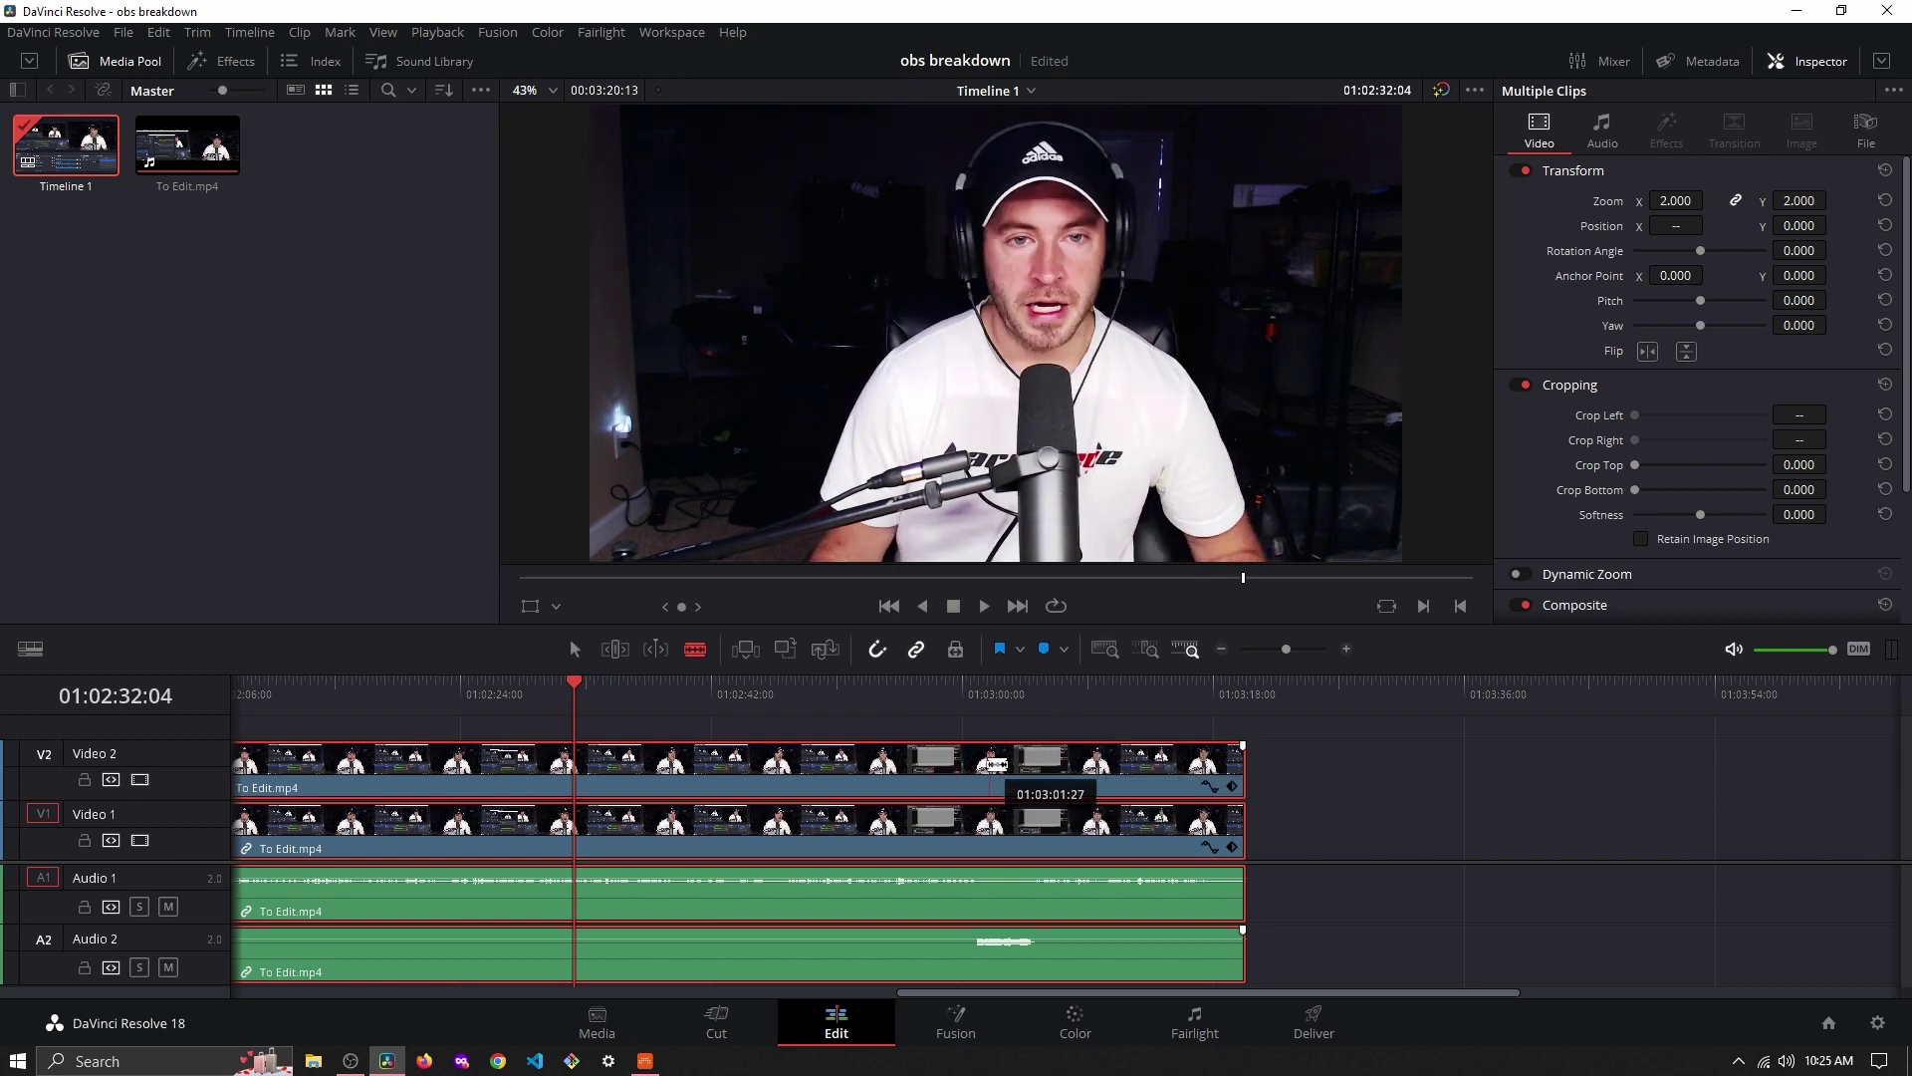
- Cut Video 1, audio and Video 2 at 01:02:58:18 with the Blade tool
{"action": "left_click", "coordinate": [953, 852]}
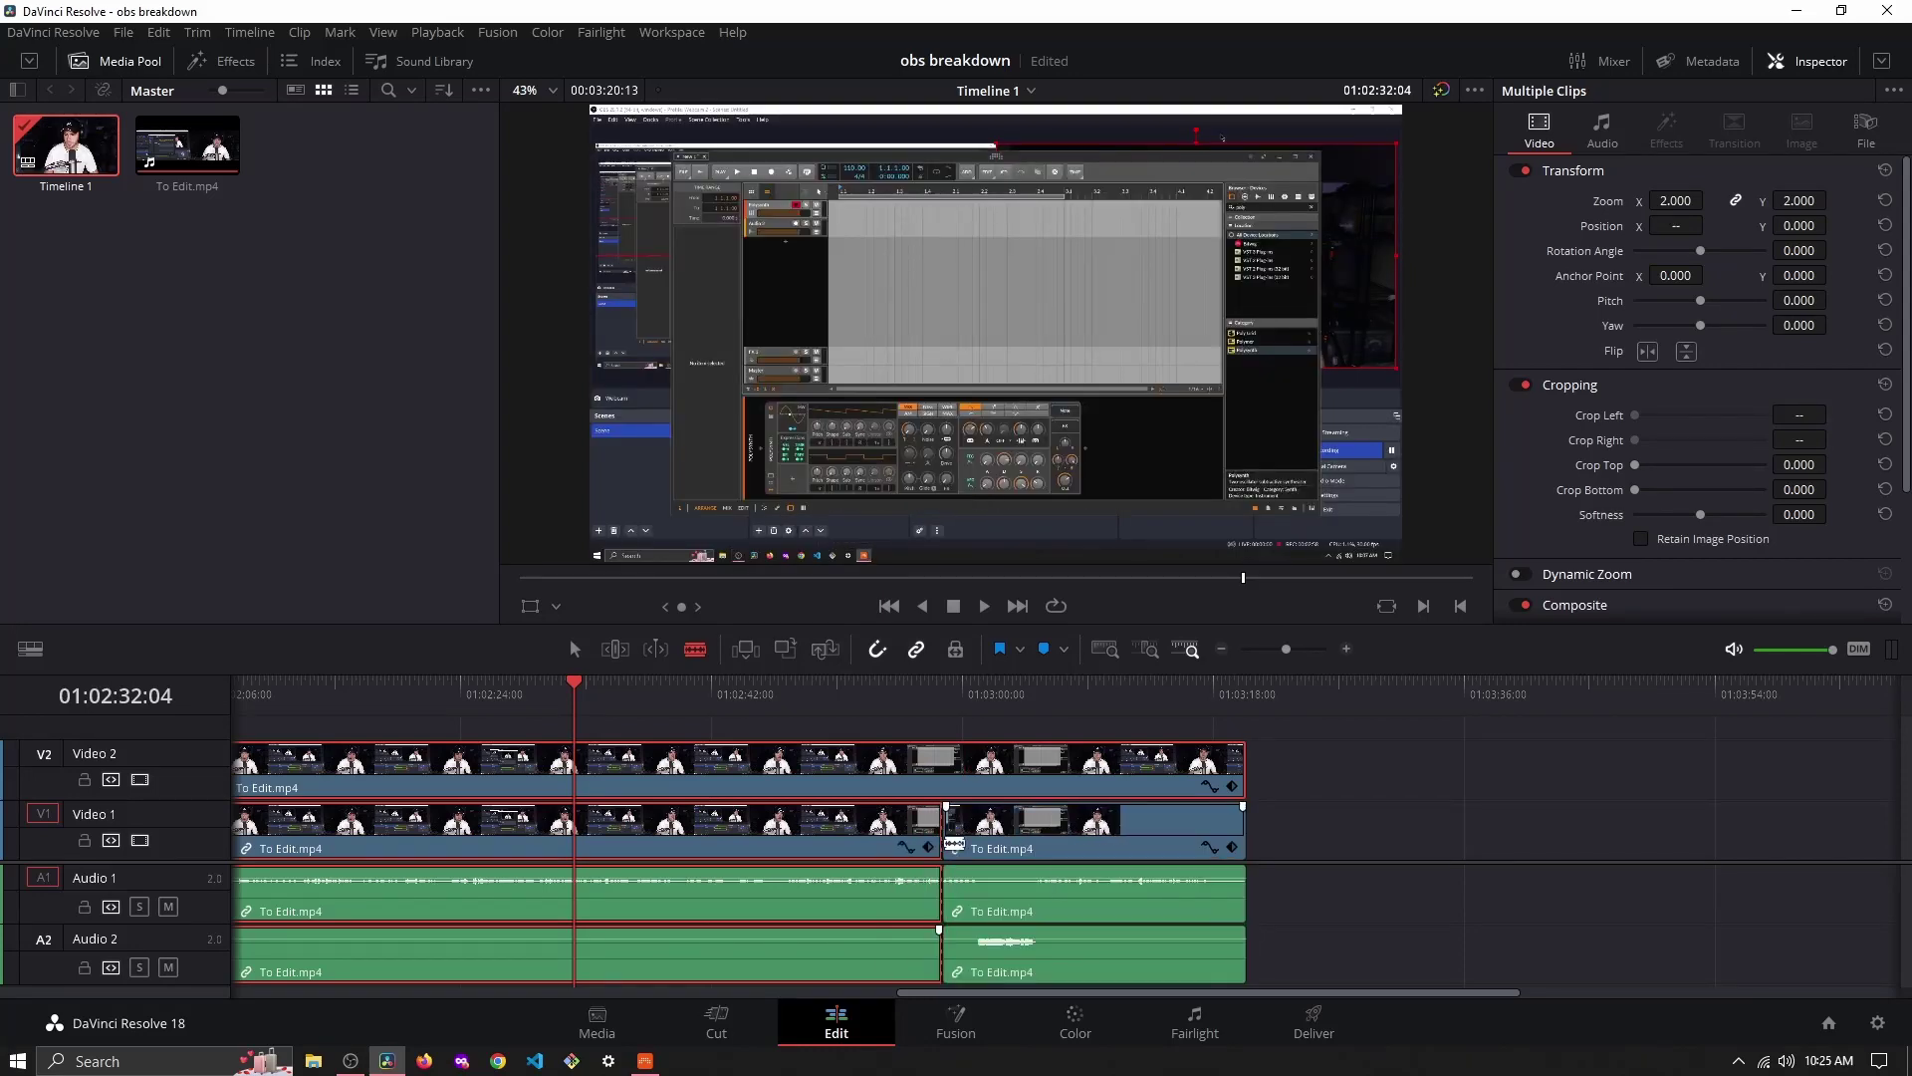
{"action": "left_click", "coordinate": [953, 789]}
{"action": "key", "text": "a"}
{"action": "key", "text": "Down"}
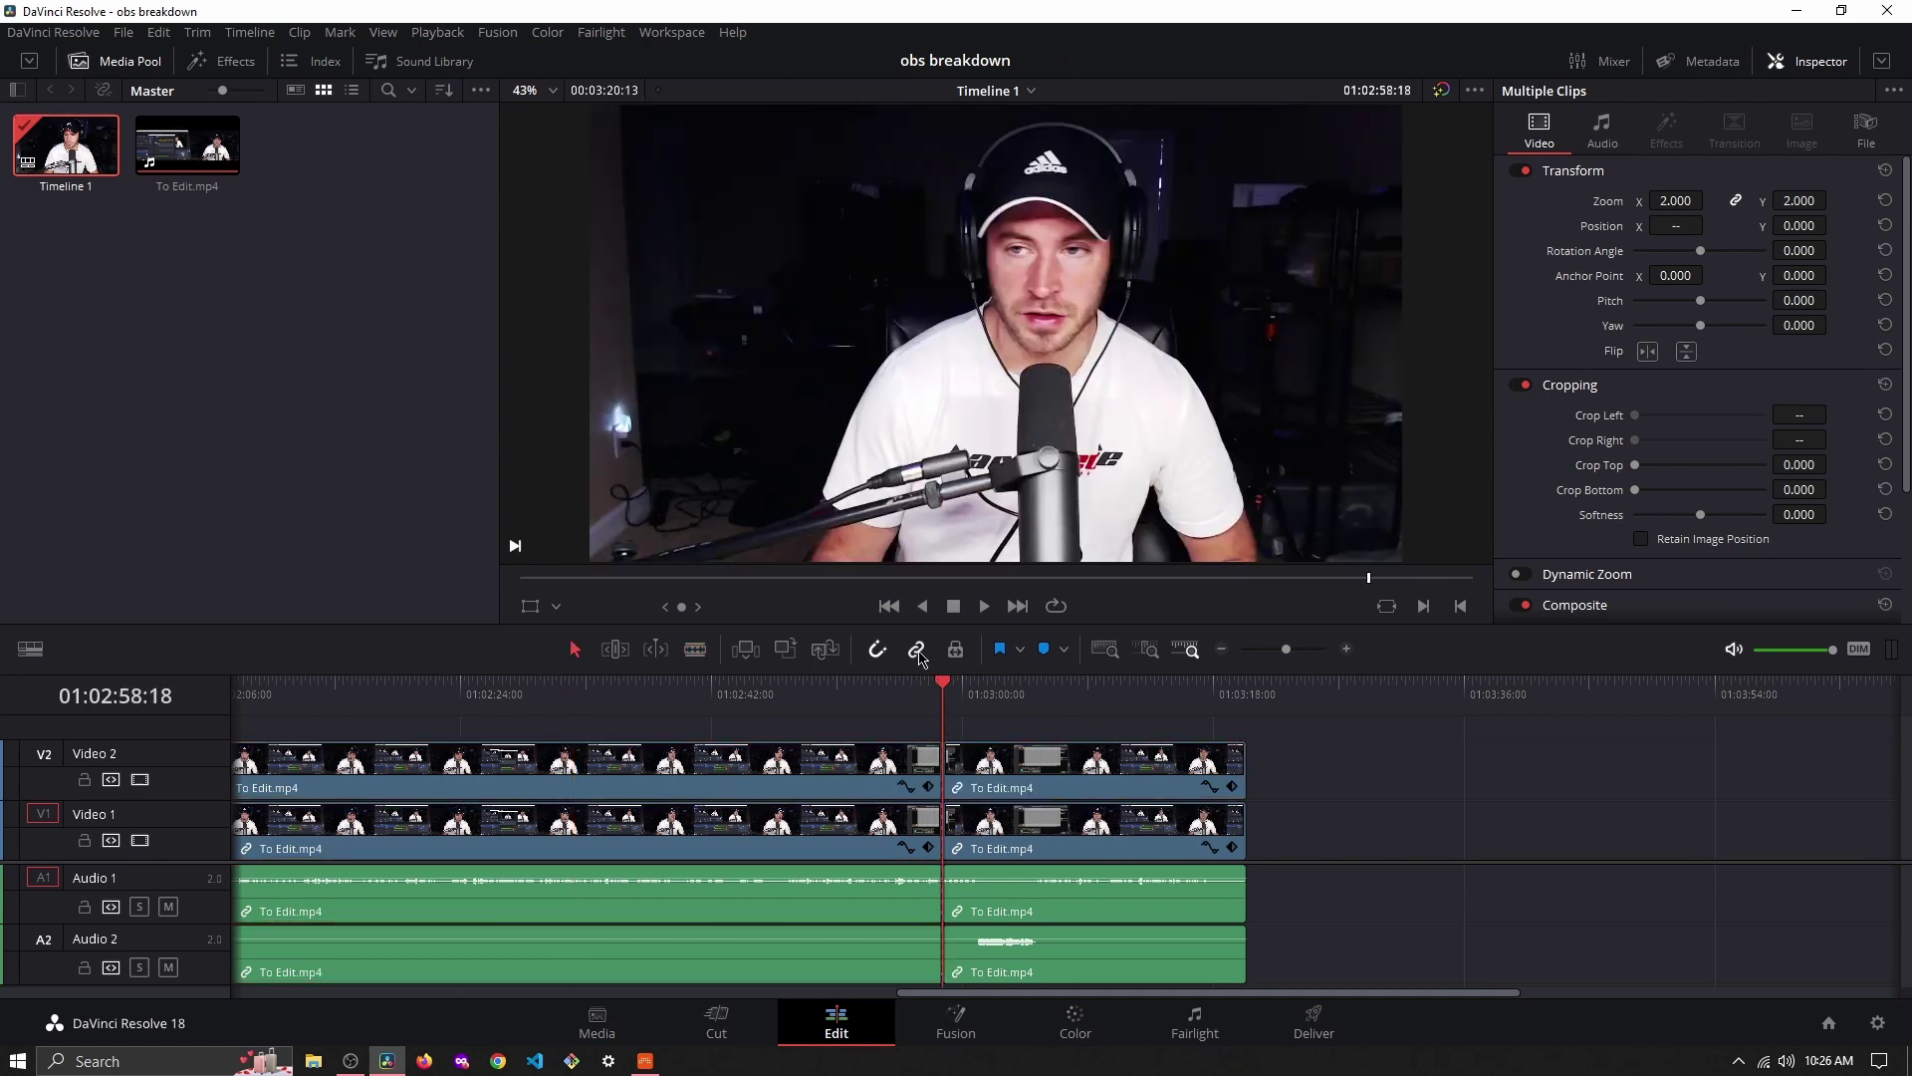
- Set the later Video 2 webcam clip to Zoom 0.750 and Position 236, -630 as a bottom-right inset
{"action": "left_click", "coordinate": [1200, 794]}
{"action": "left_click", "coordinate": [1097, 789]}
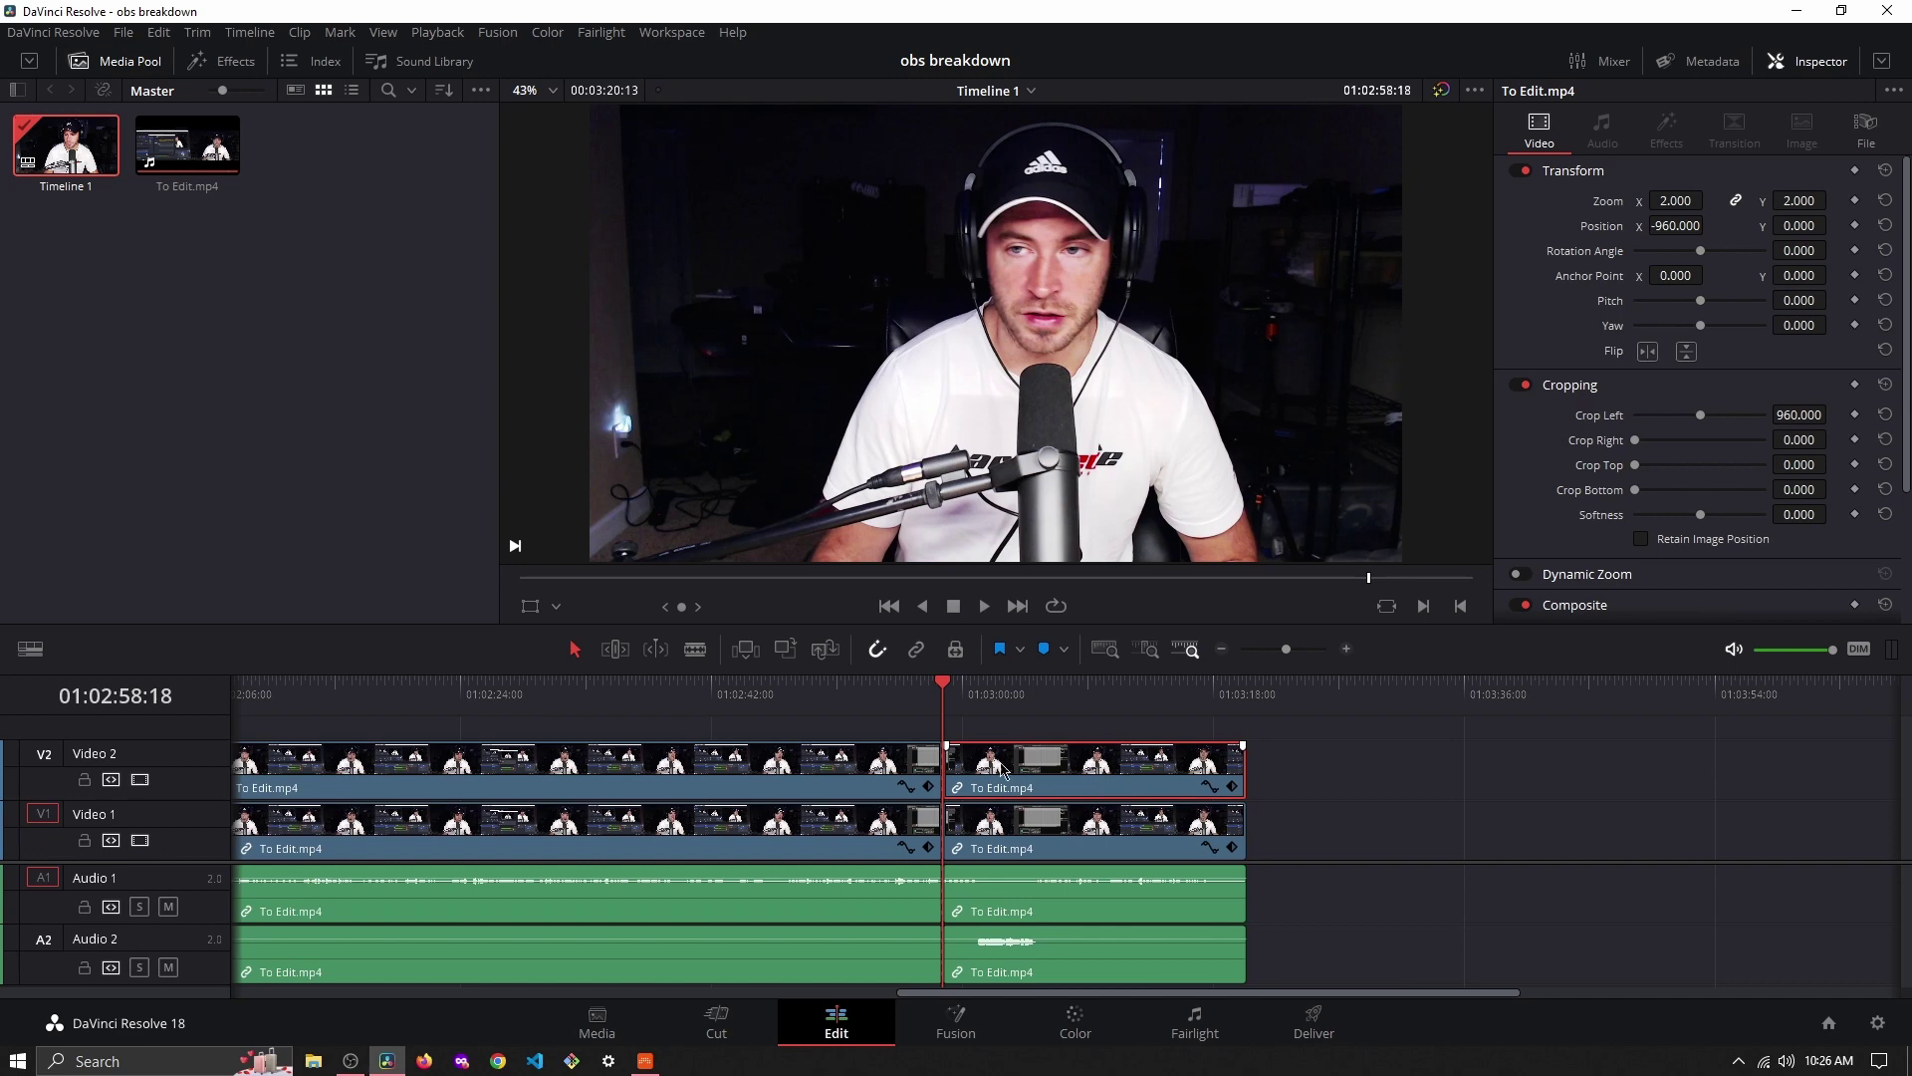
{"action": "left_click", "coordinate": [1028, 700]}
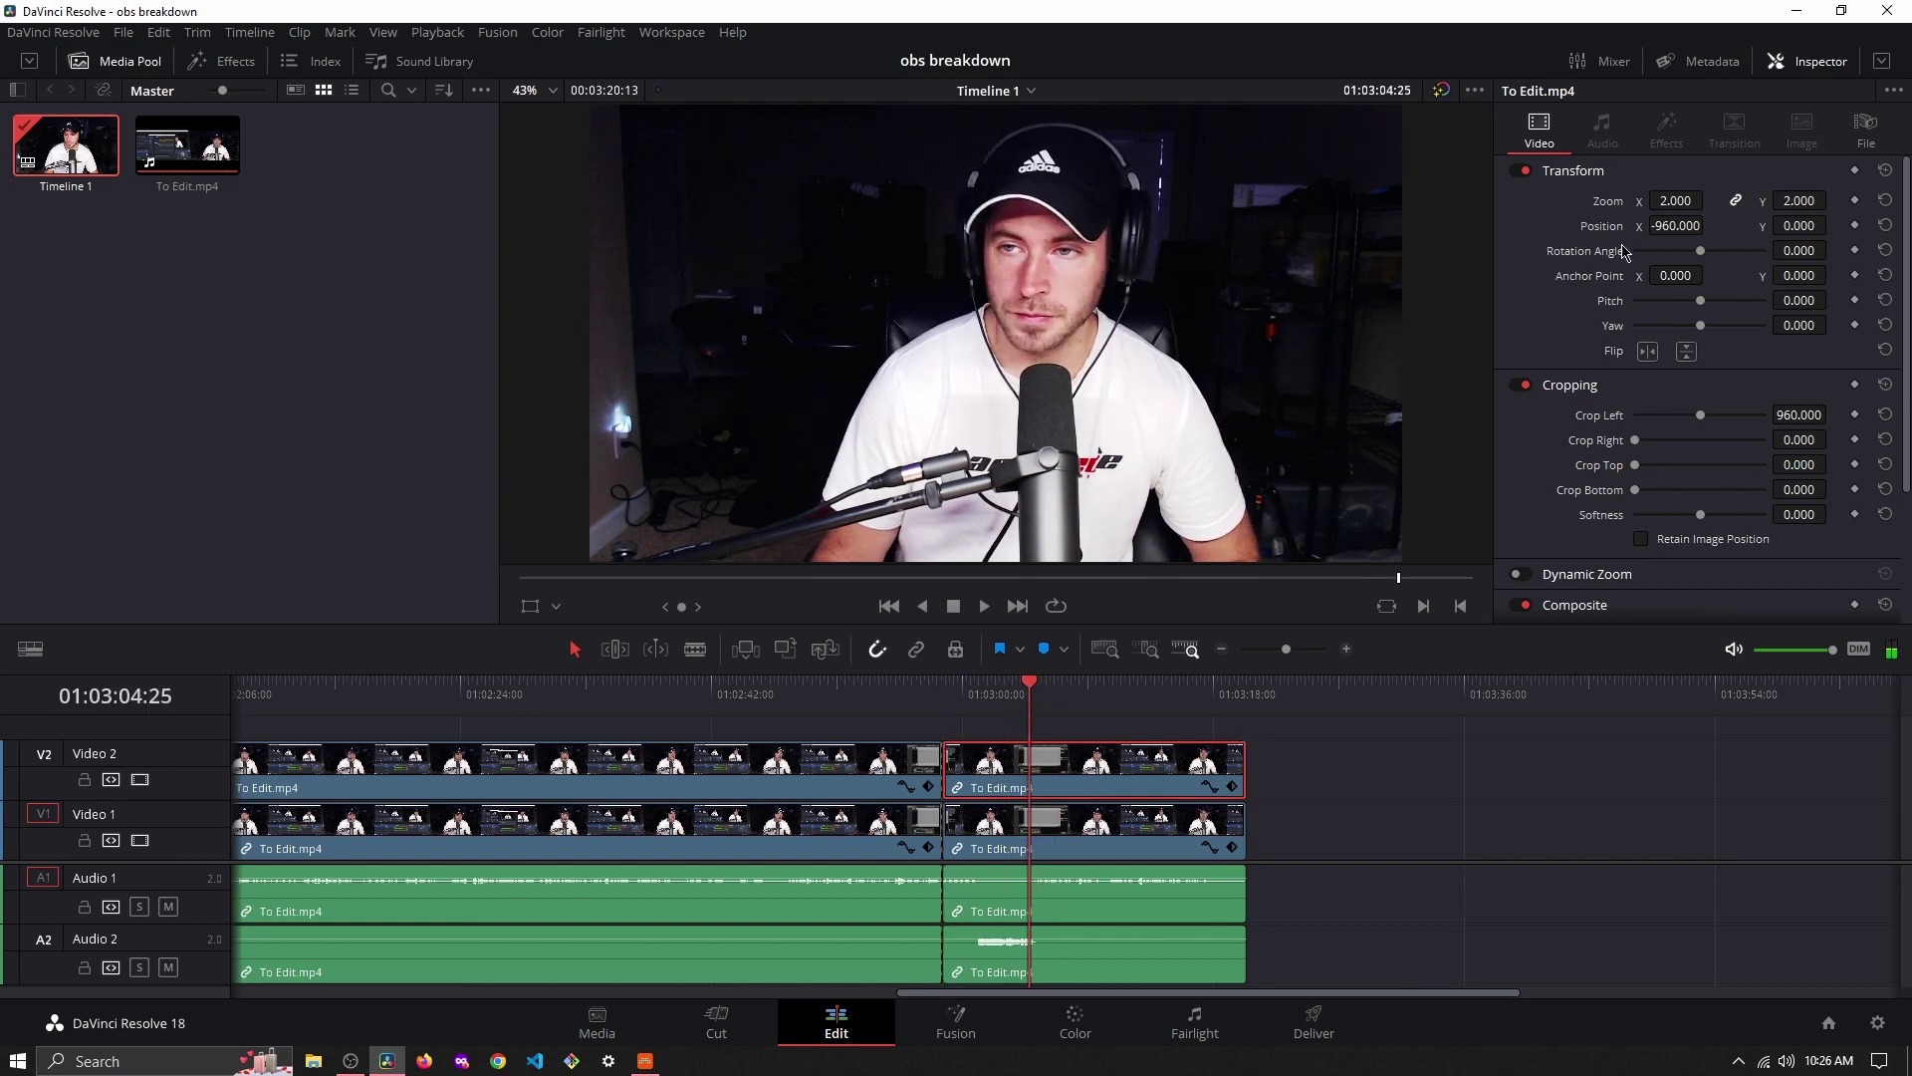
{"action": "left_click_drag", "start_coordinate": [1683, 202], "coordinate": [1351, 107]}
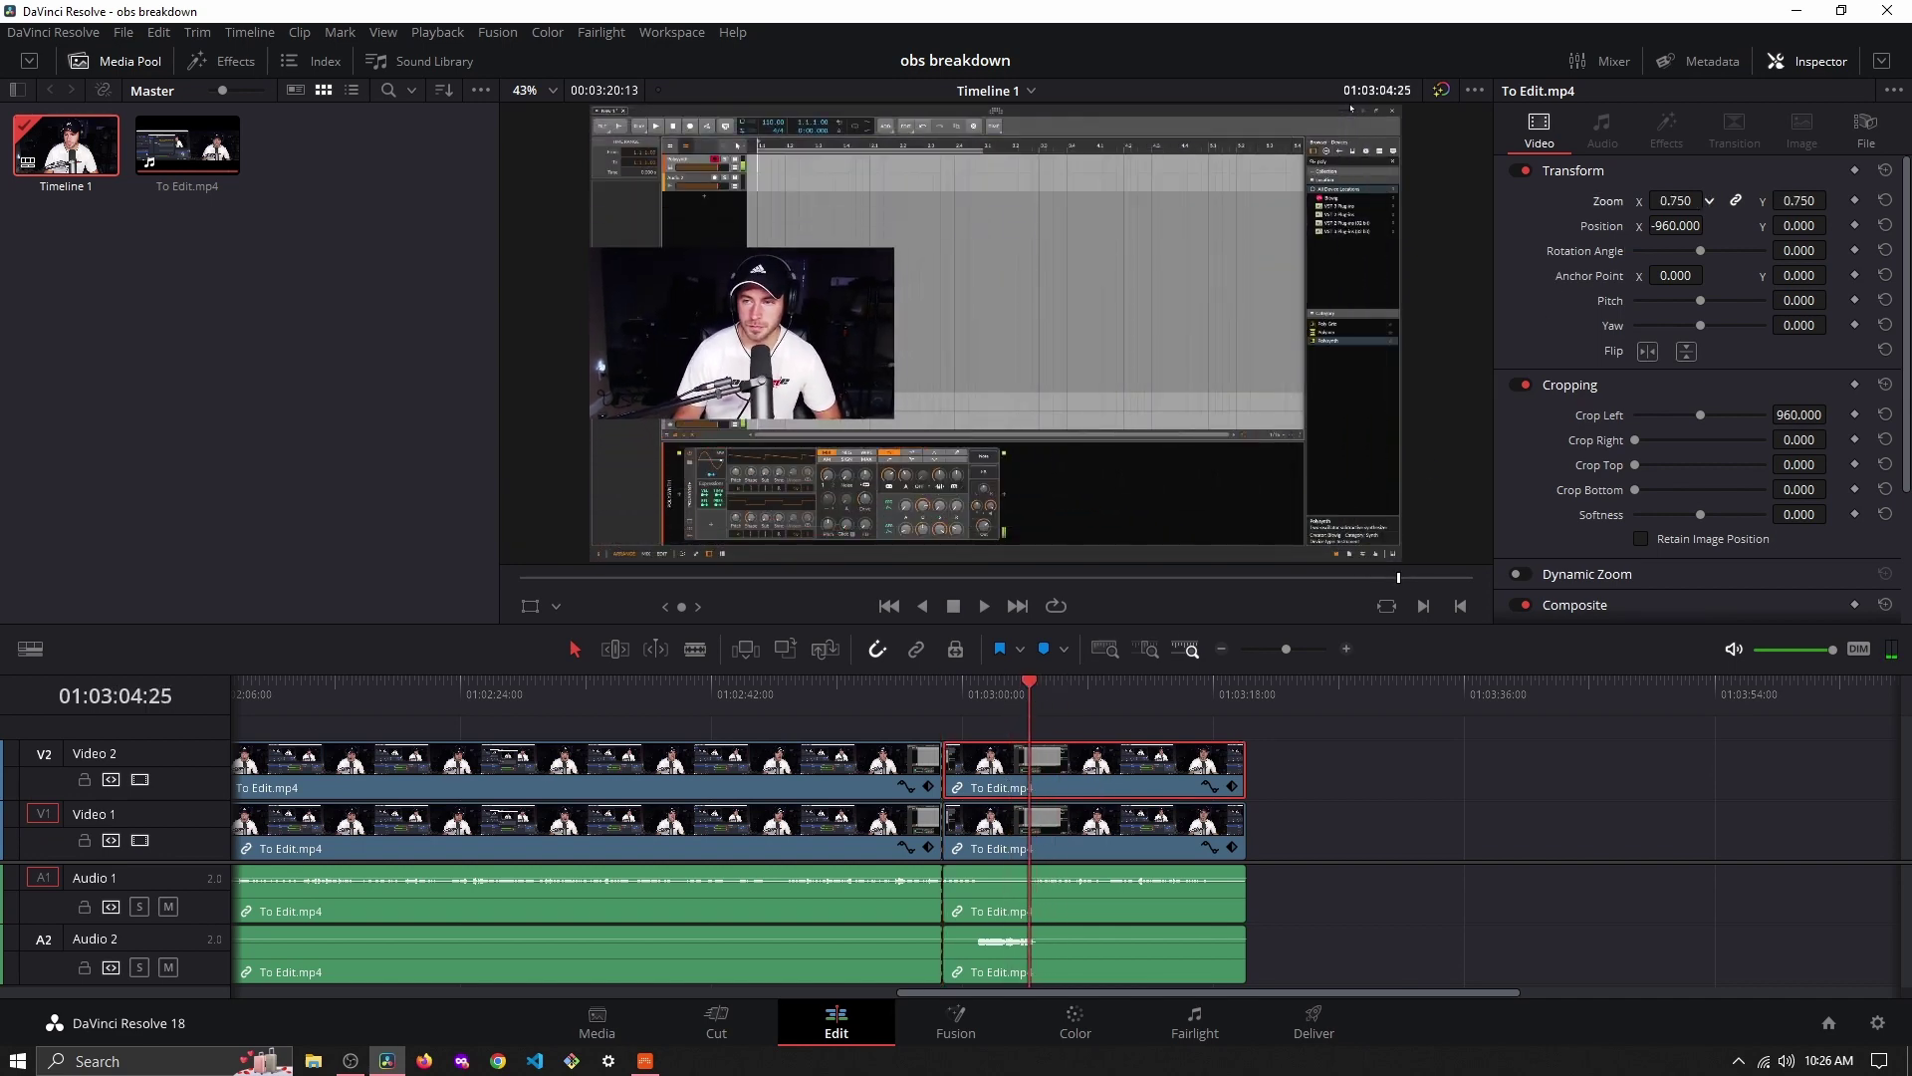
{"action": "mouse_move", "coordinate": [1684, 226]}
{"action": "left_mouse_down"}
{"action": "mouse_move", "coordinate": [1803, 226]}
{"action": "mouse_move", "coordinate": [1699, 226]}
{"action": "left_mouse_up"}
{"action": "left_click_drag", "start_coordinate": [1349, 428], "coordinate": [1343, 409]}
- Play back from just before the cut to check the webcam inset
{"action": "scroll", "coordinate": [1339, 401], "scroll_direction": "down", "scroll_amount": 1}
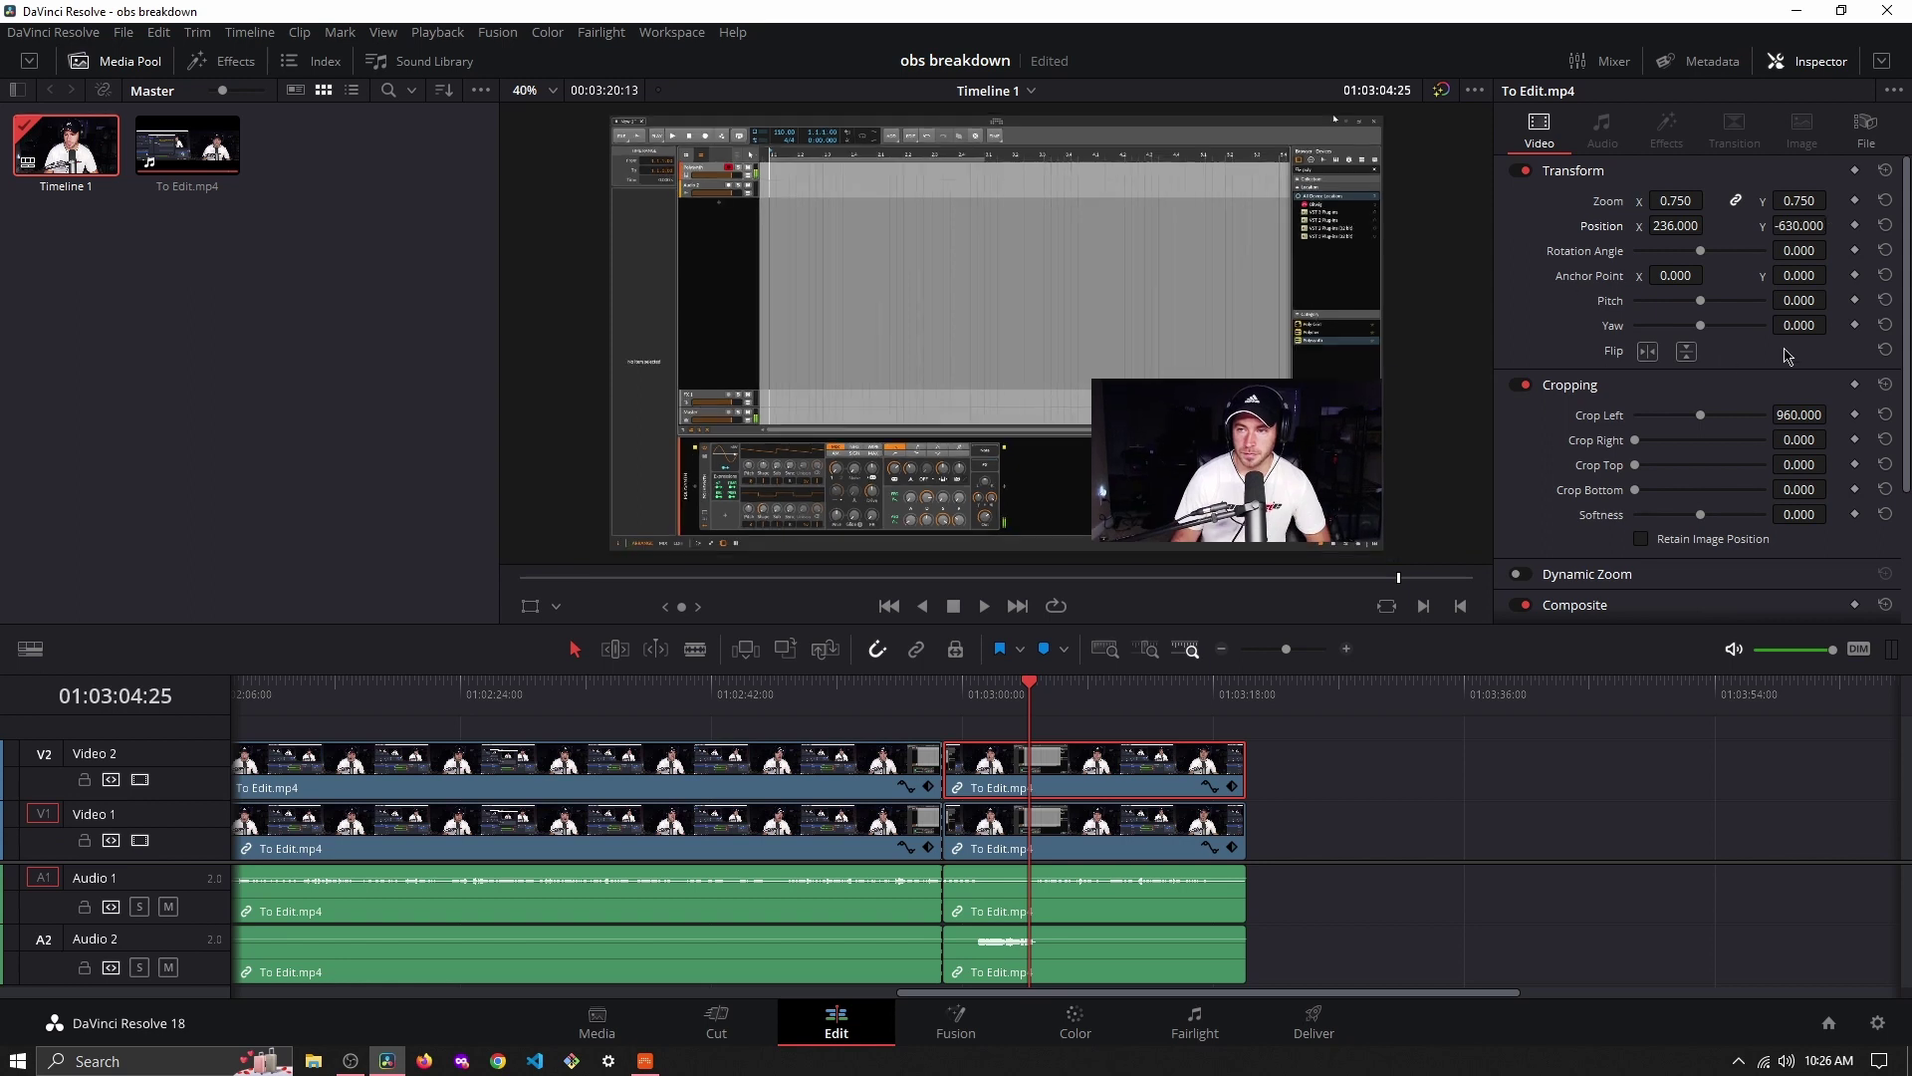
{"action": "left_click", "coordinate": [883, 699]}
{"action": "key", "text": "space"}
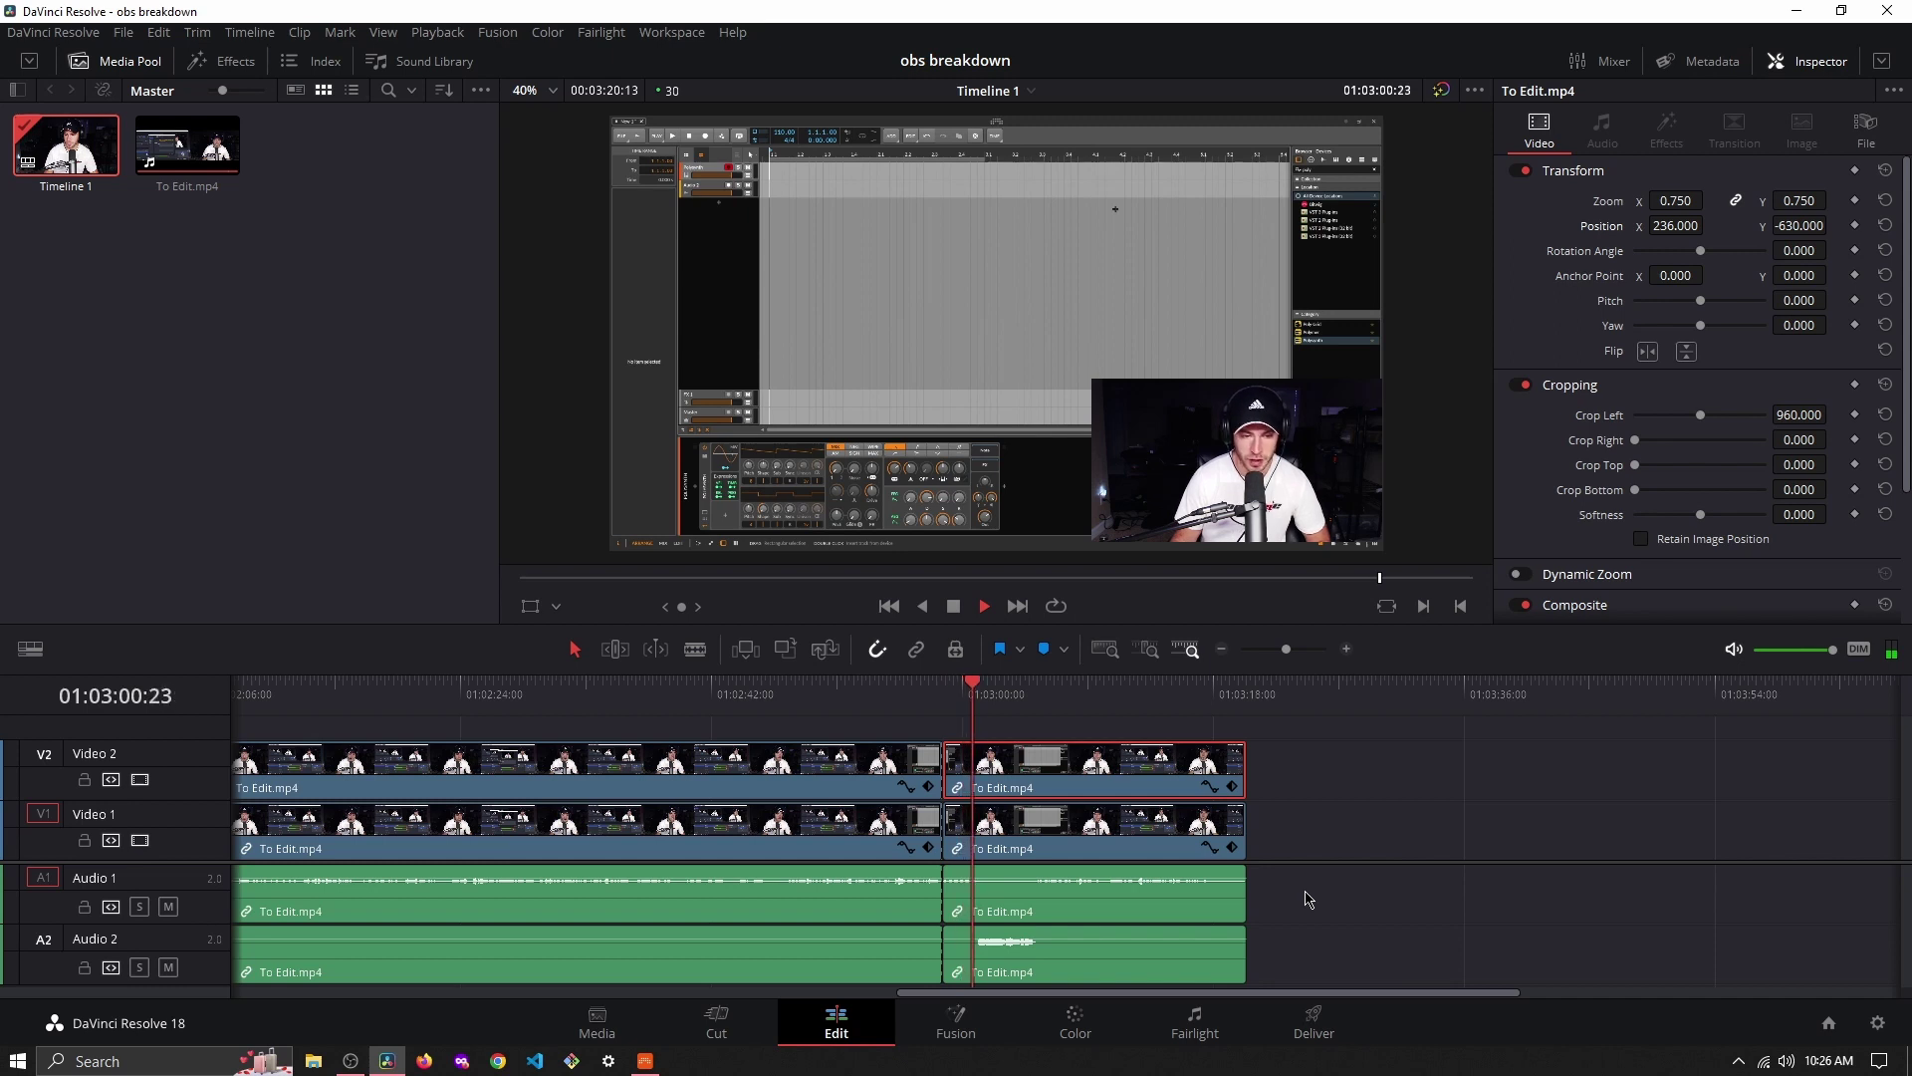
{"action": "key", "text": "space"}
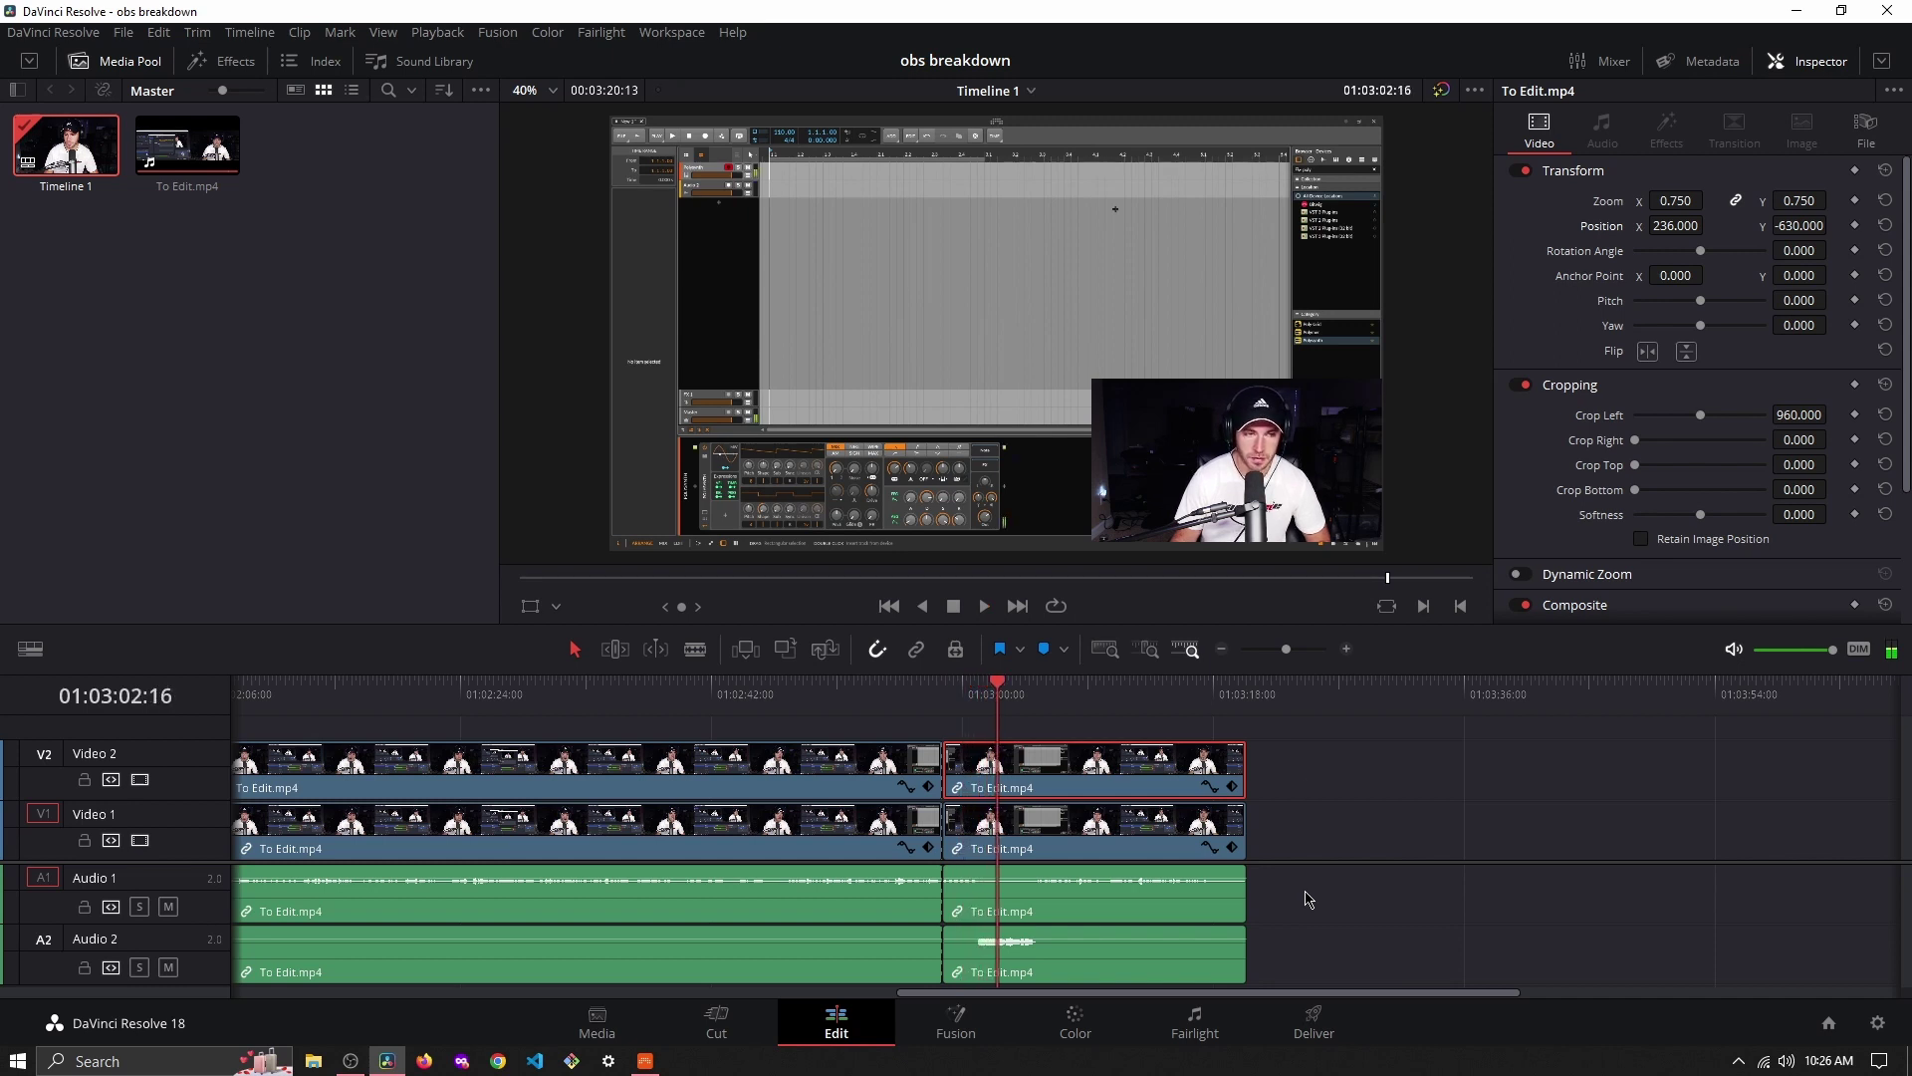
{"action": "left_click", "coordinate": [1223, 648]}
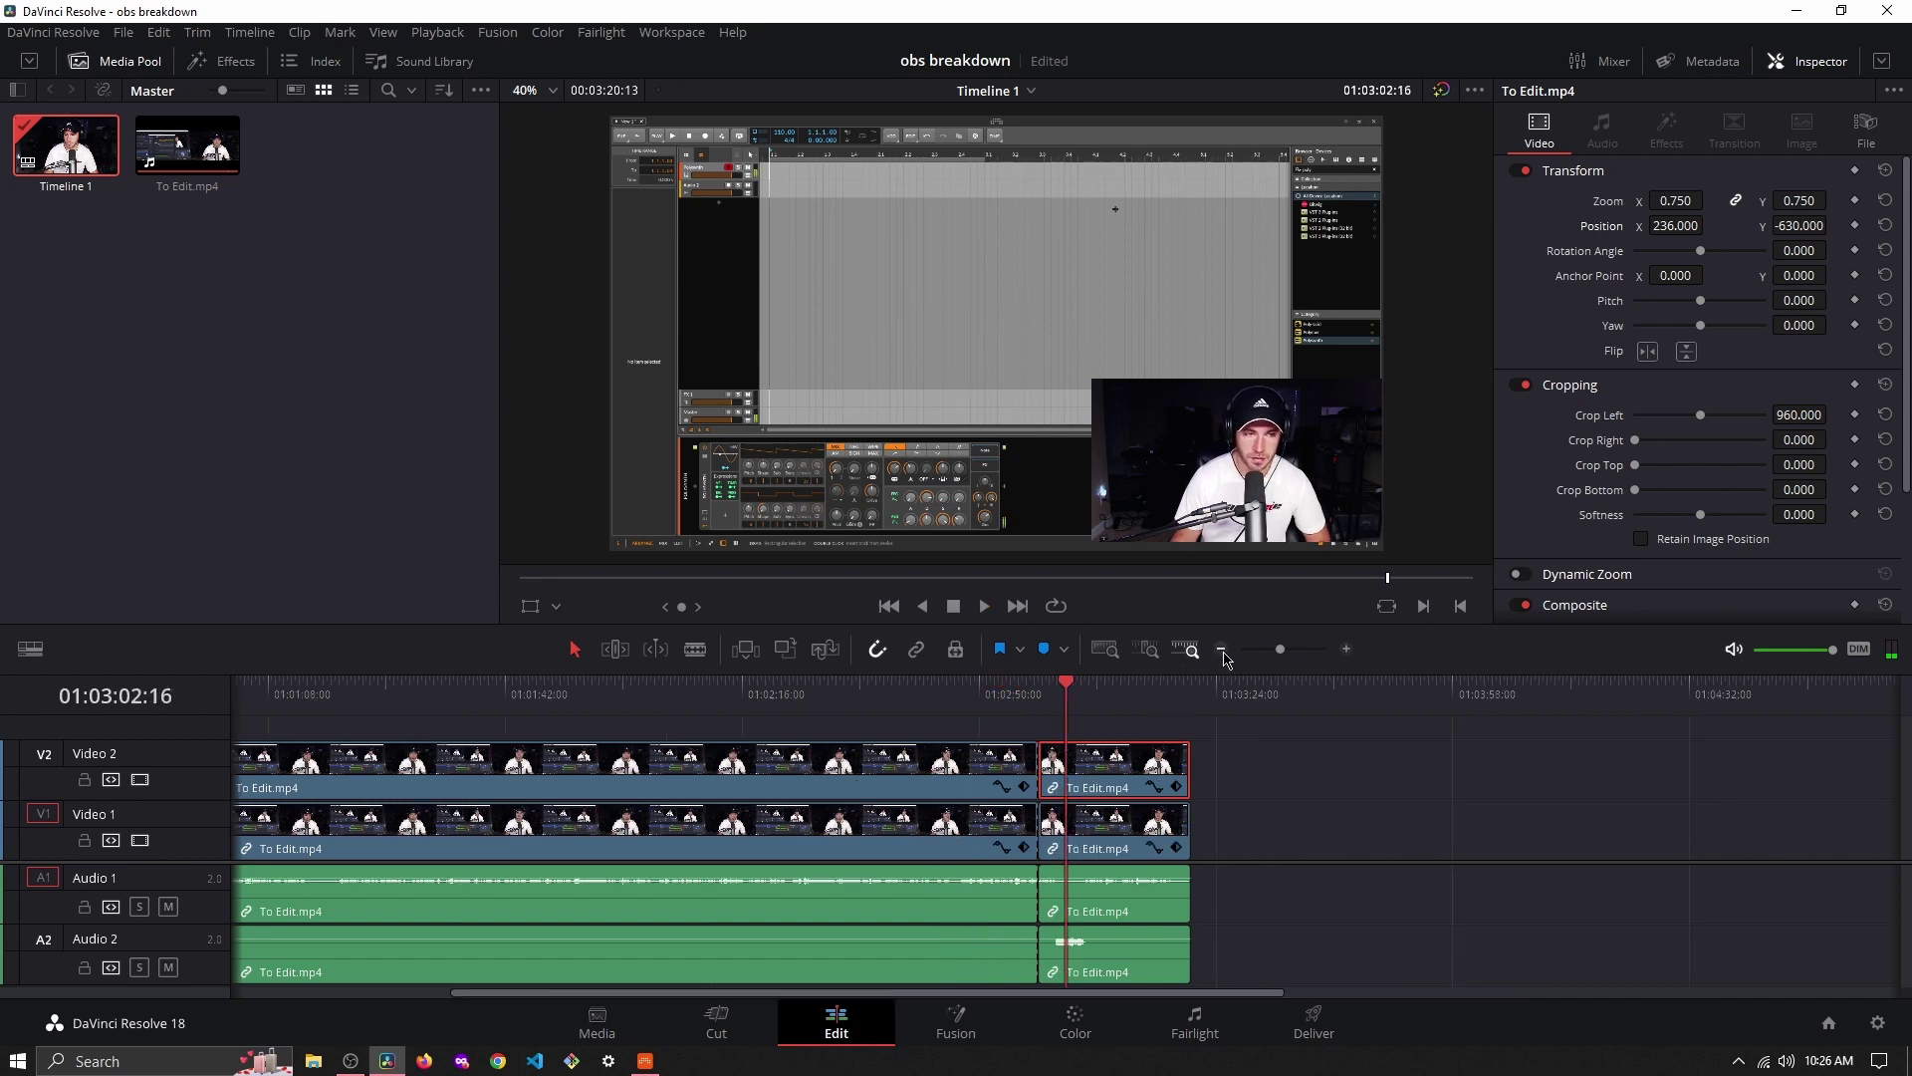
{"action": "left_click", "coordinate": [1222, 648]}
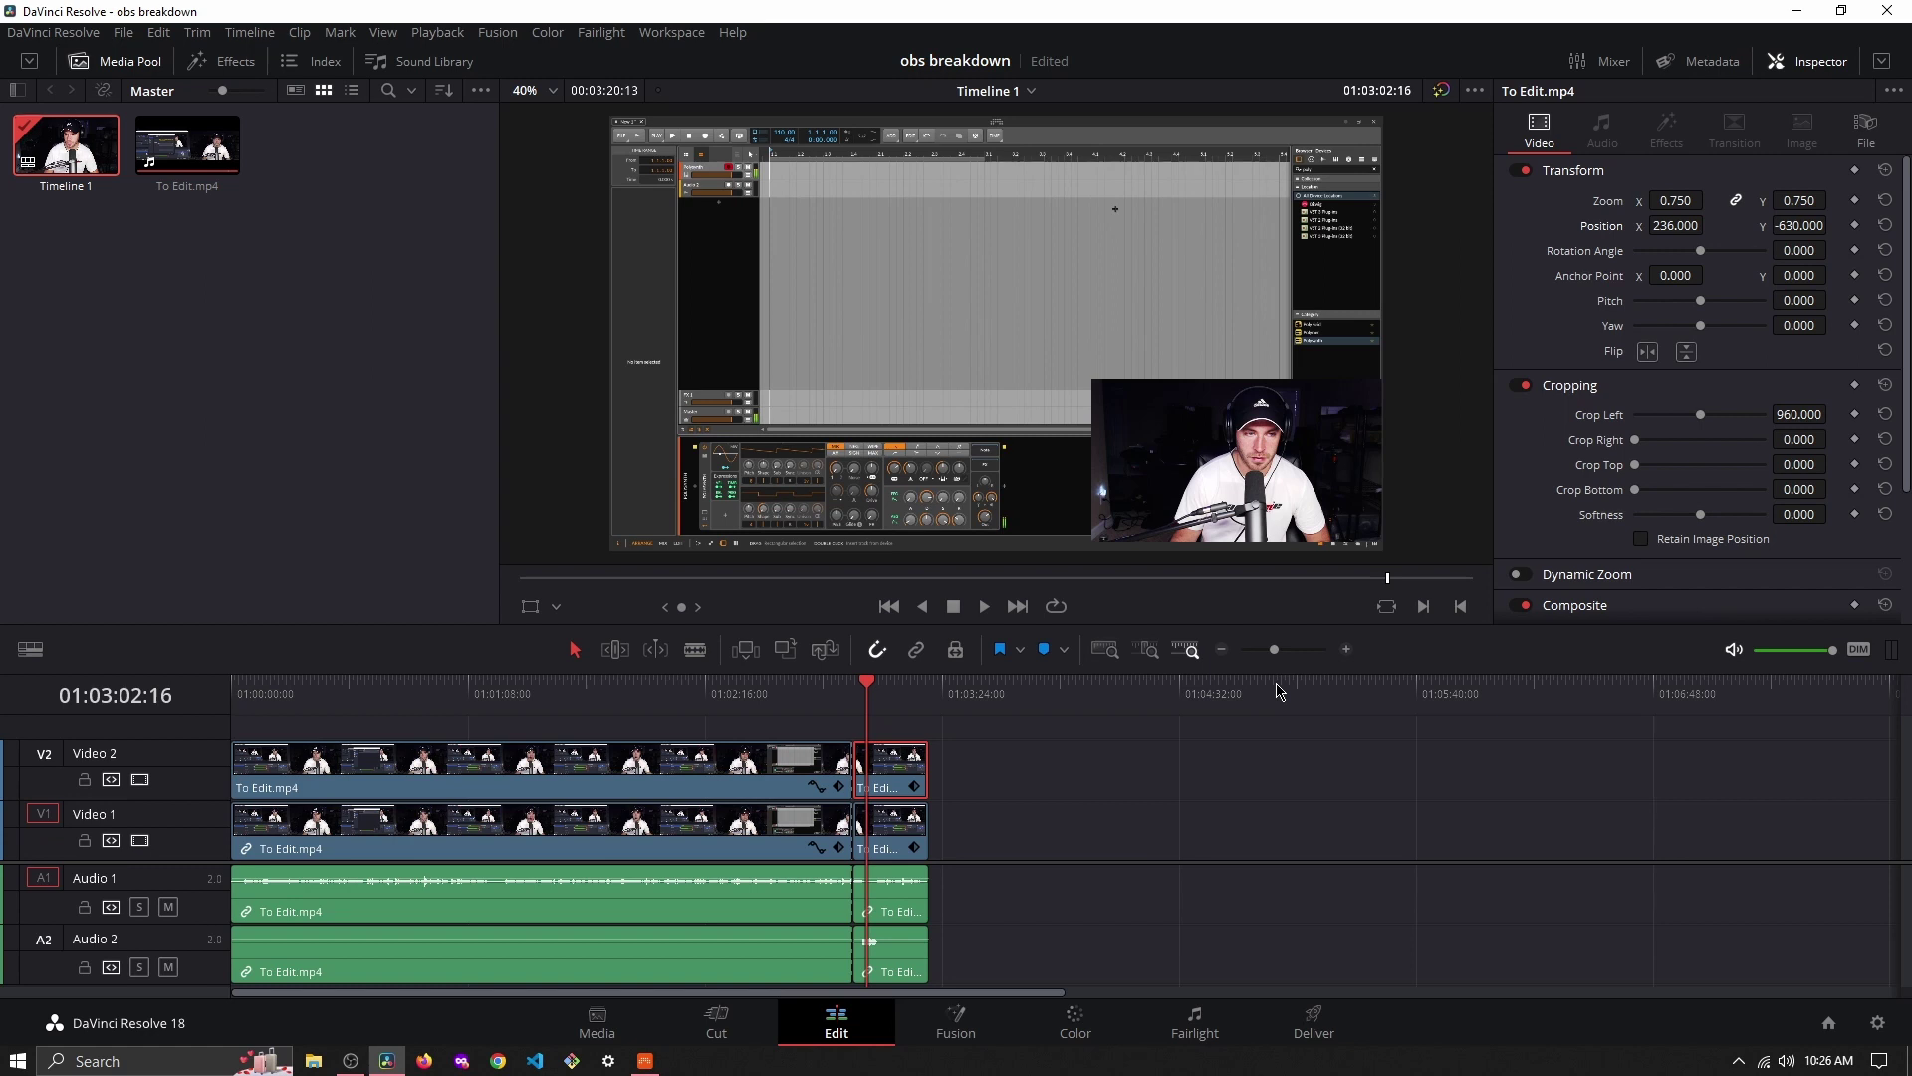
{"action": "scroll", "coordinate": [1306, 368], "scroll_direction": "down", "scroll_amount": 1}
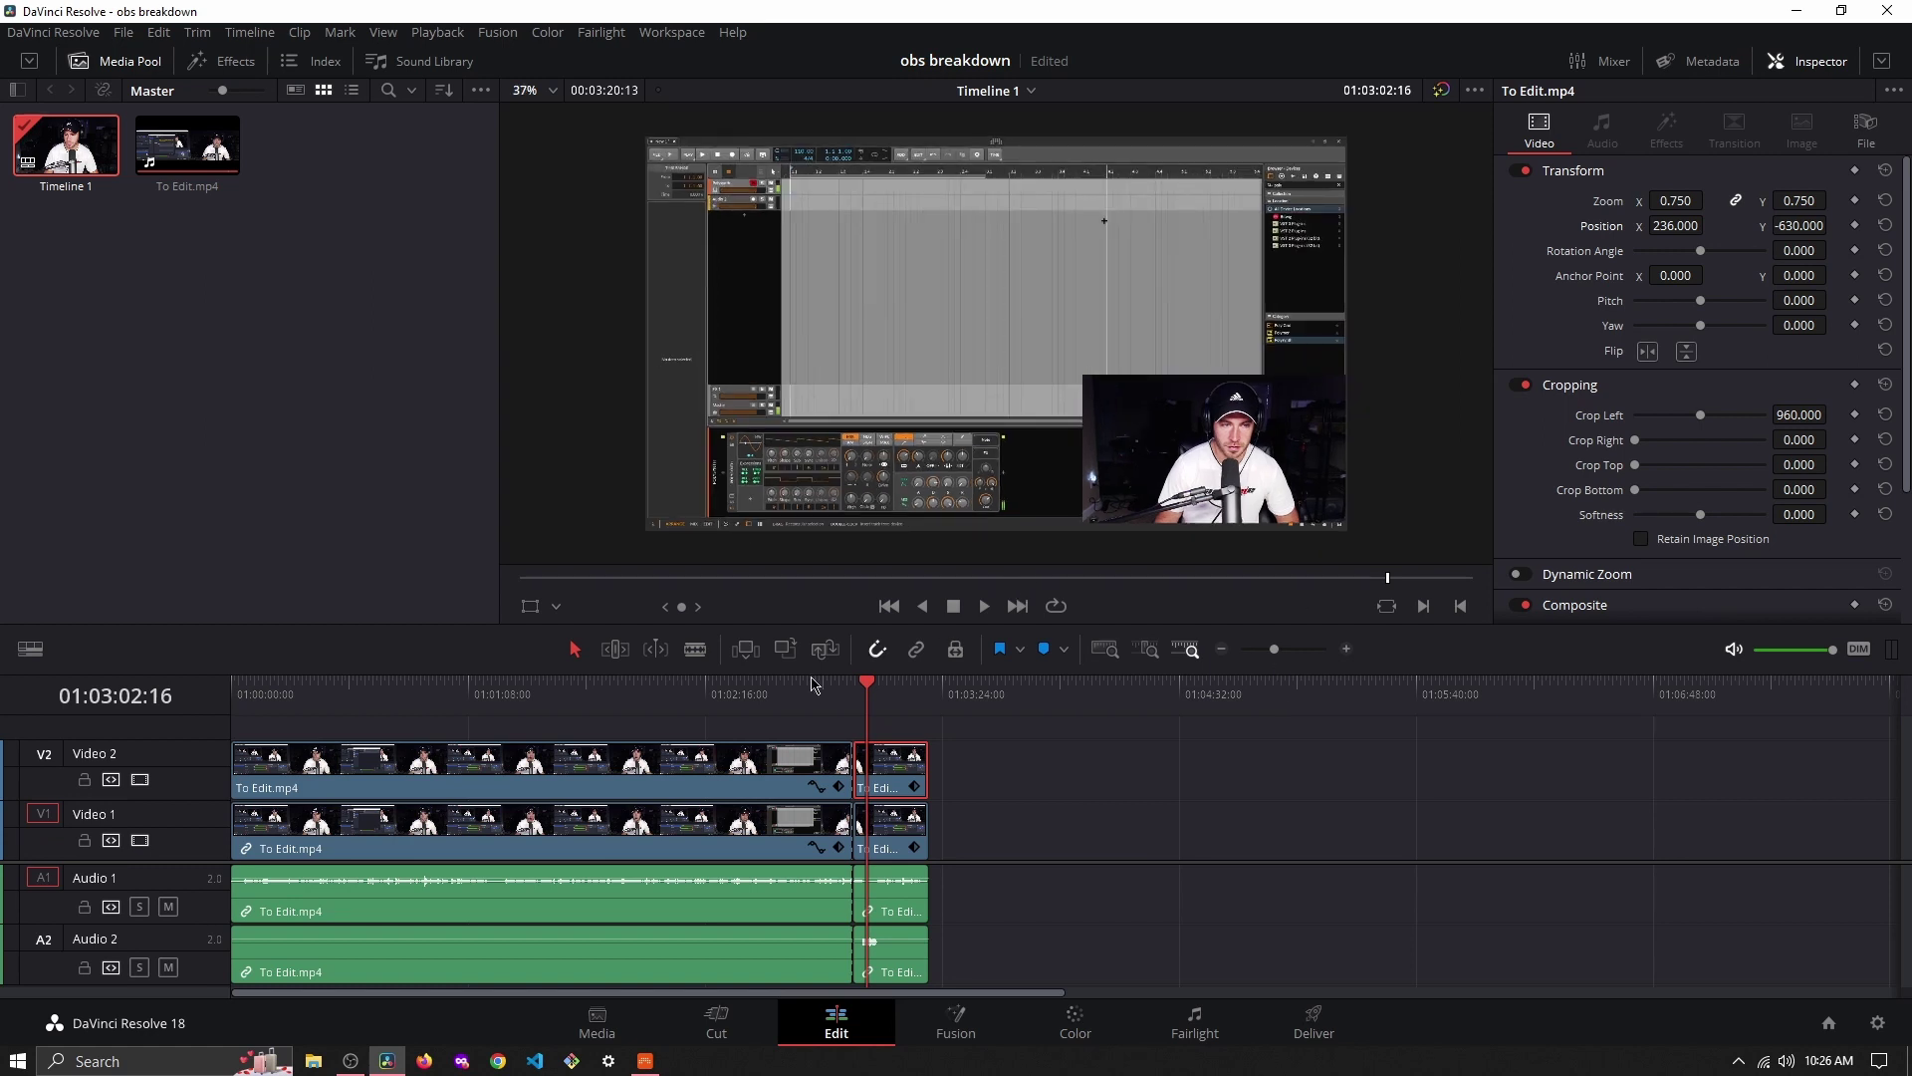